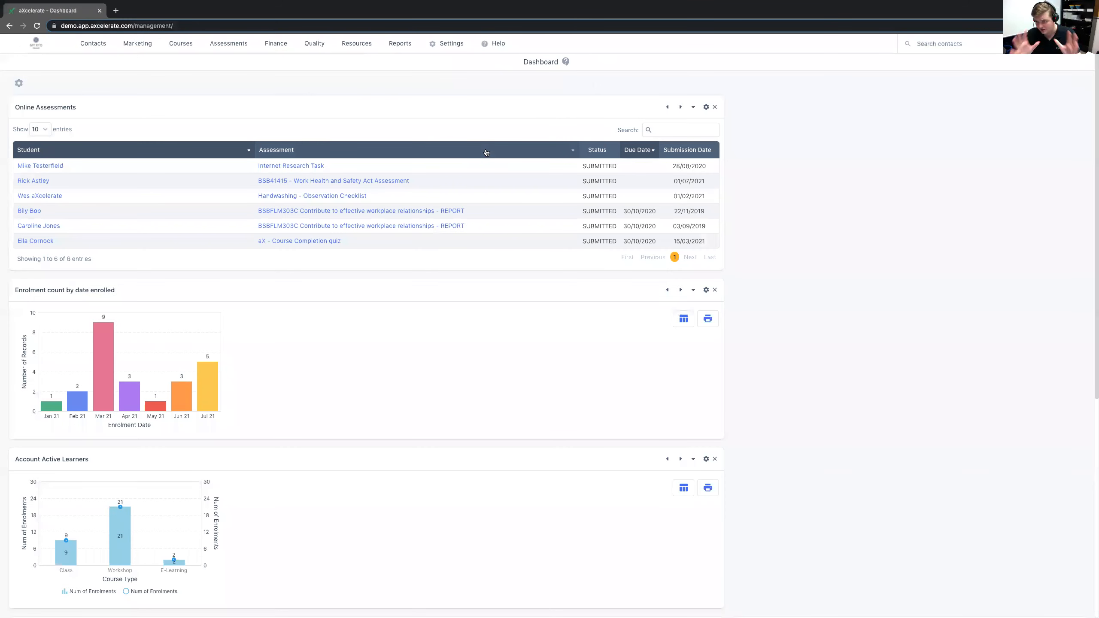
# - Open the form for adding a new contact and set the title to Mr
pyautogui.moveTo(79, 41)
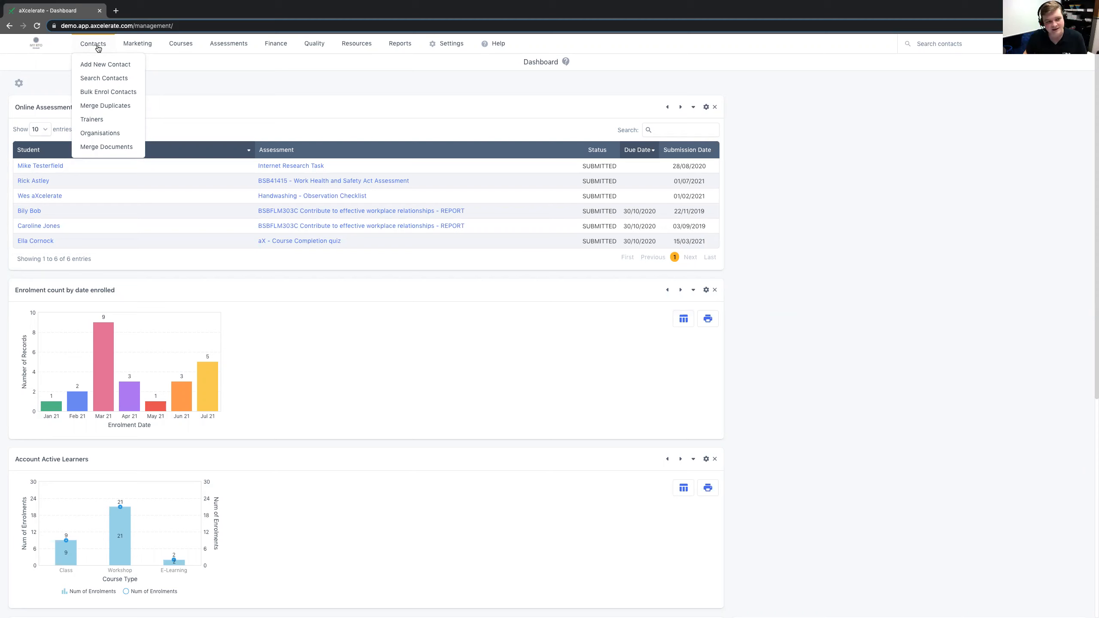
pyautogui.click(104, 68)
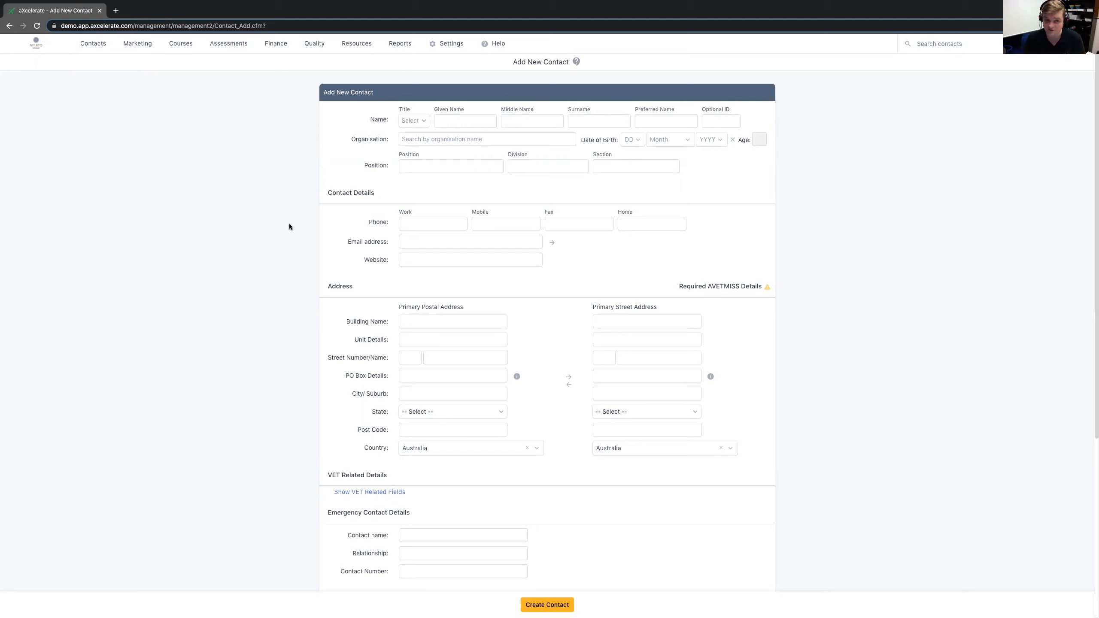
pyautogui.click(458, 123)
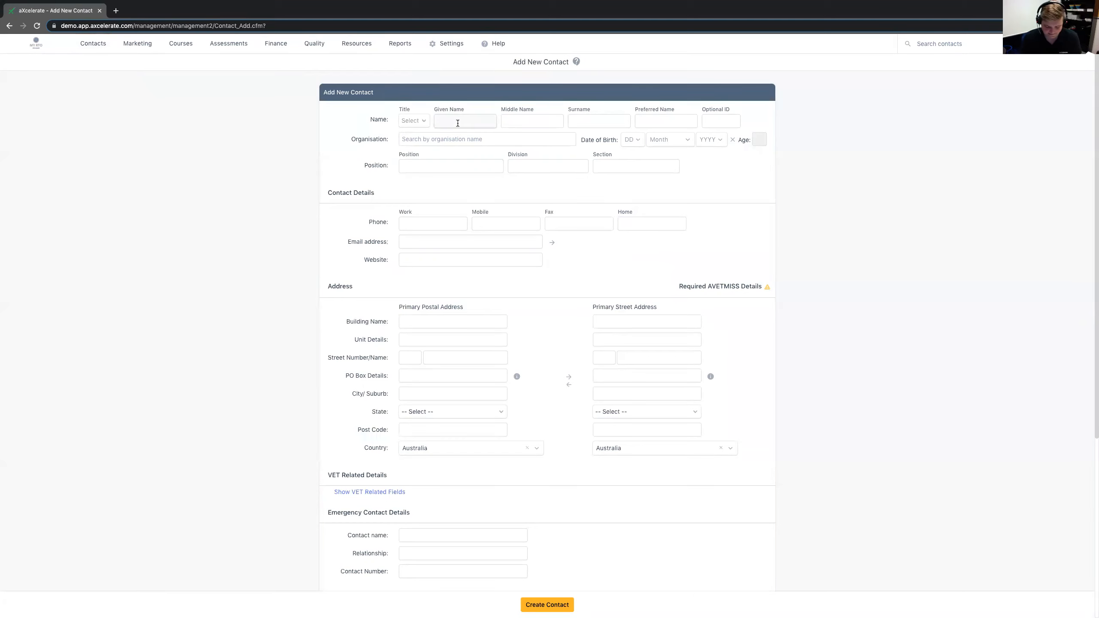
pyautogui.click(418, 121)
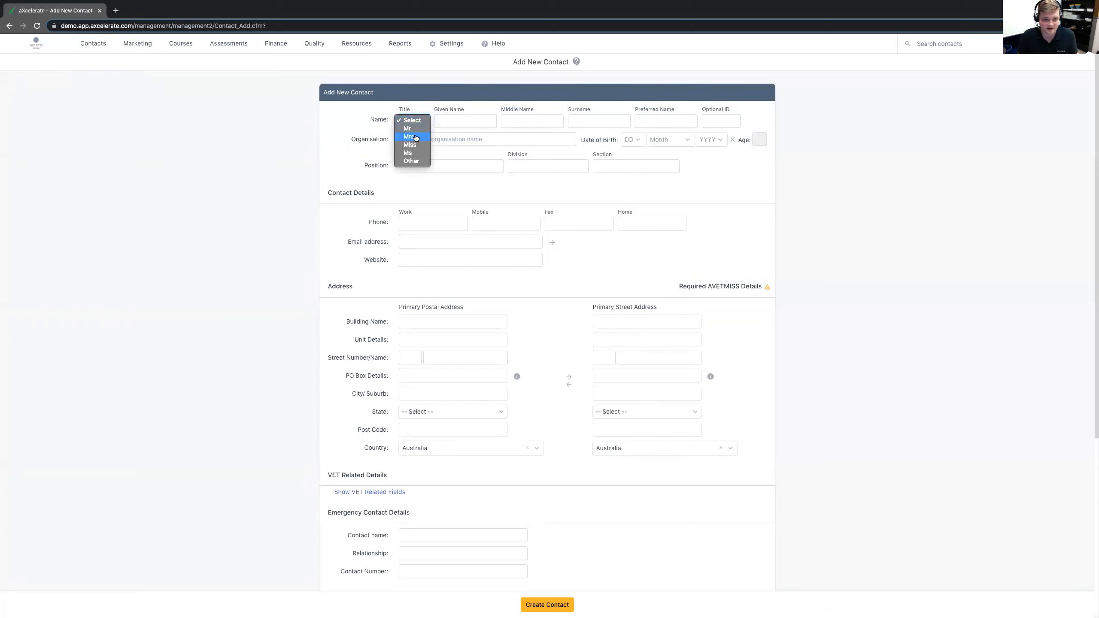
pyautogui.click(415, 128)
# - Enter the contact's given name, surname and preferred name
pyautogui.click(457, 122)
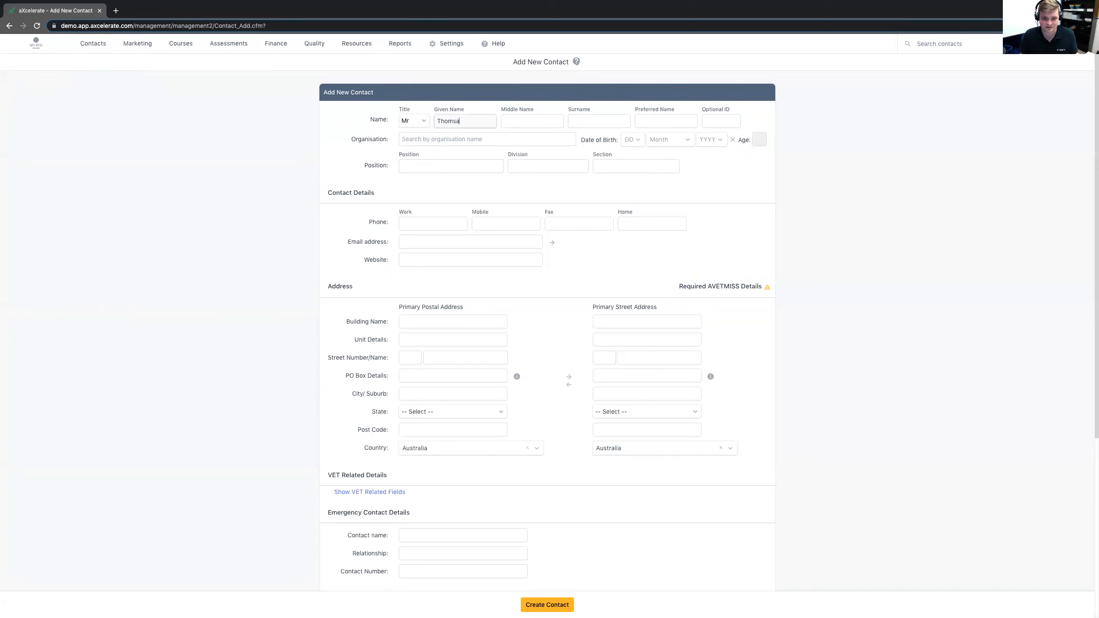
pyautogui.write('as')
pyautogui.click(605, 125)
pyautogui.click(641, 123)
pyautogui.write('Tom')
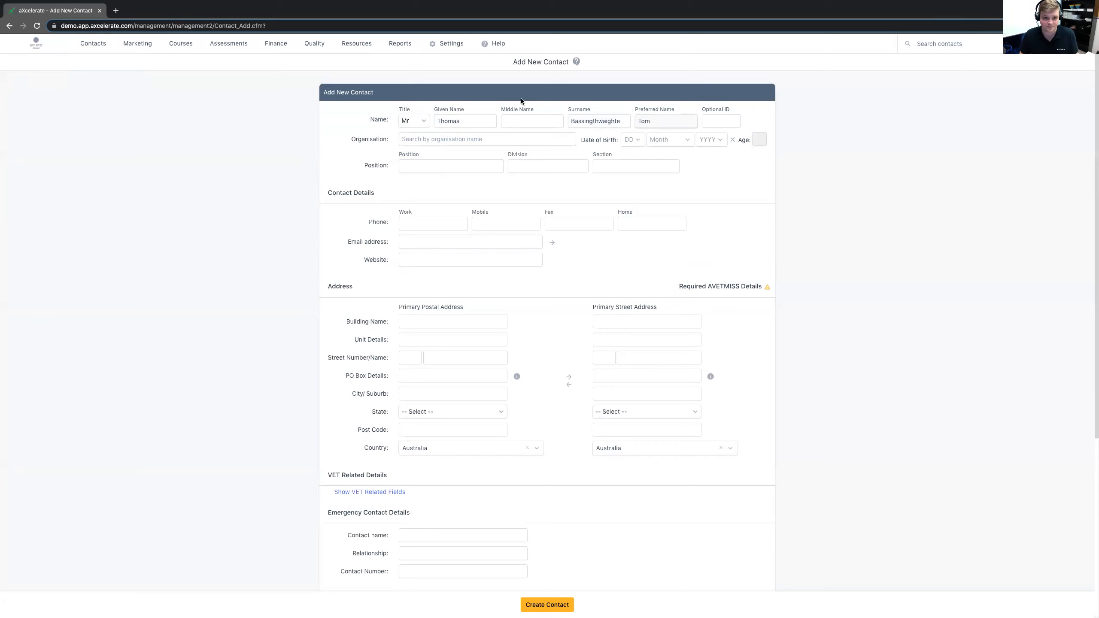
# - Set the day, month and year of the contact's date of birth
pyautogui.moveTo(351, 141); pyautogui.dragTo(396, 148)
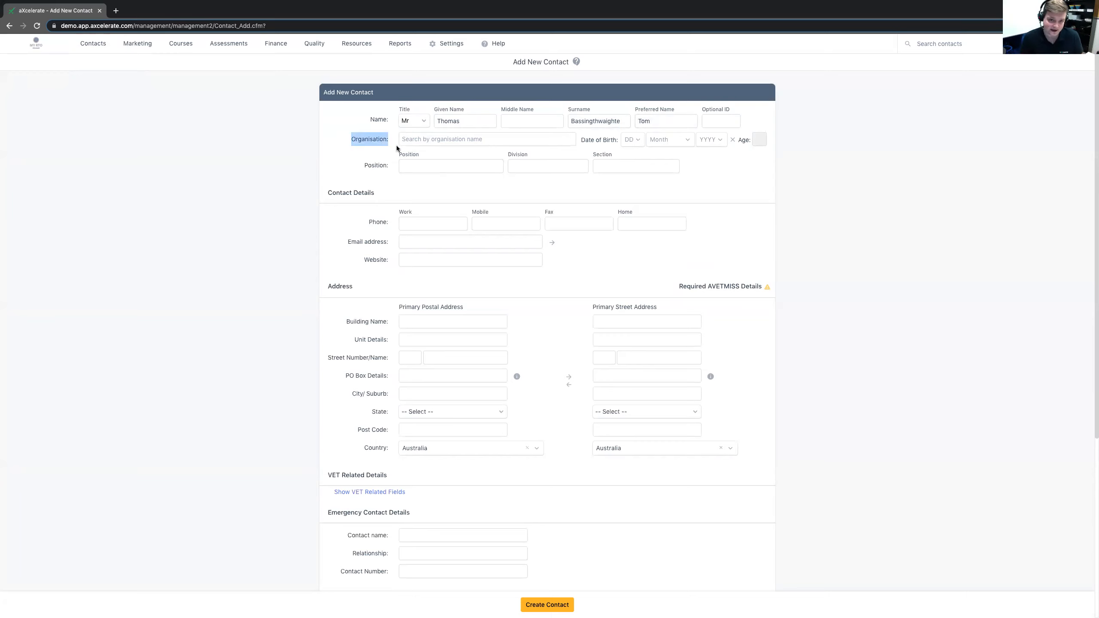
pyautogui.click(633, 140)
pyautogui.click(628, 170)
pyautogui.click(678, 140)
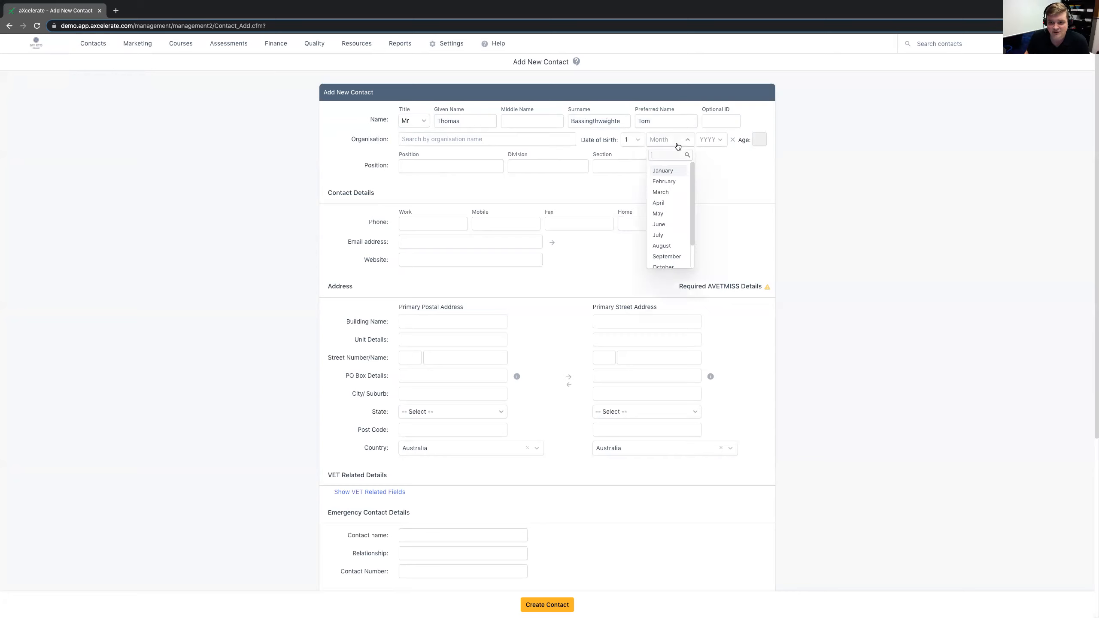
pyautogui.click(663, 170)
pyautogui.click(710, 140)
pyautogui.scroll(-7, 716, 221)
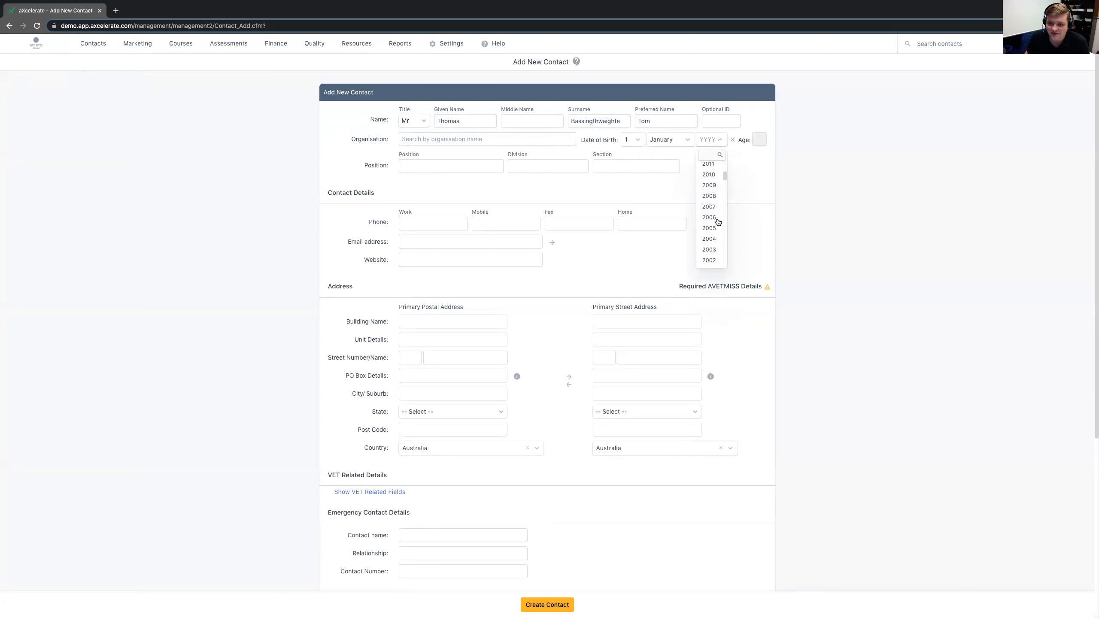
pyautogui.click(715, 217)
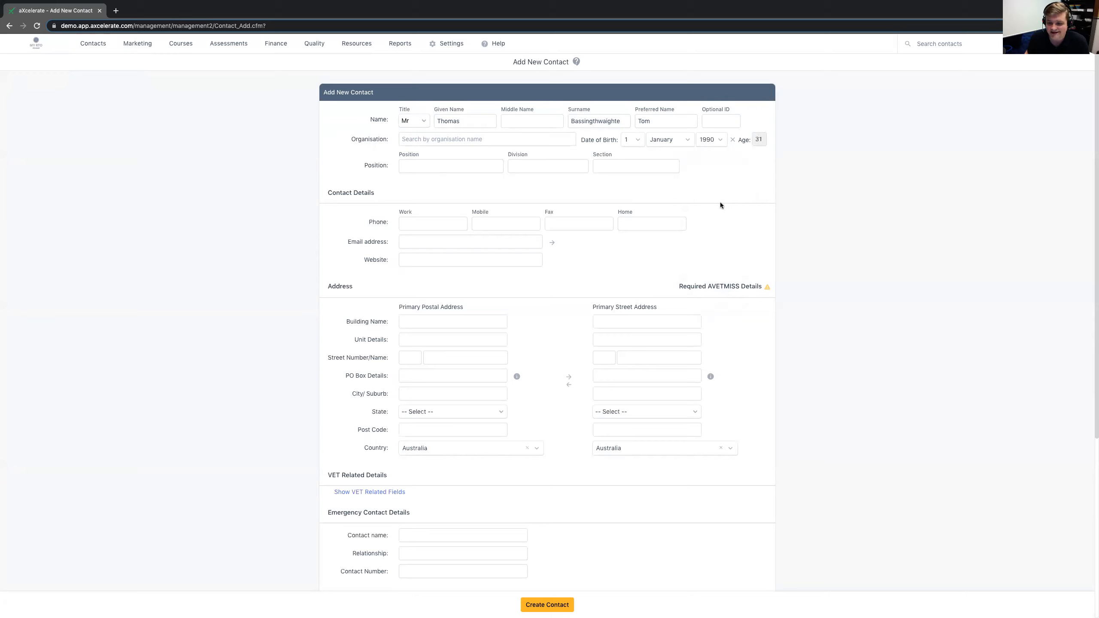
pyautogui.click(418, 167)
pyautogui.moveTo(364, 166); pyautogui.dragTo(412, 171)
pyautogui.moveTo(351, 140); pyautogui.dragTo(383, 142)
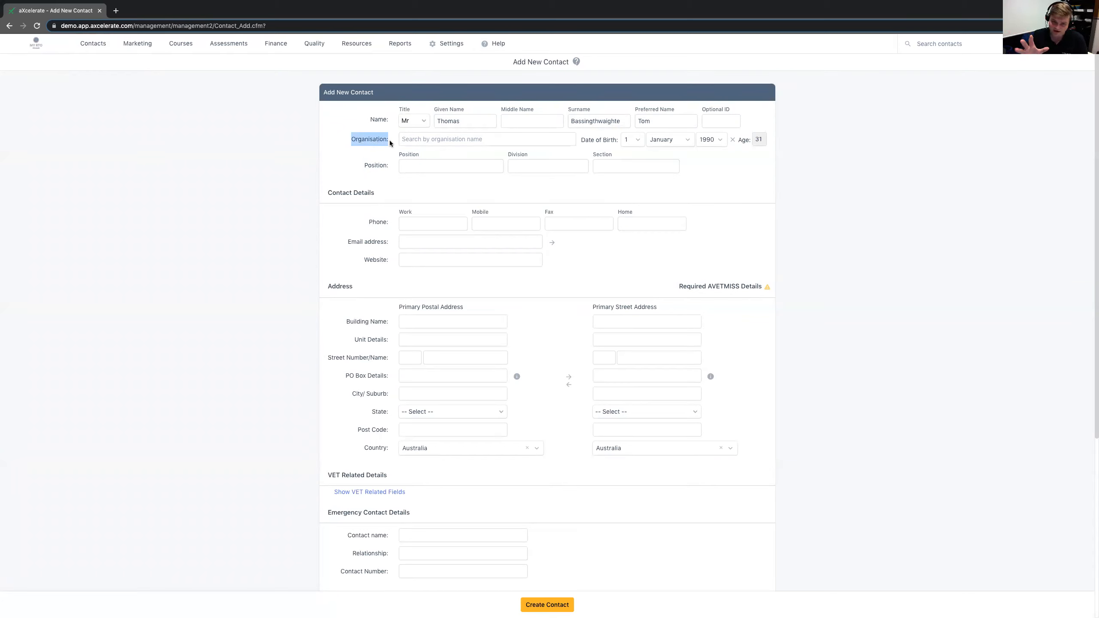
pyautogui.click(398, 192)
# - Enter the contact's mobile phone number in the contact details
pyautogui.scroll(-1, 380, 195)
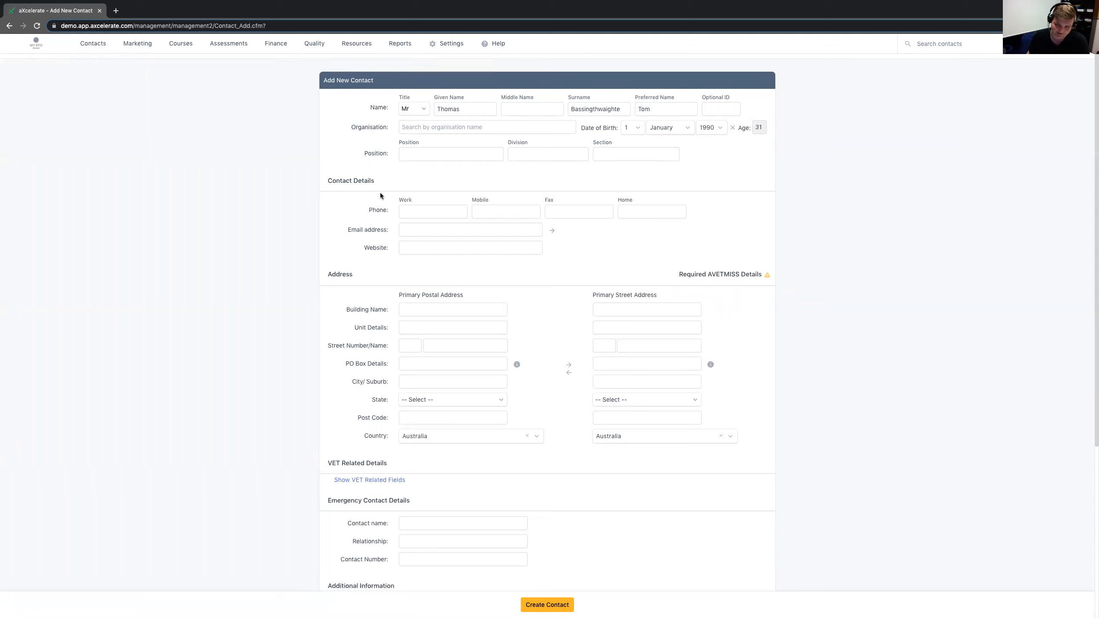
pyautogui.moveTo(333, 173); pyautogui.dragTo(394, 178)
pyautogui.click(393, 178)
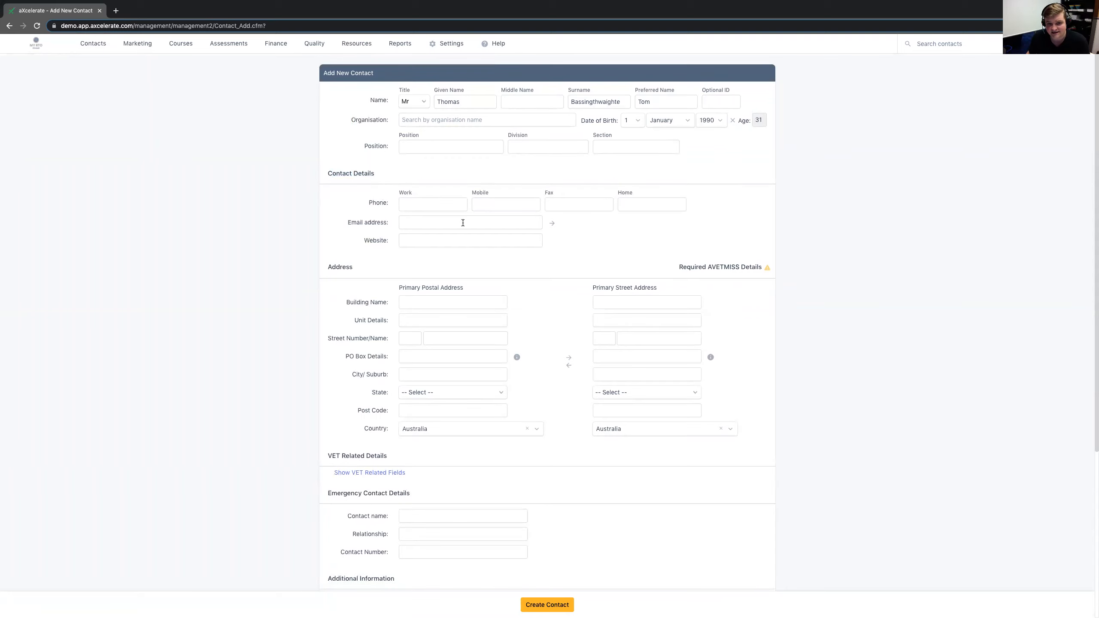
pyautogui.click(509, 205)
pyautogui.write('0404 040 404')
# - Enter the contact's email address and fill in the website automatically from the email's domain
pyautogui.click(461, 222)
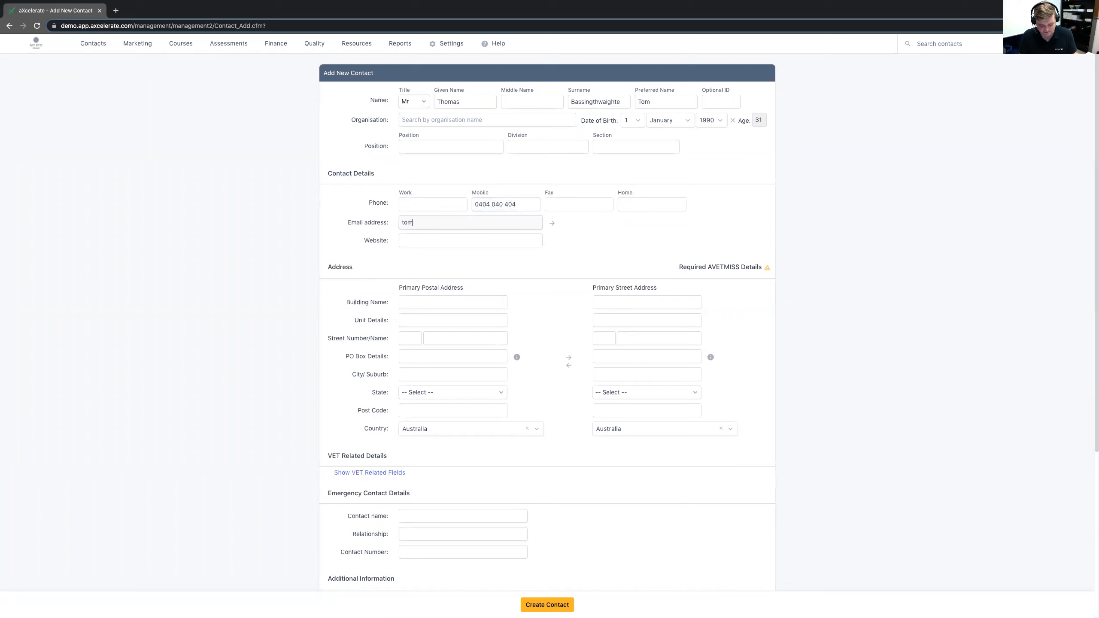
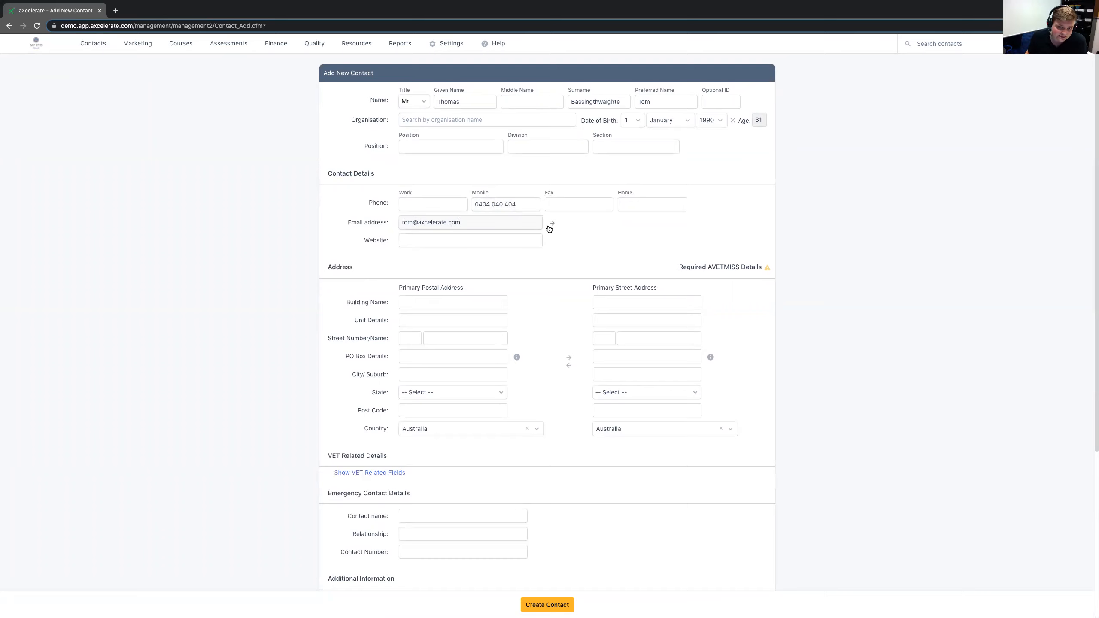
pyautogui.moveTo(468, 223); pyautogui.dragTo(419, 224)
pyautogui.click(552, 223)
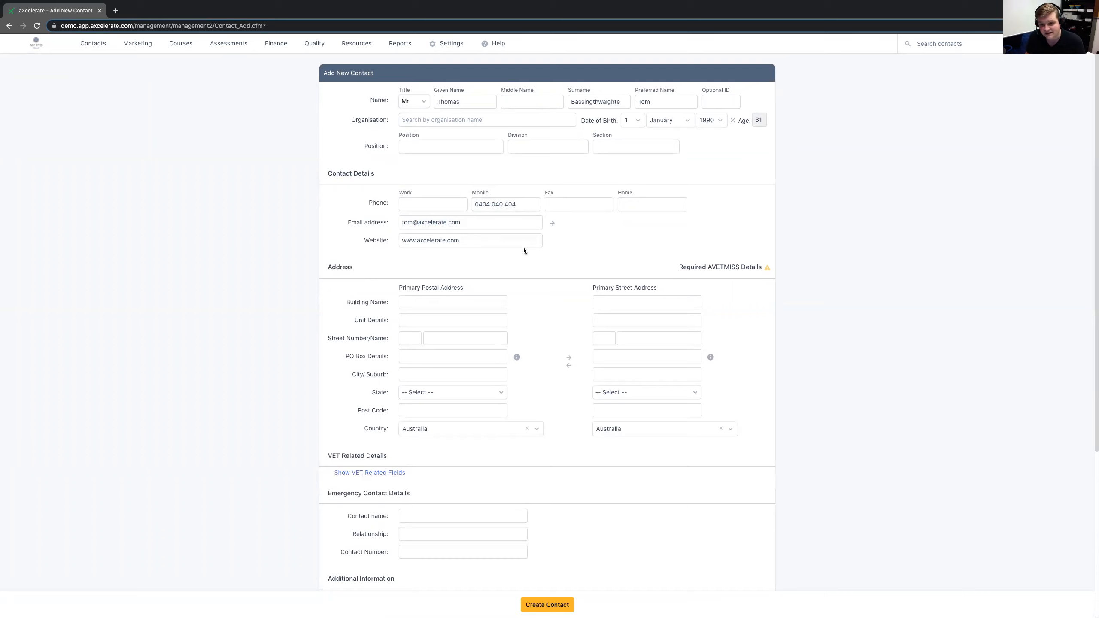
pyautogui.moveTo(461, 222); pyautogui.dragTo(386, 222)
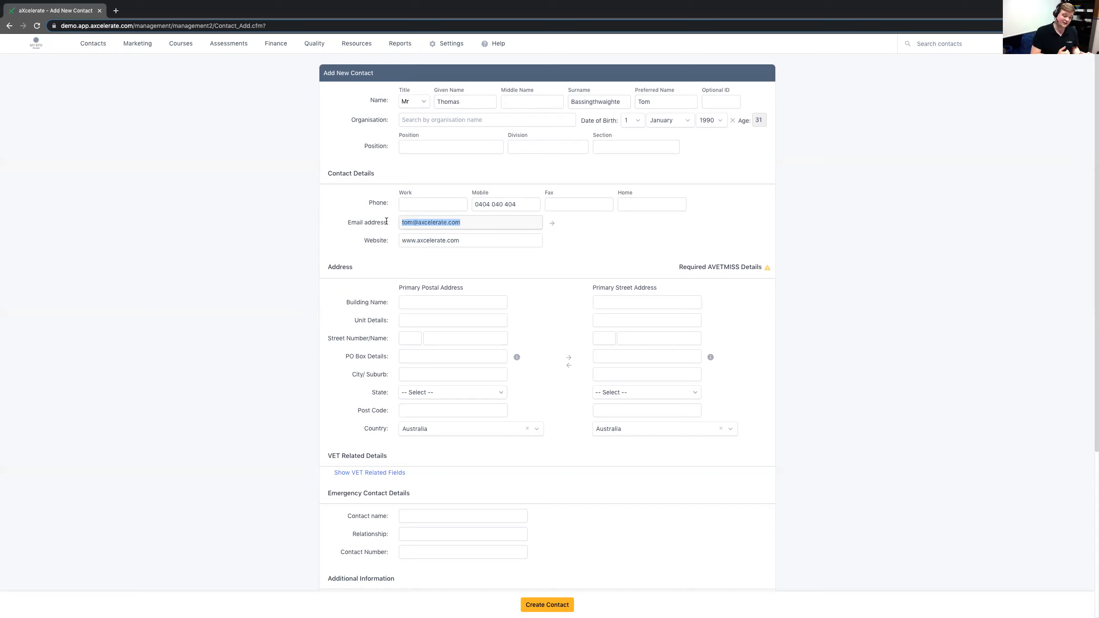
pyautogui.doubleClick(435, 220)
pyautogui.moveTo(461, 223); pyautogui.dragTo(294, 218)
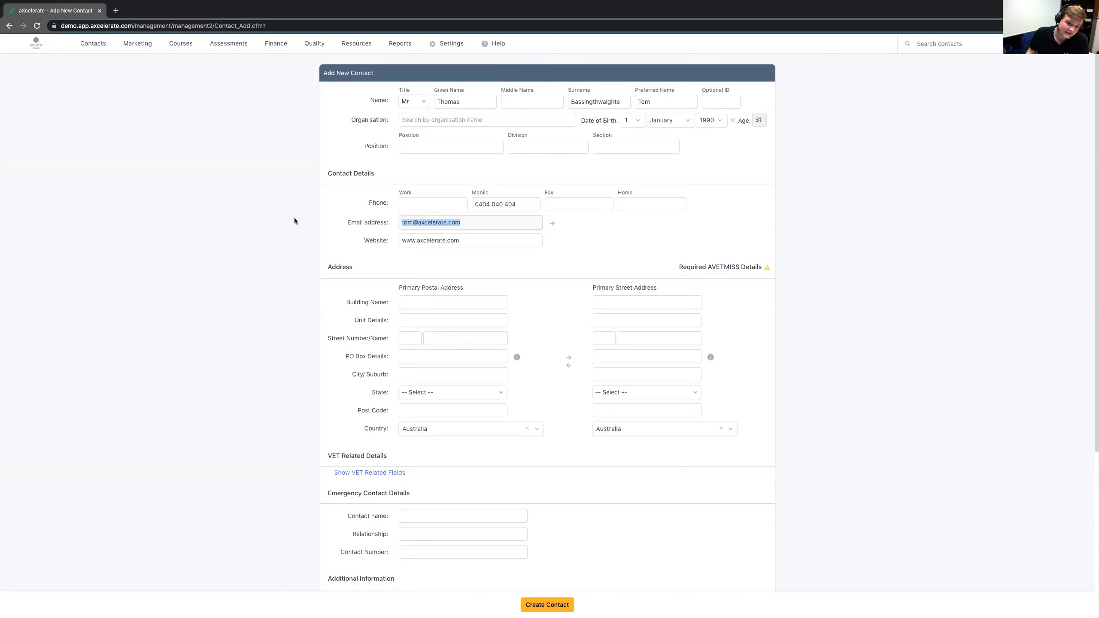
pyautogui.click(297, 219)
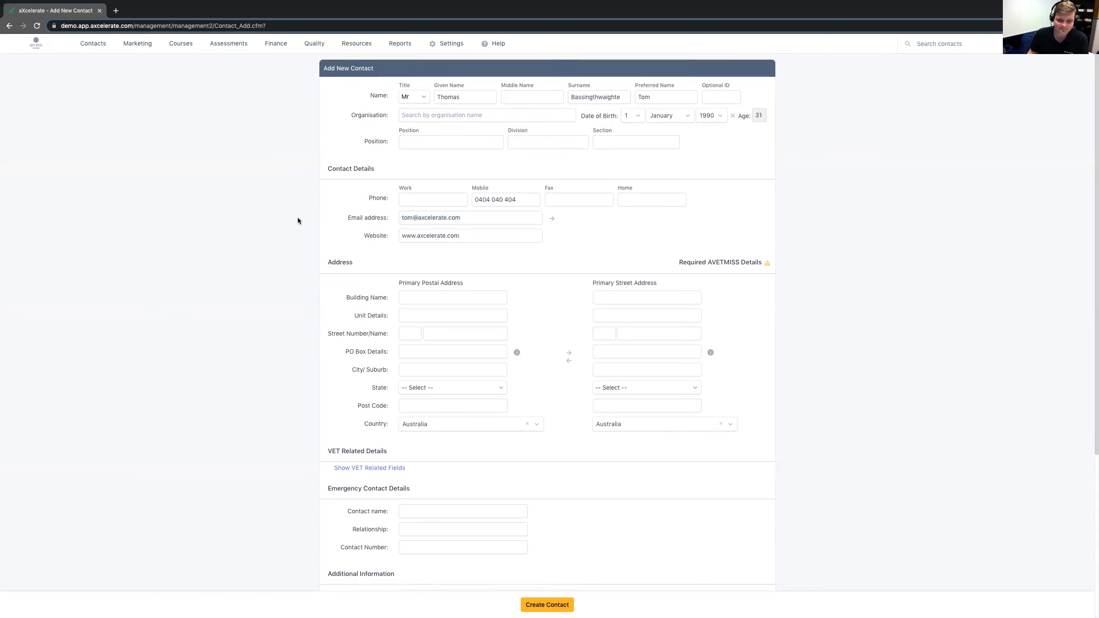
# - Enter the street number and street name of the contact's primary postal address
pyautogui.scroll(-1, 298, 219)
pyautogui.moveTo(354, 238); pyautogui.dragTo(328, 239)
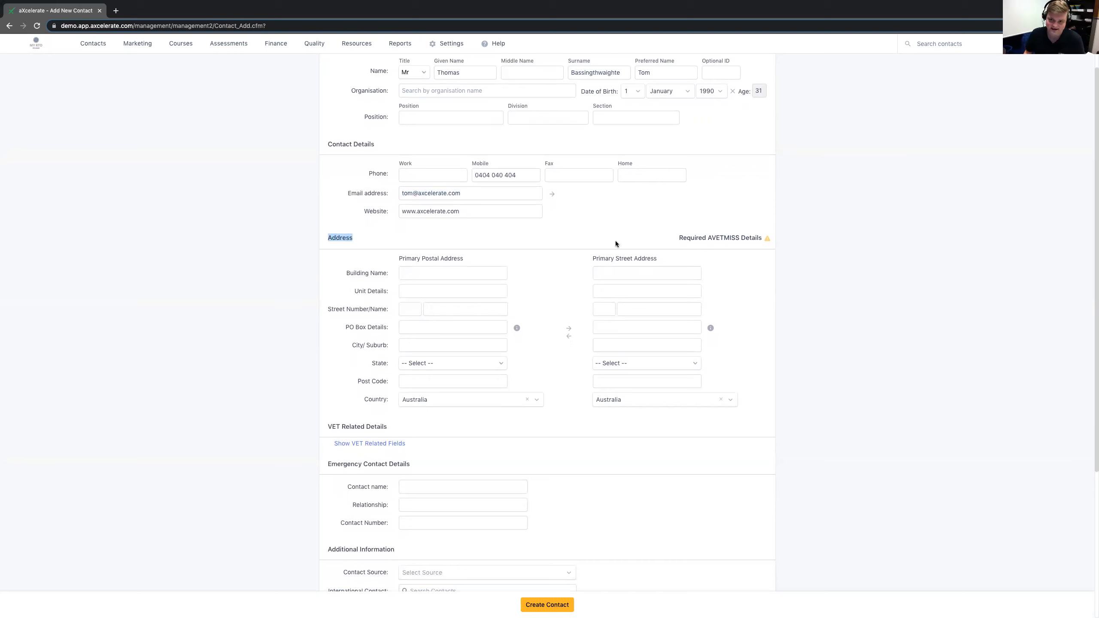
pyautogui.moveTo(679, 239); pyautogui.dragTo(764, 239)
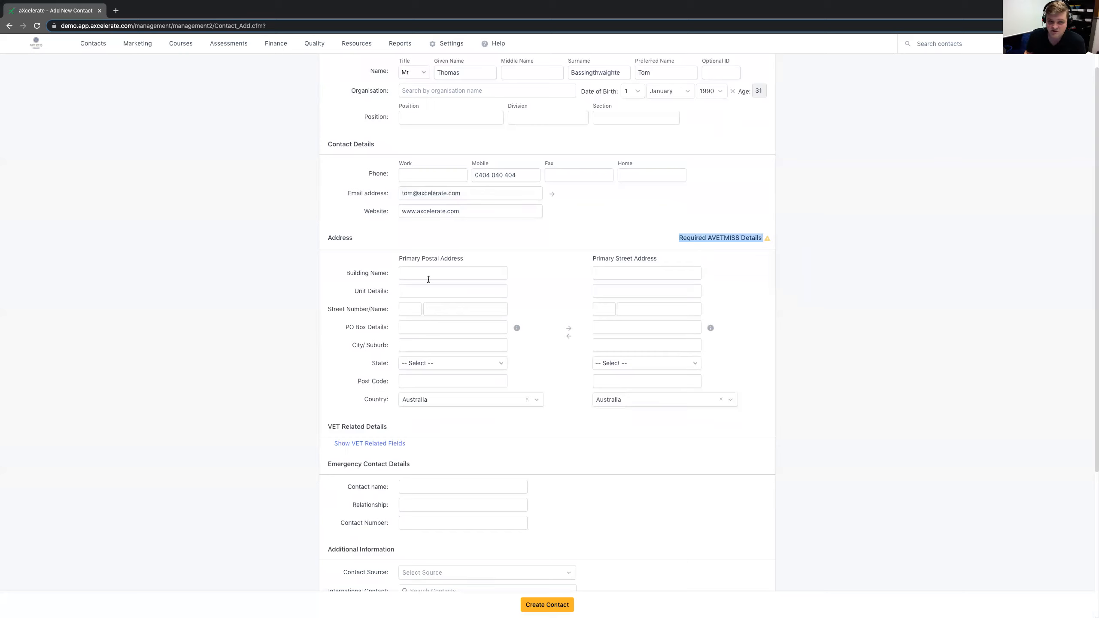
pyautogui.click(410, 310)
pyautogui.write('123')
pyautogui.press('Tab')
pyautogui.write('Fake')
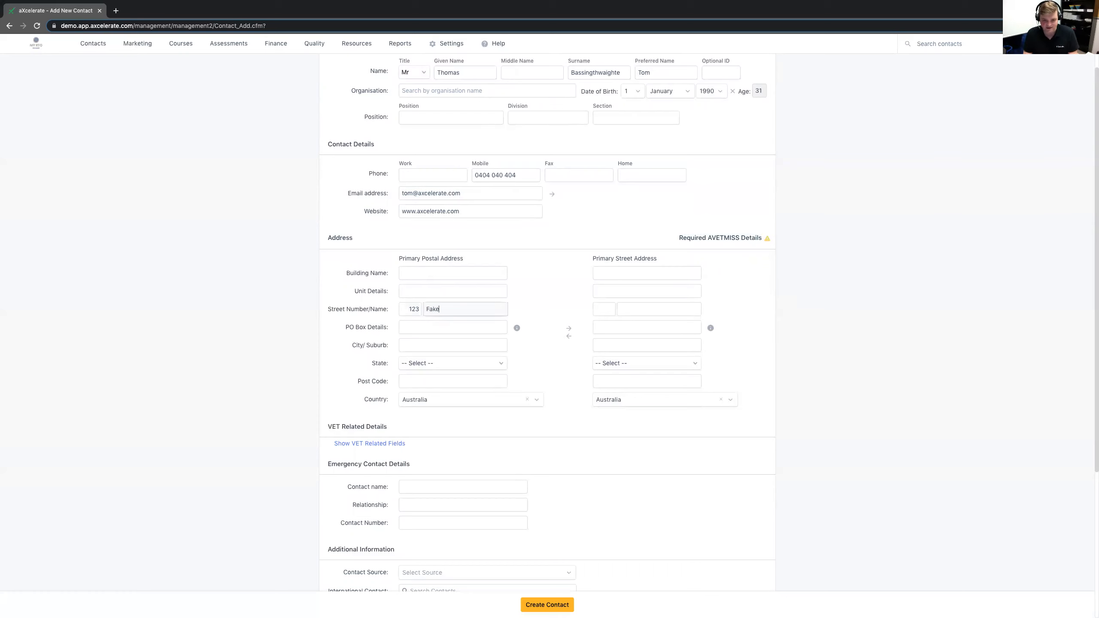
pyautogui.write(' Street')
# - Enter the suburb of the primary postal address and accept the matching suggestion to fill in the state and post code
pyautogui.press('Tab')
pyautogui.press('Tab')
pyautogui.write('Deception Bay')
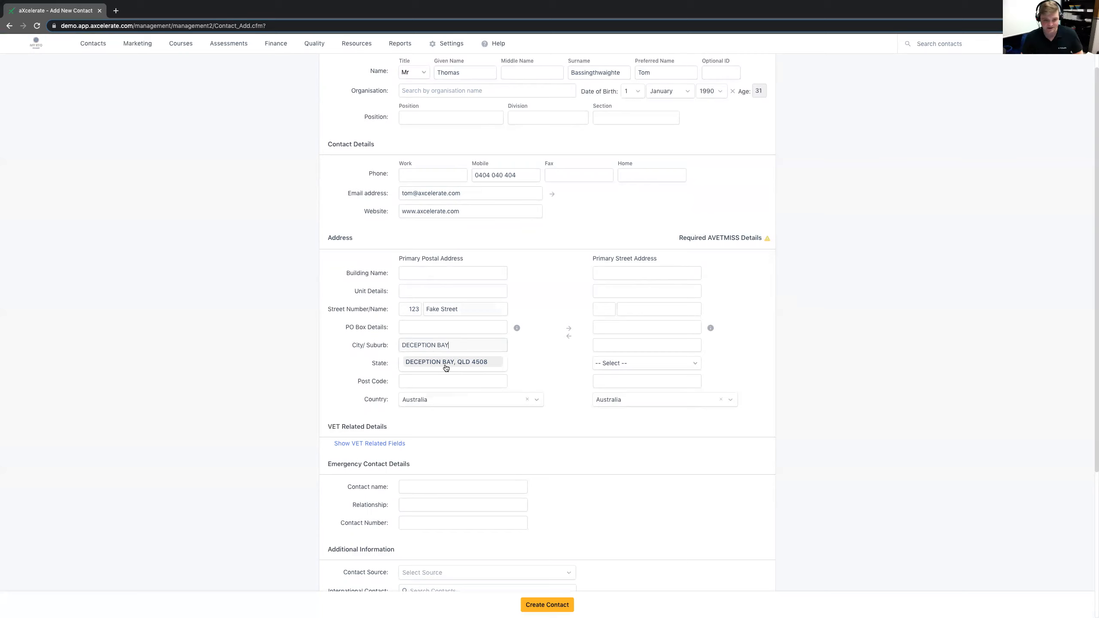
pyautogui.click(446, 363)
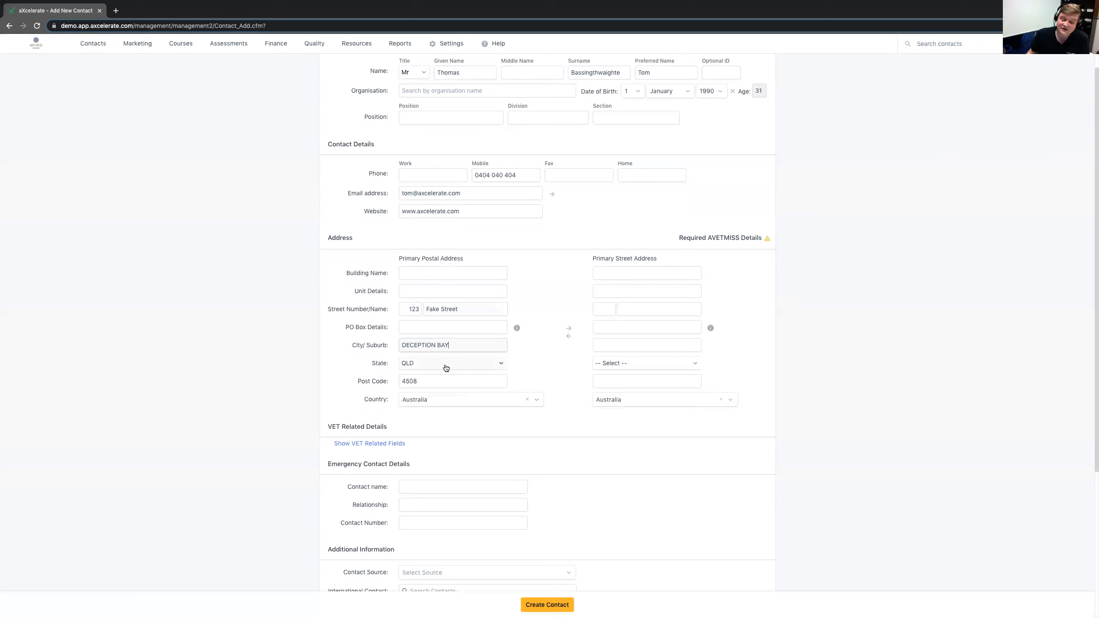
# - Copy the primary postal address into the primary street address
pyautogui.moveTo(680, 238); pyautogui.dragTo(763, 238)
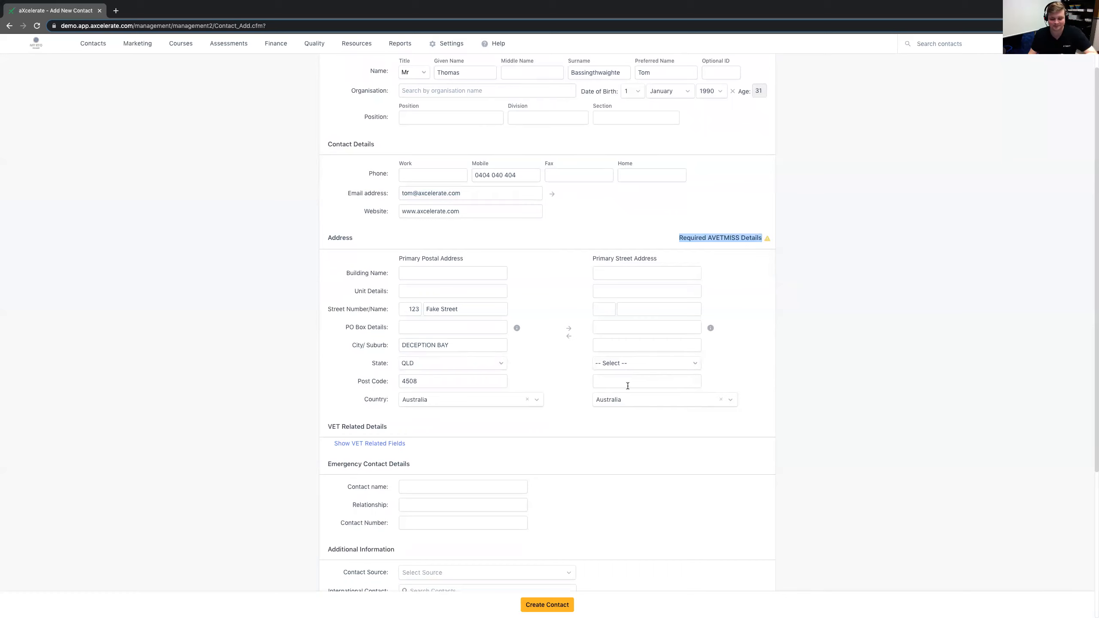
pyautogui.click(582, 435)
pyautogui.click(608, 346)
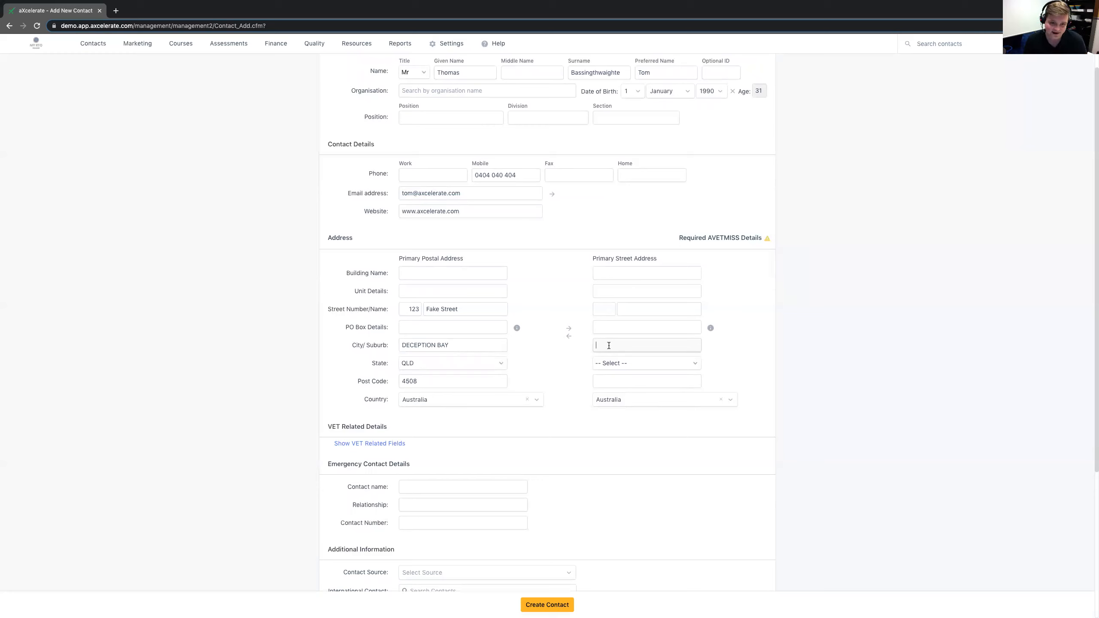
pyautogui.click(244, 304)
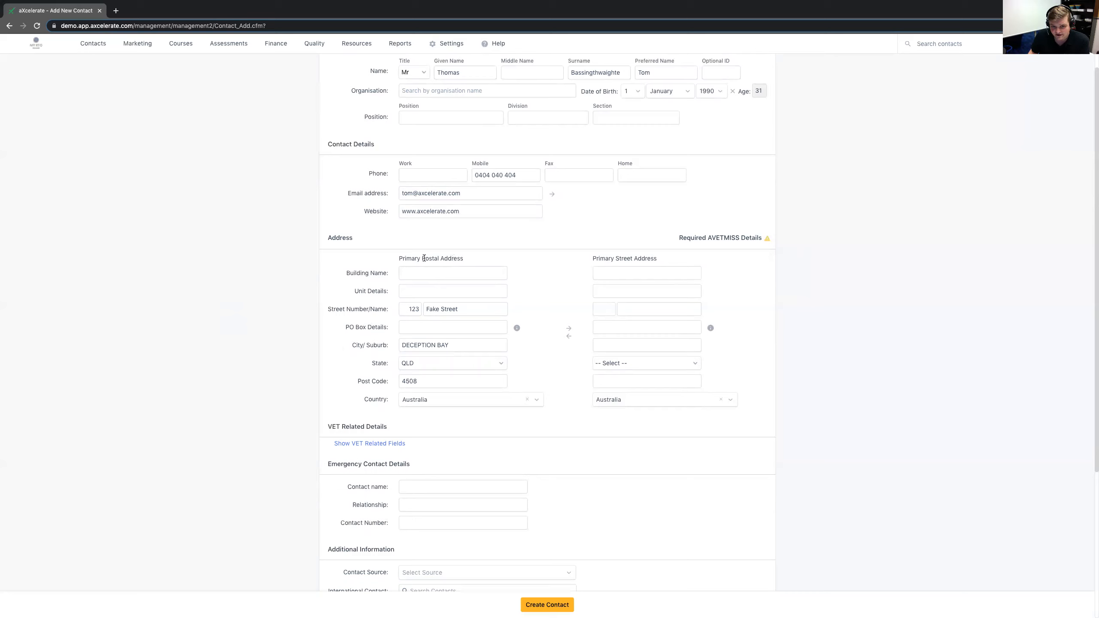
pyautogui.moveTo(395, 258); pyautogui.dragTo(469, 257)
pyautogui.click(469, 257)
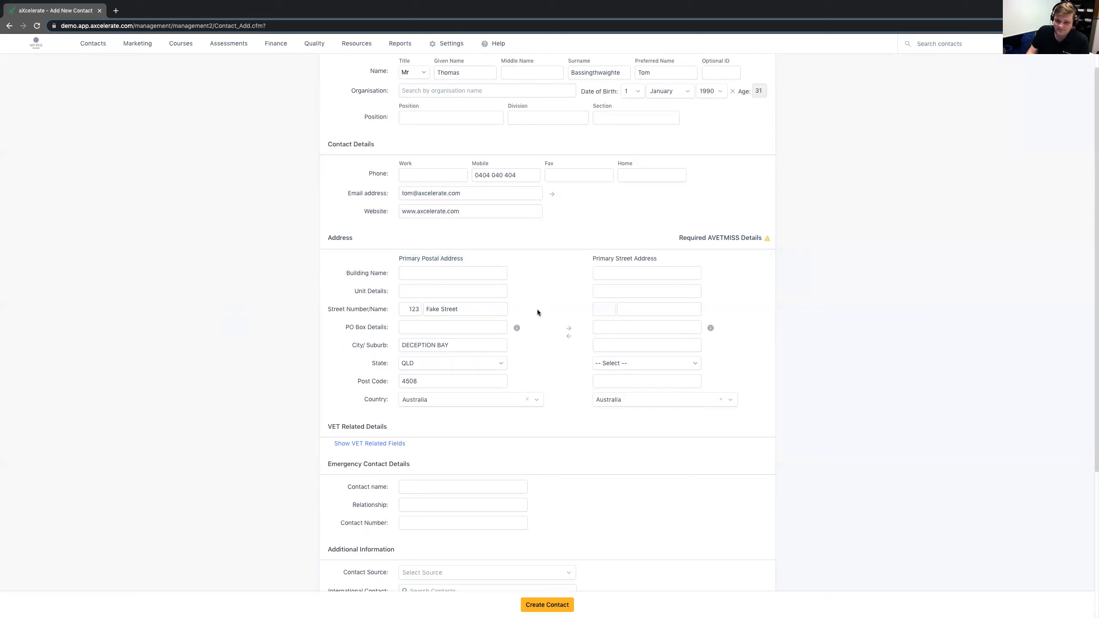
pyautogui.click(570, 328)
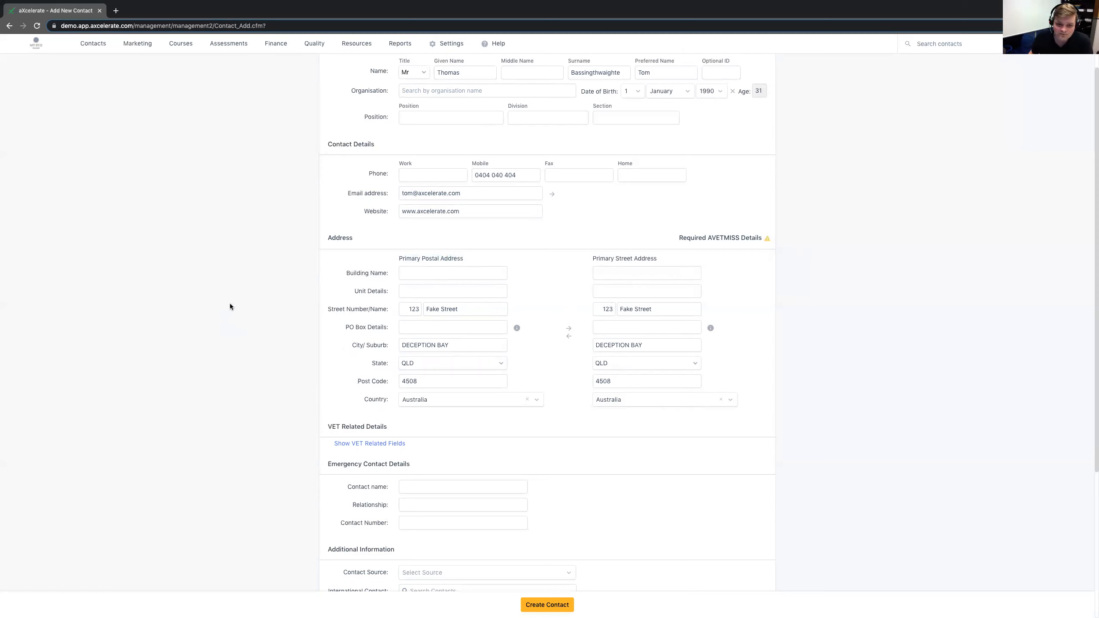
# - Show the VET related fields of the new contact and look through them
pyautogui.scroll(-3, 230, 306)
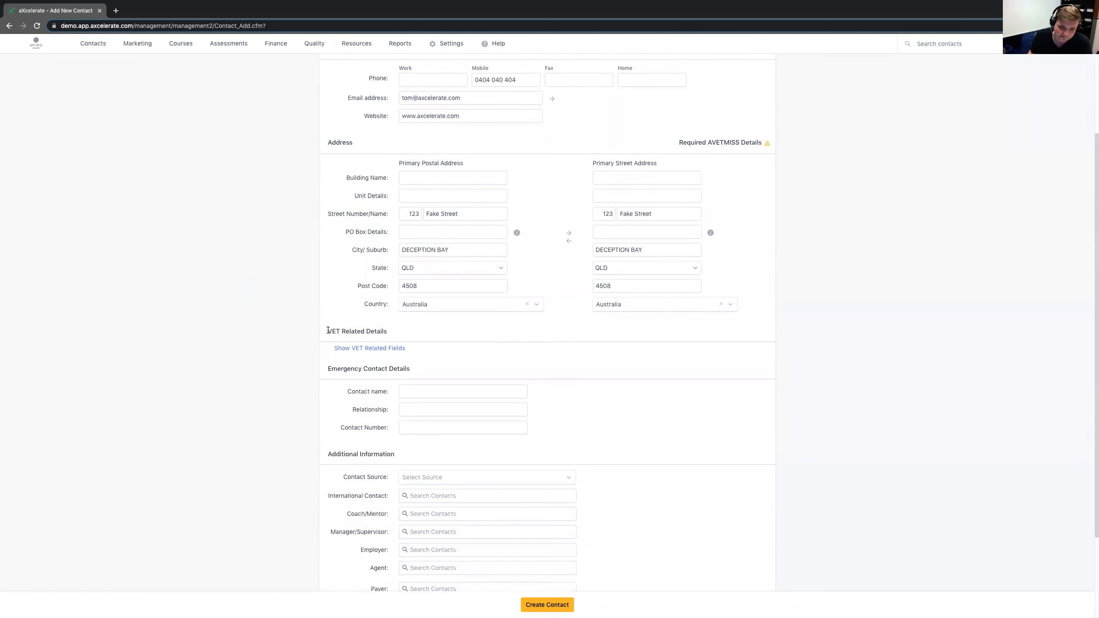
pyautogui.moveTo(328, 330); pyautogui.dragTo(389, 332)
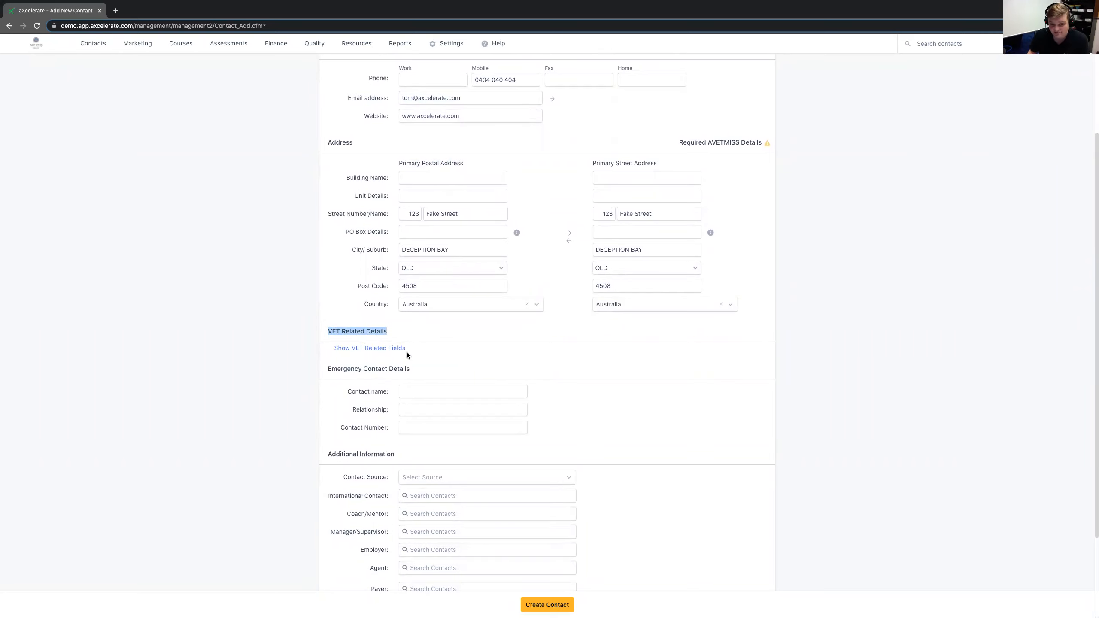
pyautogui.click(364, 349)
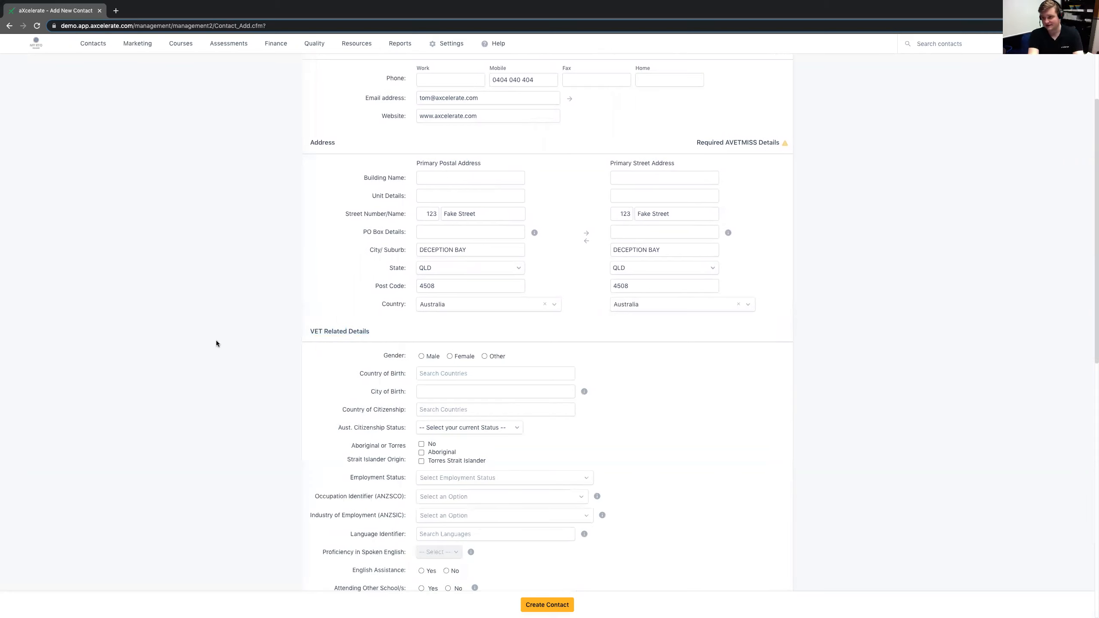
pyautogui.scroll(-2, 217, 344)
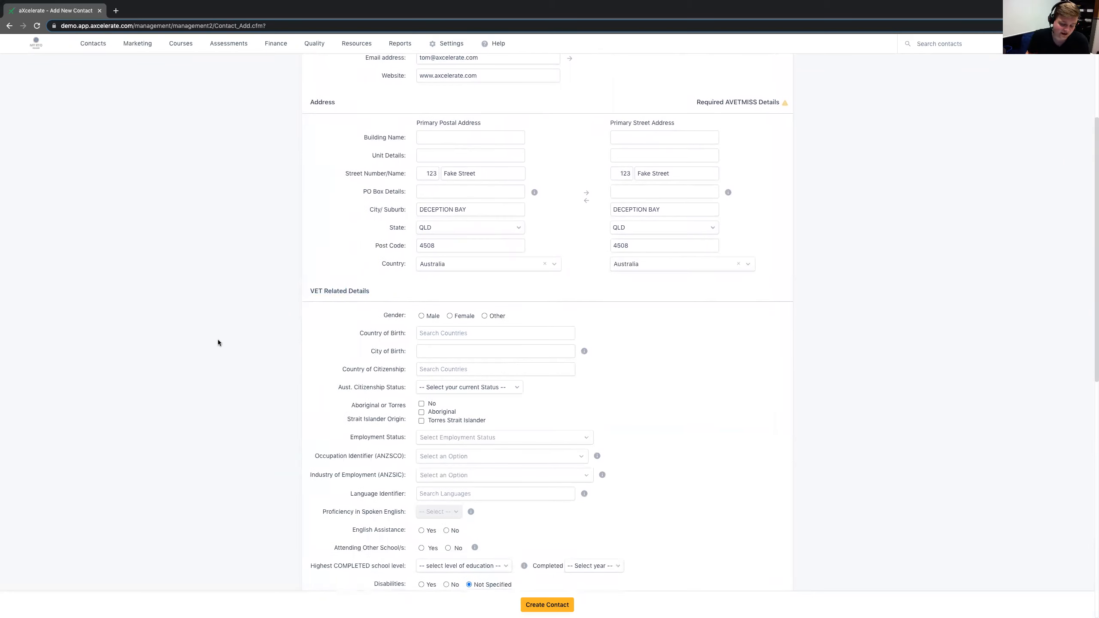
pyautogui.moveTo(370, 246); pyautogui.dragTo(311, 245)
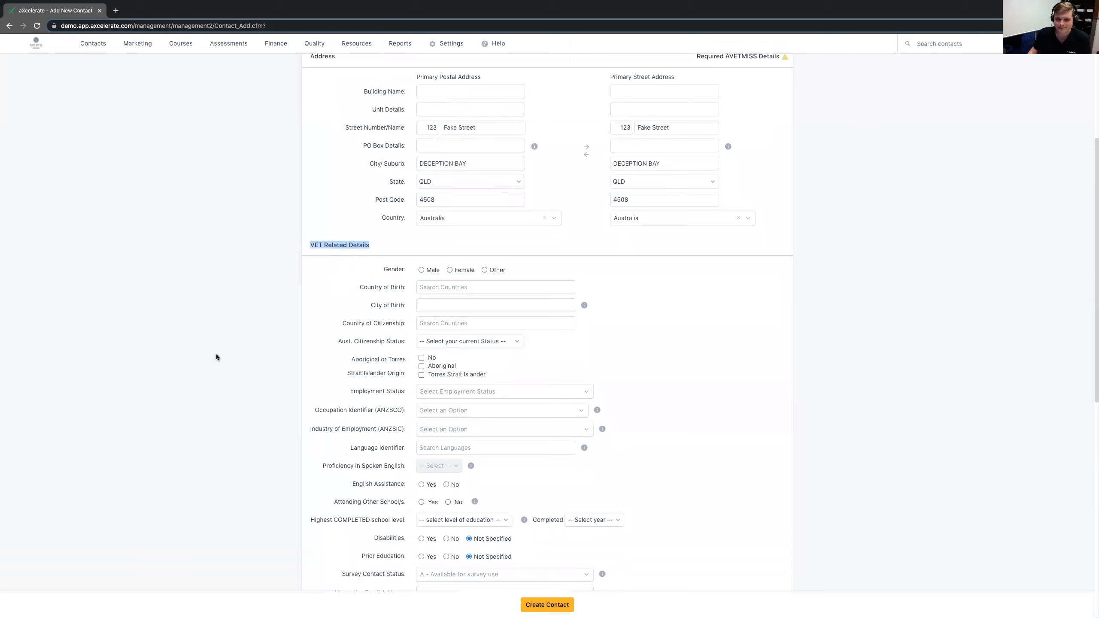
pyautogui.scroll(1, 221, 355)
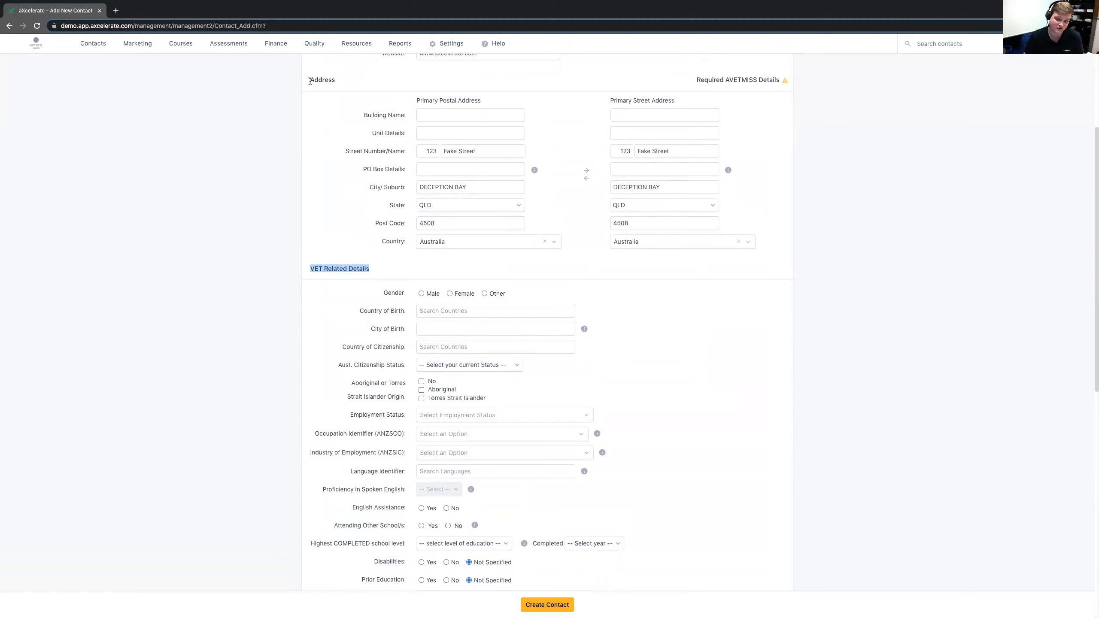
pyautogui.click(78, 222)
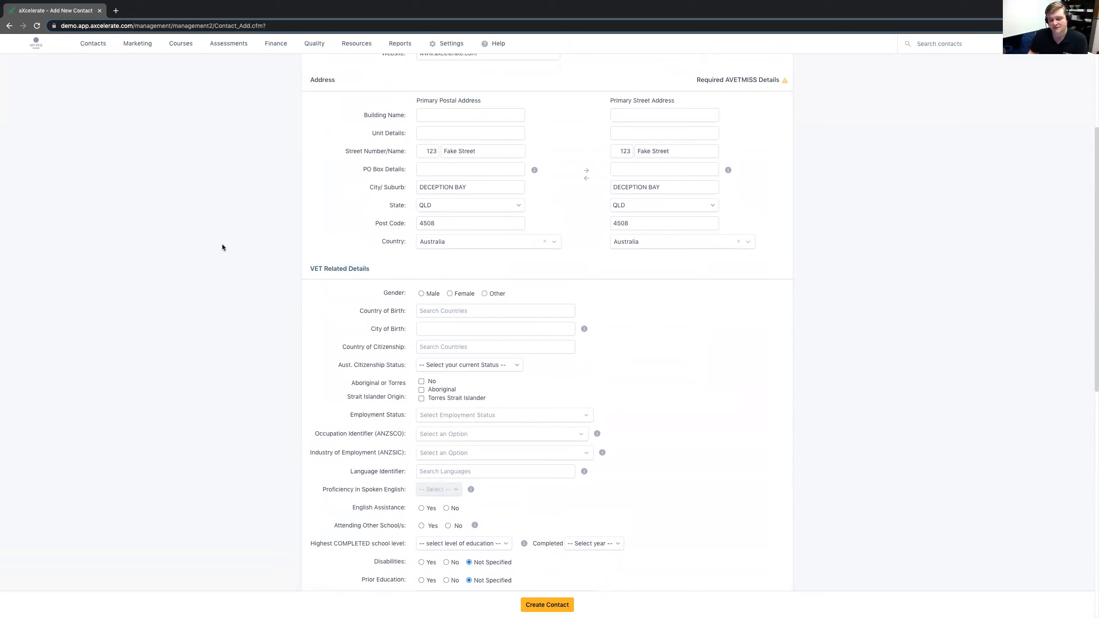
pyautogui.scroll(1, 223, 247)
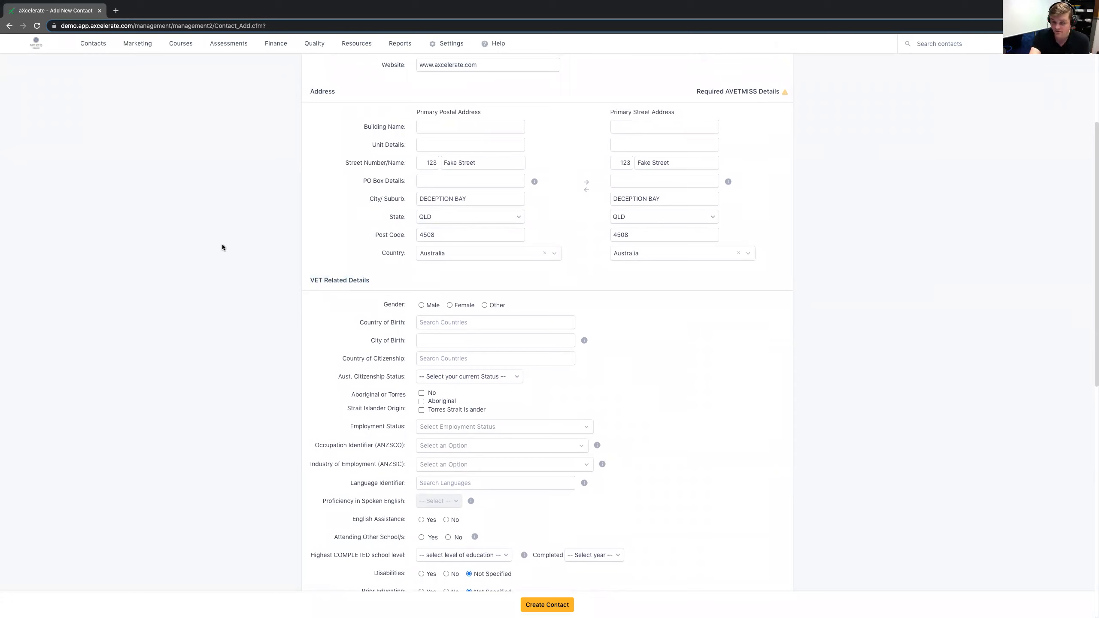
pyautogui.tripleClick(373, 280)
pyautogui.click(374, 281)
pyautogui.moveTo(374, 281); pyautogui.dragTo(300, 278)
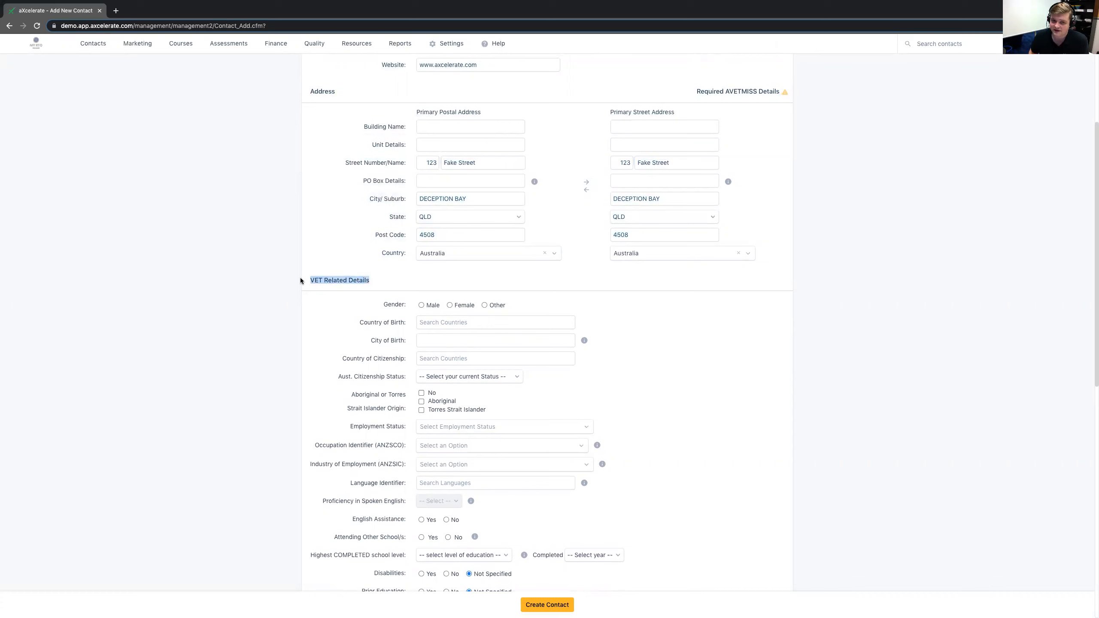
pyautogui.click(301, 279)
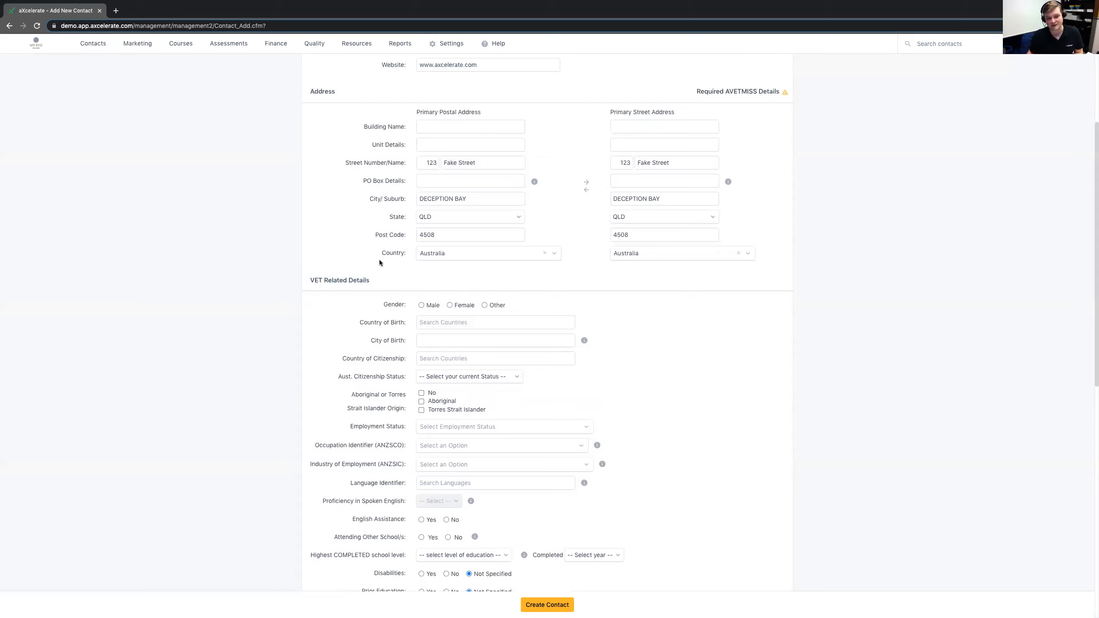
pyautogui.moveTo(376, 279); pyautogui.dragTo(310, 282)
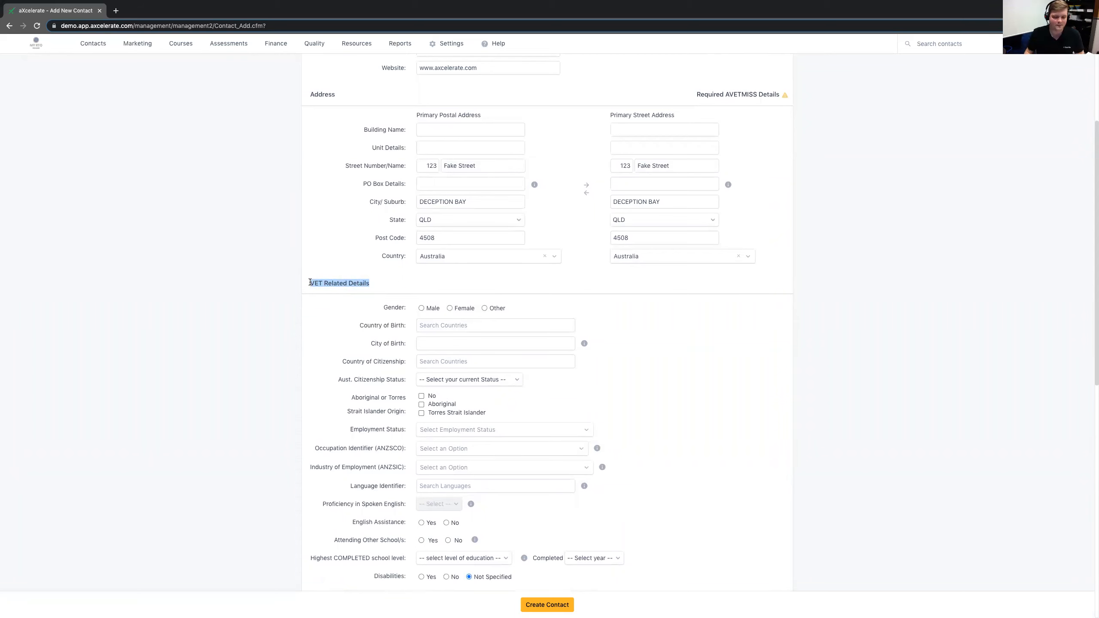
pyautogui.click(25, 306)
# - Set the contact's gender to Male, country of birth to Australia and city of birth to Brisbane
pyautogui.scroll(-3, 82, 293)
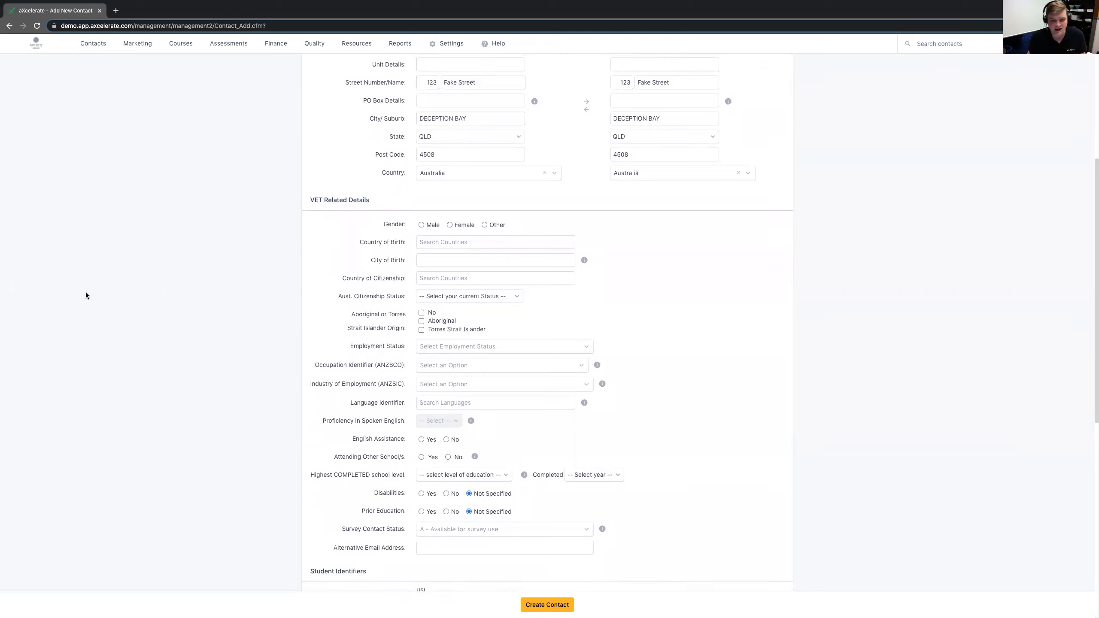
pyautogui.scroll(-1, 86, 294)
pyautogui.scroll(1, 85, 293)
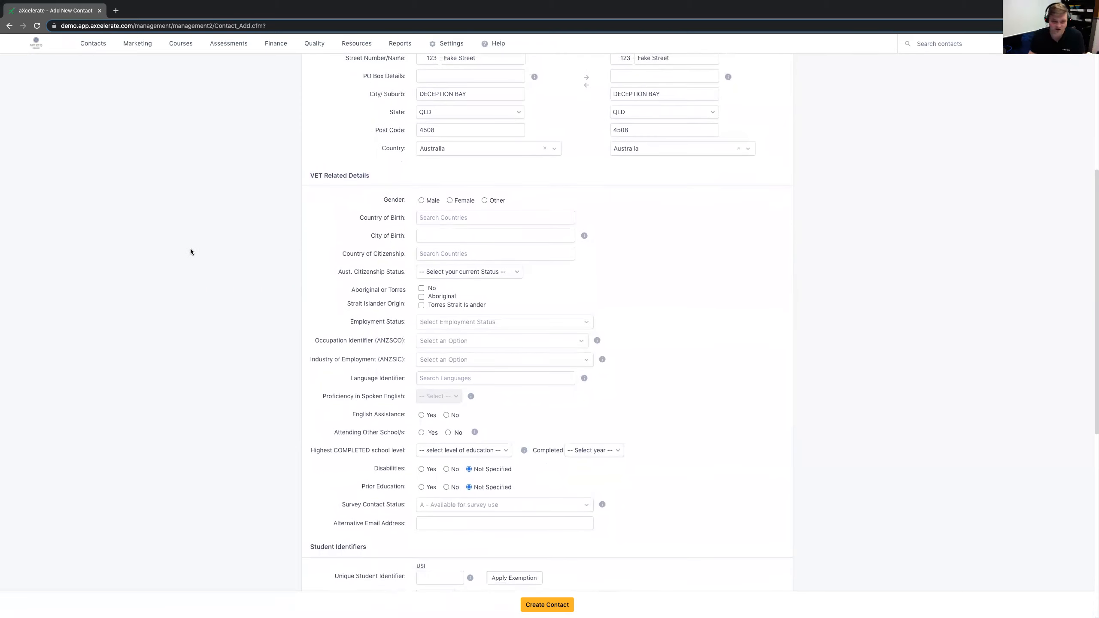
pyautogui.click(422, 201)
pyautogui.click(437, 217)
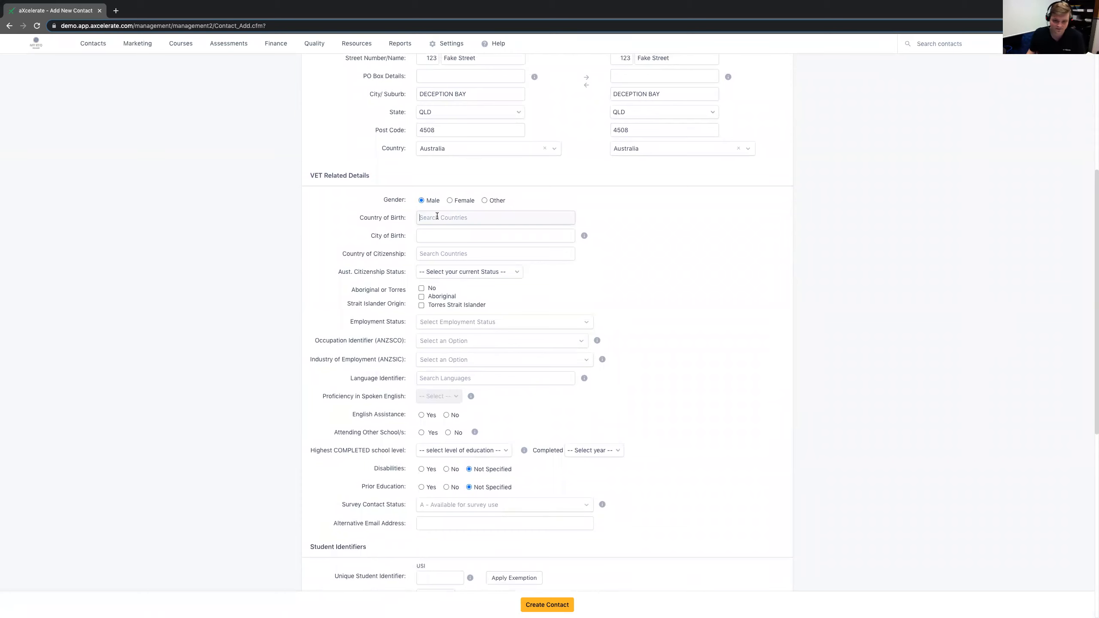
pyautogui.write('Australia')
pyautogui.click(436, 234)
pyautogui.click(447, 239)
pyautogui.write('Brisbane')
# - Set the citizenship to Australia with status Australian Citizen, and answer No for Aboriginal or Torres Strait Islander origin
pyautogui.click(446, 253)
pyautogui.write('Australia')
pyautogui.press('Return')
pyautogui.click(480, 272)
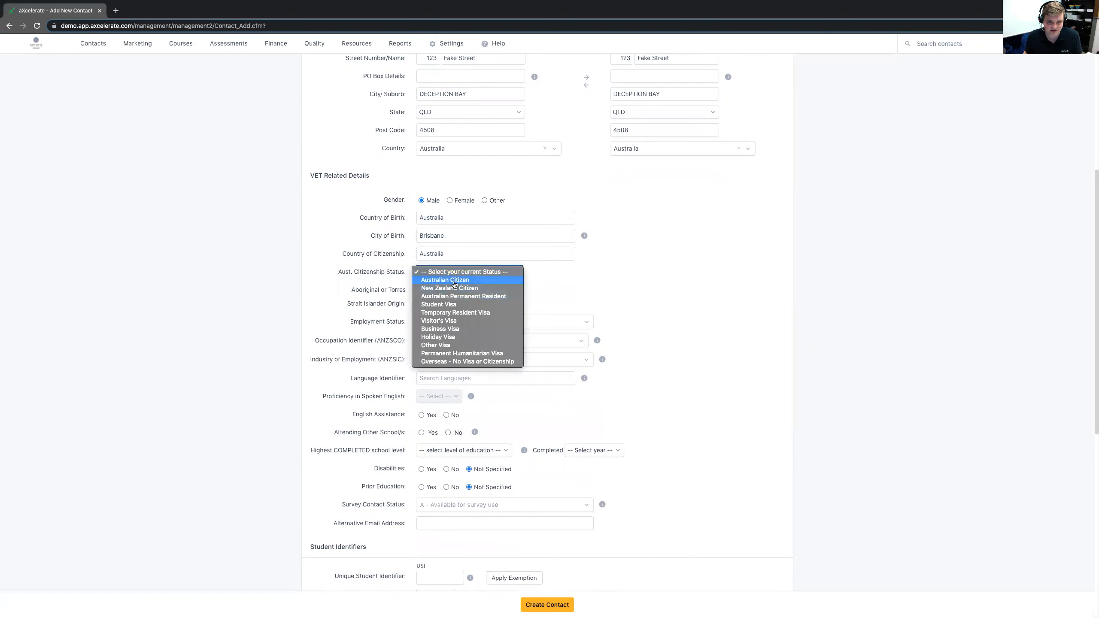
pyautogui.click(454, 286)
pyautogui.click(421, 288)
# - Set the employment status to Full-time employee and view the available ANZSCO occupation identifiers
pyautogui.scroll(-1, 445, 303)
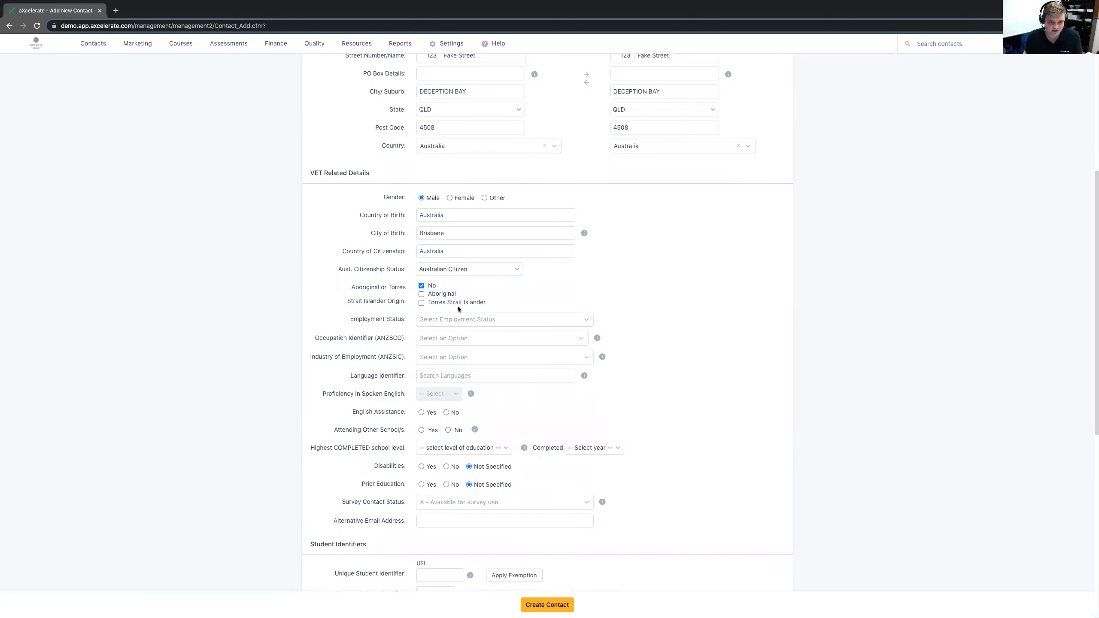
pyautogui.click(458, 319)
pyautogui.click(449, 349)
pyautogui.scroll(-2, 452, 303)
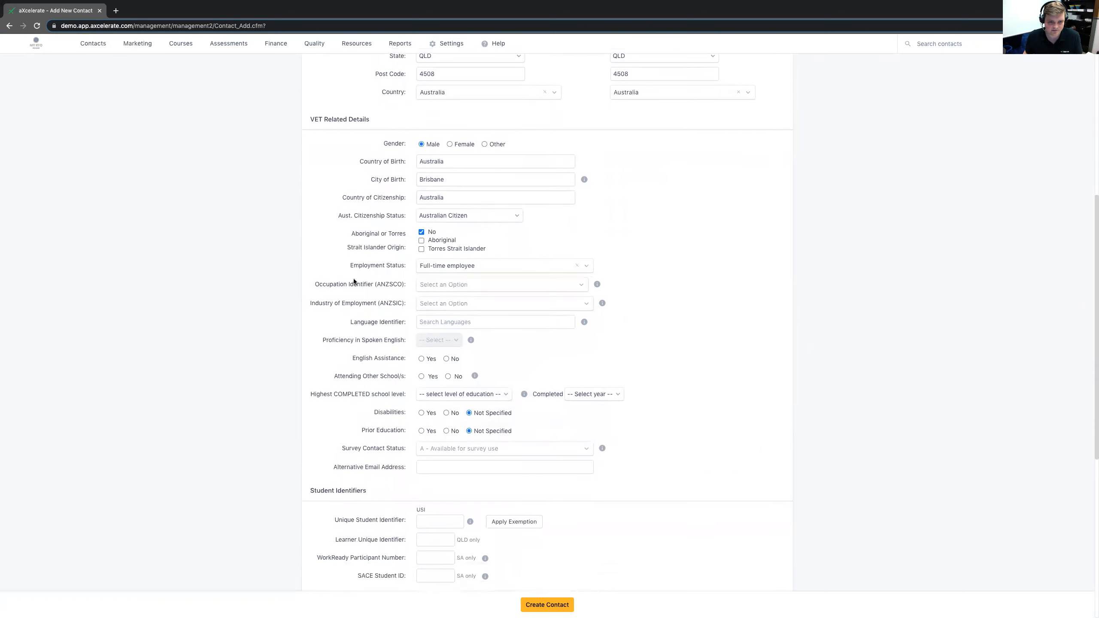
pyautogui.click(454, 266)
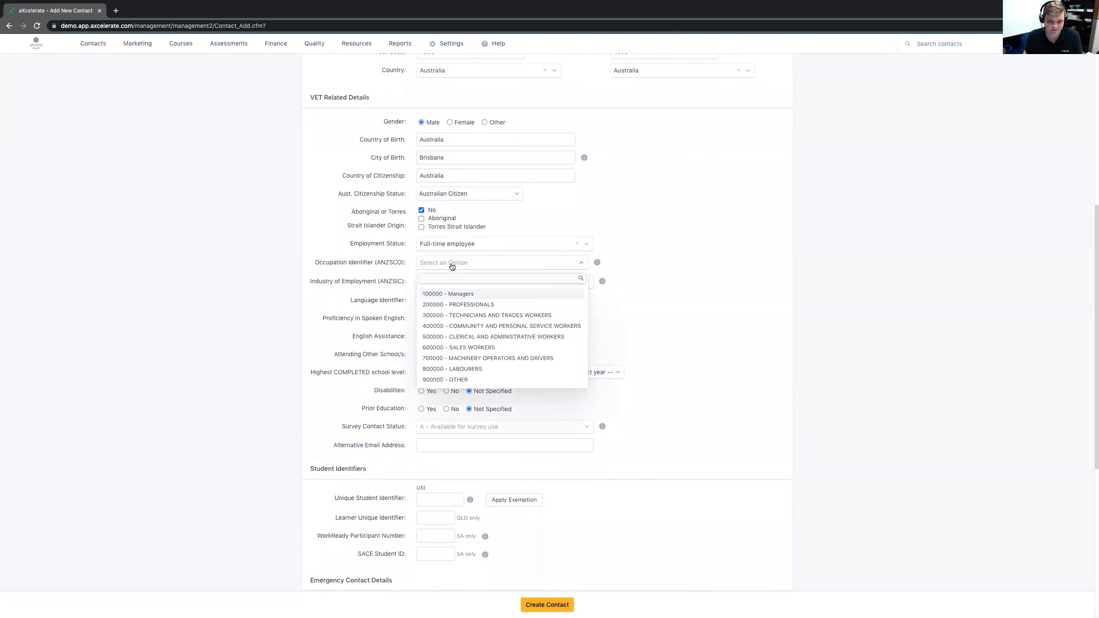
pyautogui.click(452, 266)
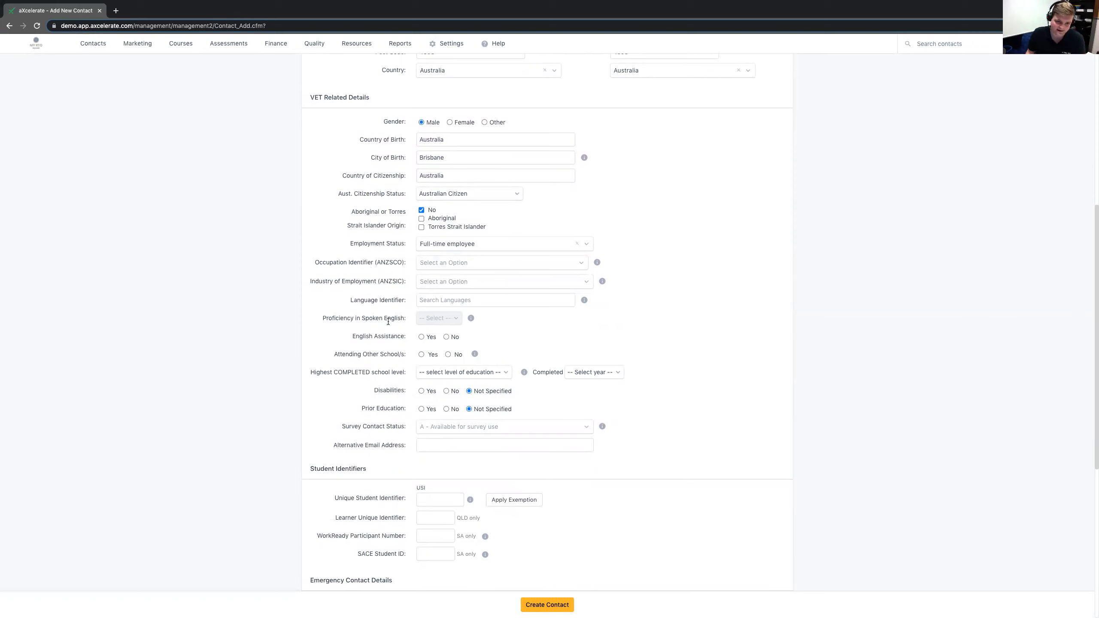
# - Answer No for English assistance, attending other schools, disabilities and prior education
pyautogui.click(446, 337)
pyautogui.click(448, 354)
pyautogui.click(447, 392)
pyautogui.click(447, 410)
pyautogui.scroll(-2, 388, 399)
pyautogui.scroll(-1, 372, 397)
pyautogui.scroll(3, 373, 395)
pyautogui.scroll(1, 373, 395)
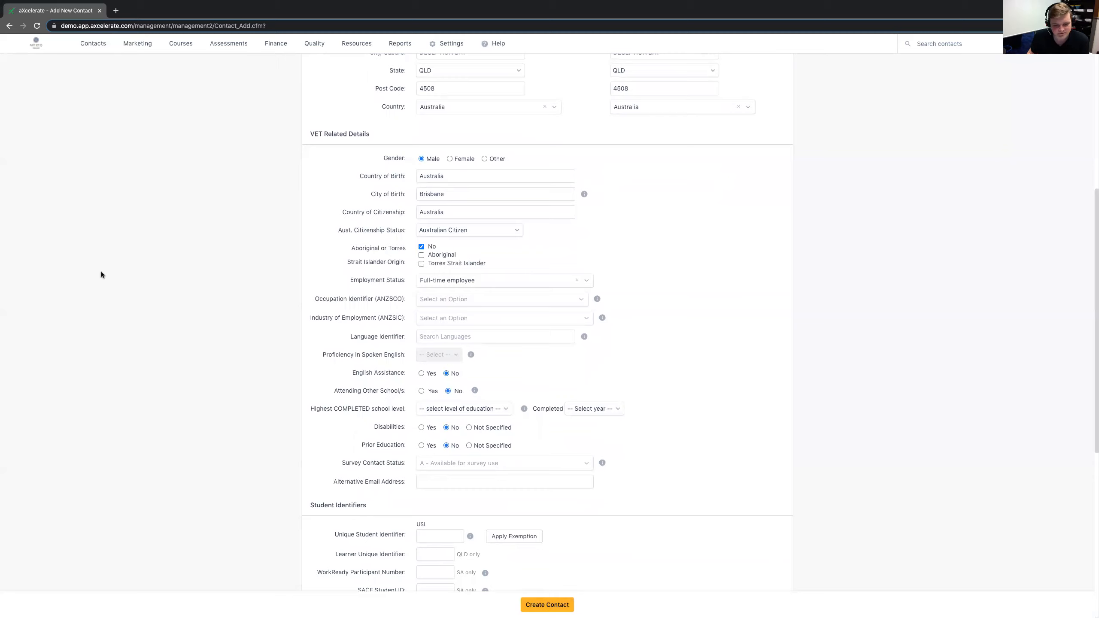
# - Apply an exemption to the Unique Student Identifier and view the available exemption reasons without choosing one
pyautogui.scroll(-5, 101, 275)
pyautogui.moveTo(371, 303); pyautogui.dragTo(408, 334)
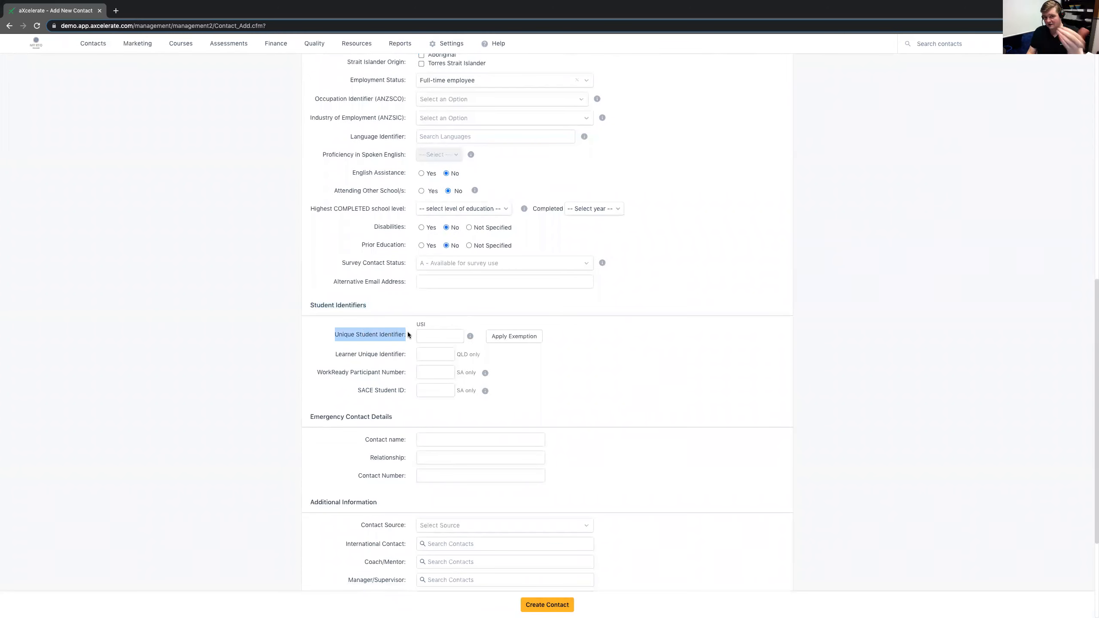
pyautogui.click(408, 335)
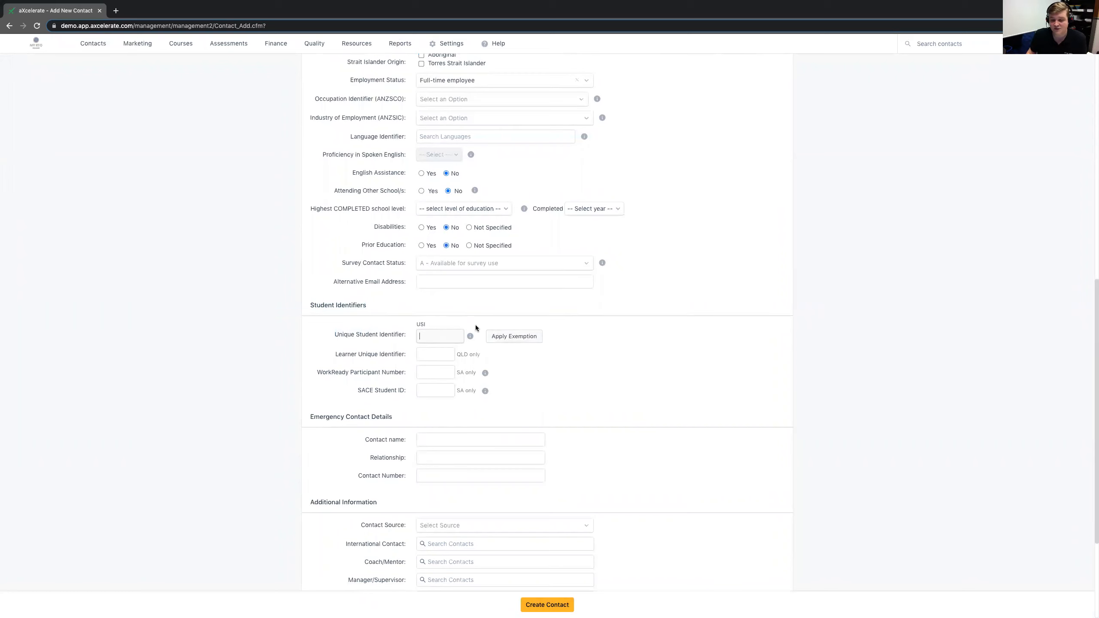
pyautogui.click(512, 337)
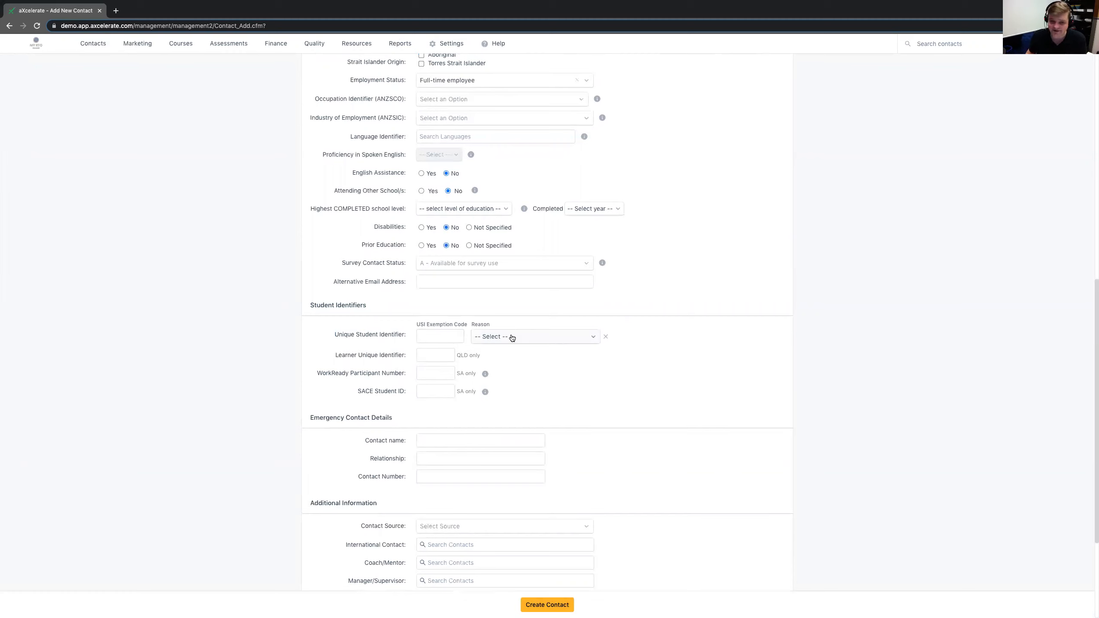
pyautogui.click(512, 338)
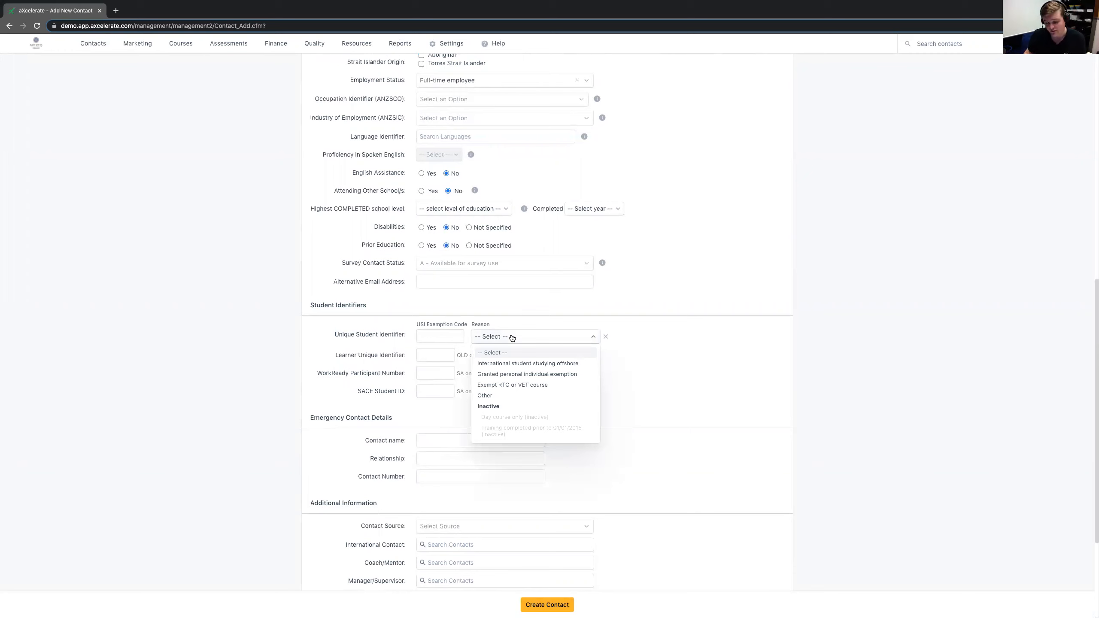
pyautogui.click(550, 318)
# - Examine the QLD and SA student identifier fields and the emergency contact details section
pyautogui.scroll(-1, 567, 289)
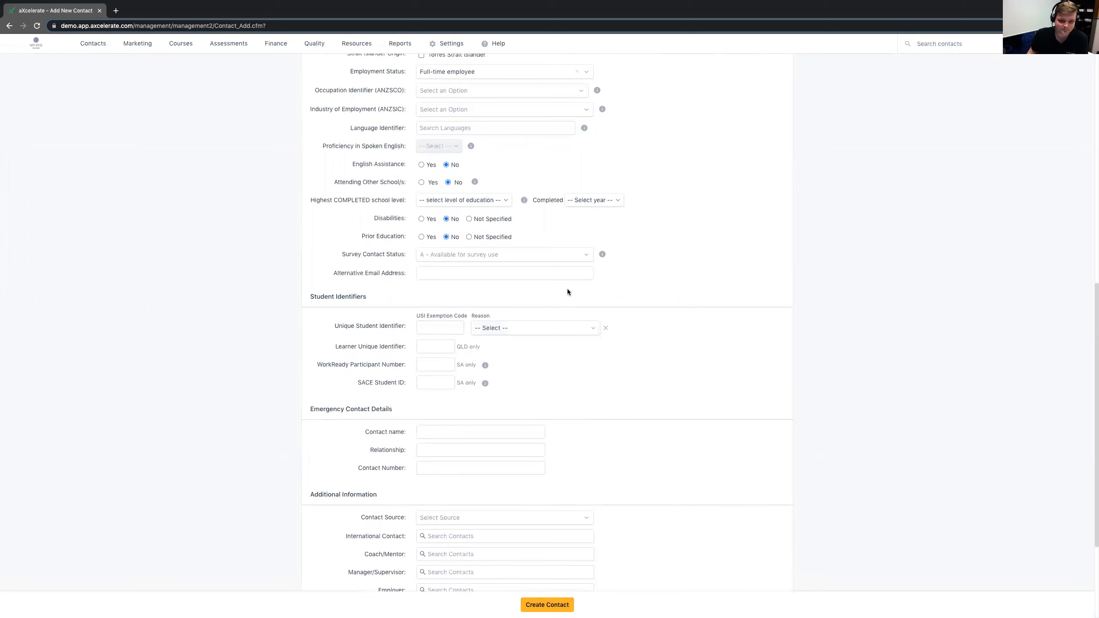
pyautogui.scroll(-2, 568, 285)
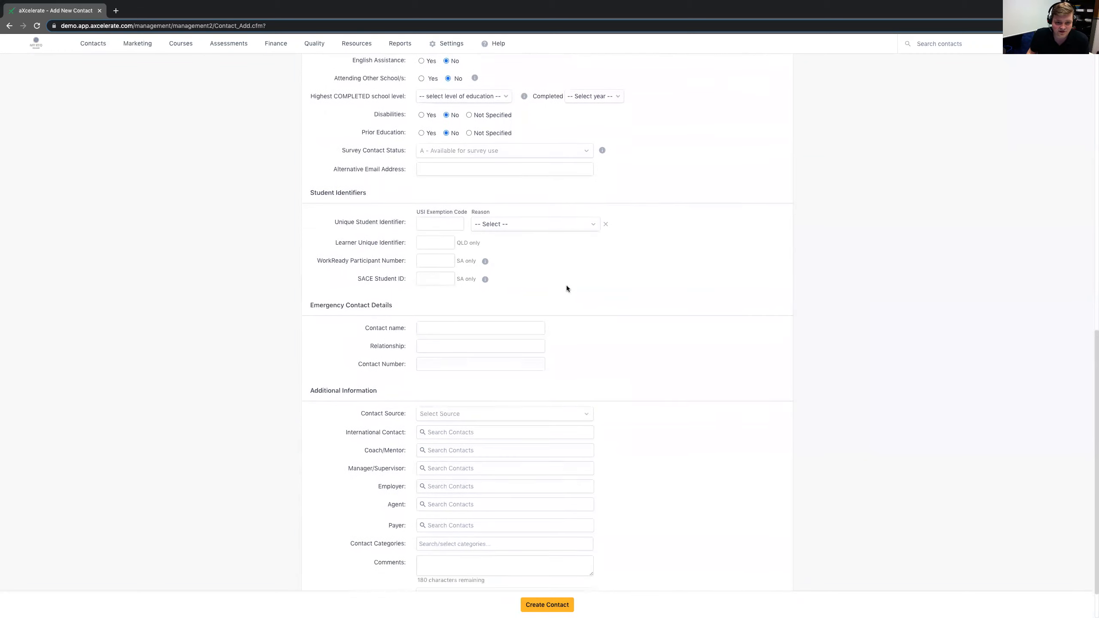
pyautogui.moveTo(337, 244); pyautogui.dragTo(479, 278)
pyautogui.moveTo(457, 241); pyautogui.dragTo(480, 277)
pyautogui.click(538, 275)
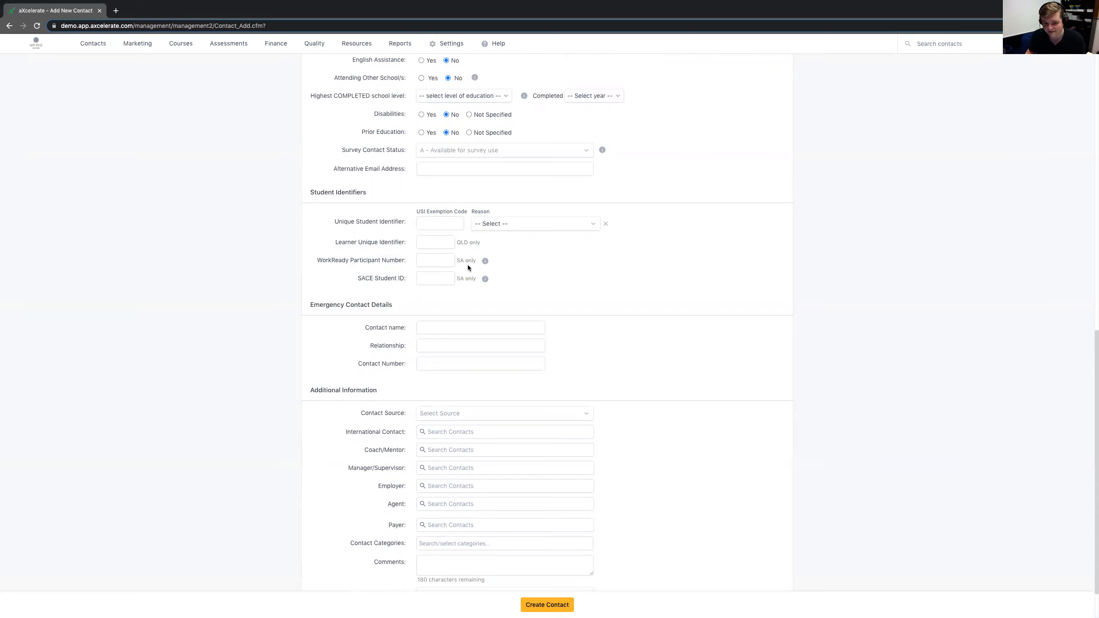
pyautogui.moveTo(457, 243); pyautogui.dragTo(466, 243)
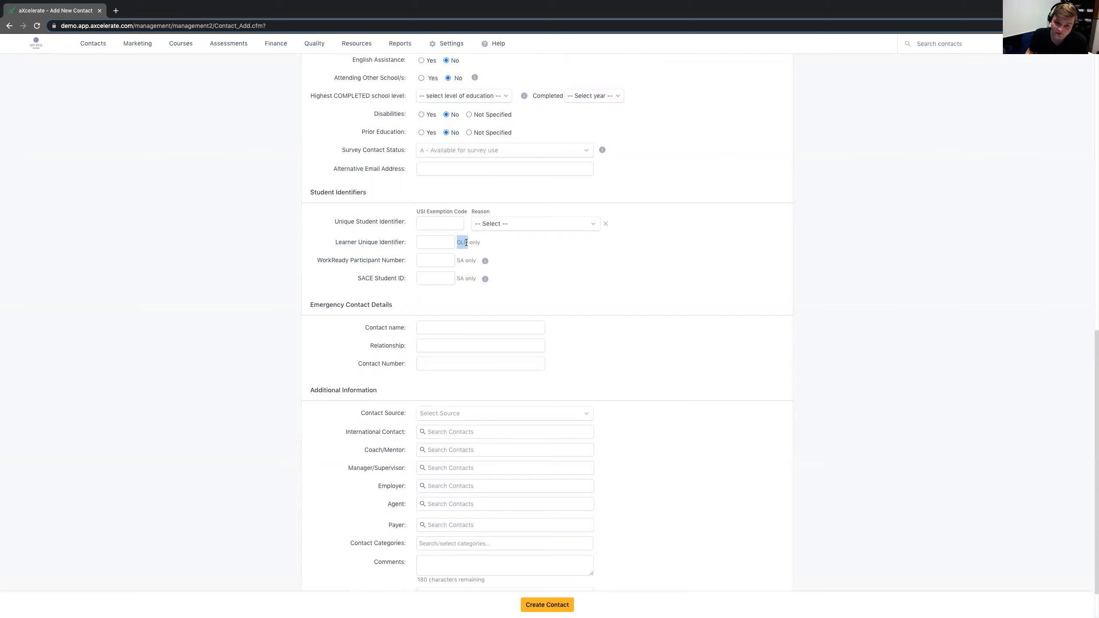
pyautogui.click(460, 259)
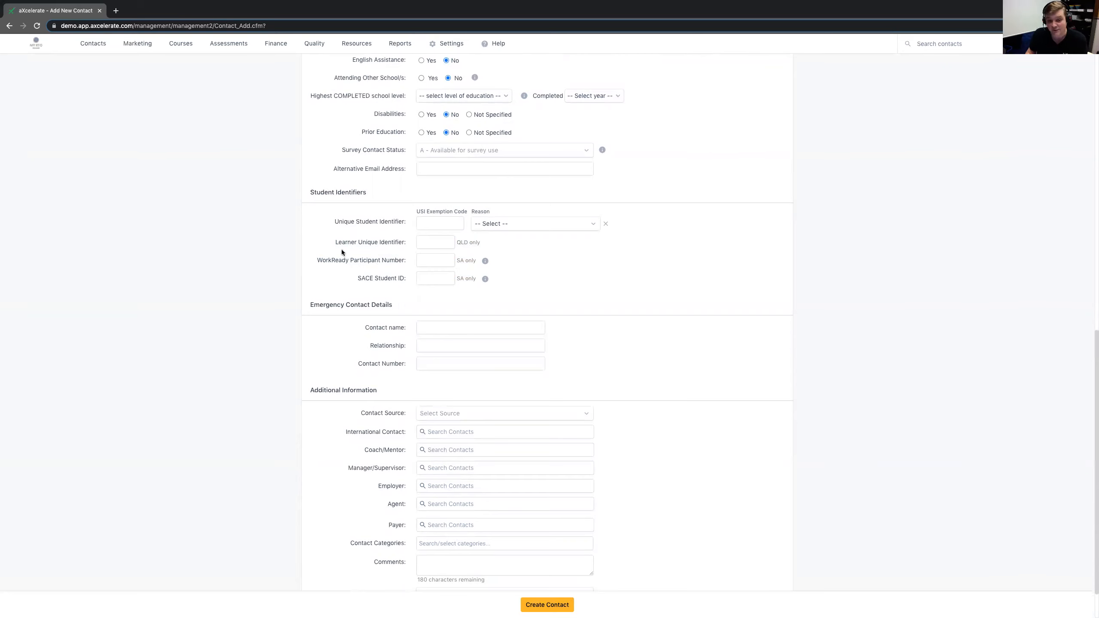
pyautogui.moveTo(335, 243); pyautogui.dragTo(406, 243)
pyautogui.click(325, 260)
pyautogui.moveTo(325, 261); pyautogui.dragTo(309, 277)
pyautogui.click(407, 268)
pyautogui.scroll(-1, 408, 267)
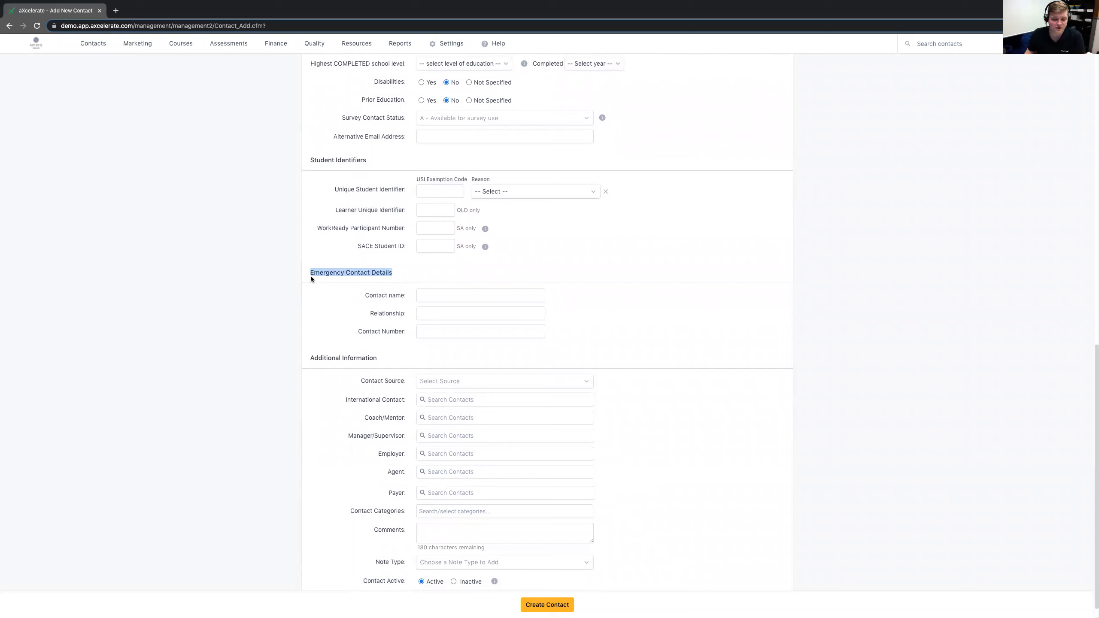
# - Set the contact source in the additional information to Seek.com
pyautogui.scroll(-1, 312, 279)
pyautogui.moveTo(311, 339); pyautogui.dragTo(414, 340)
pyautogui.click(411, 334)
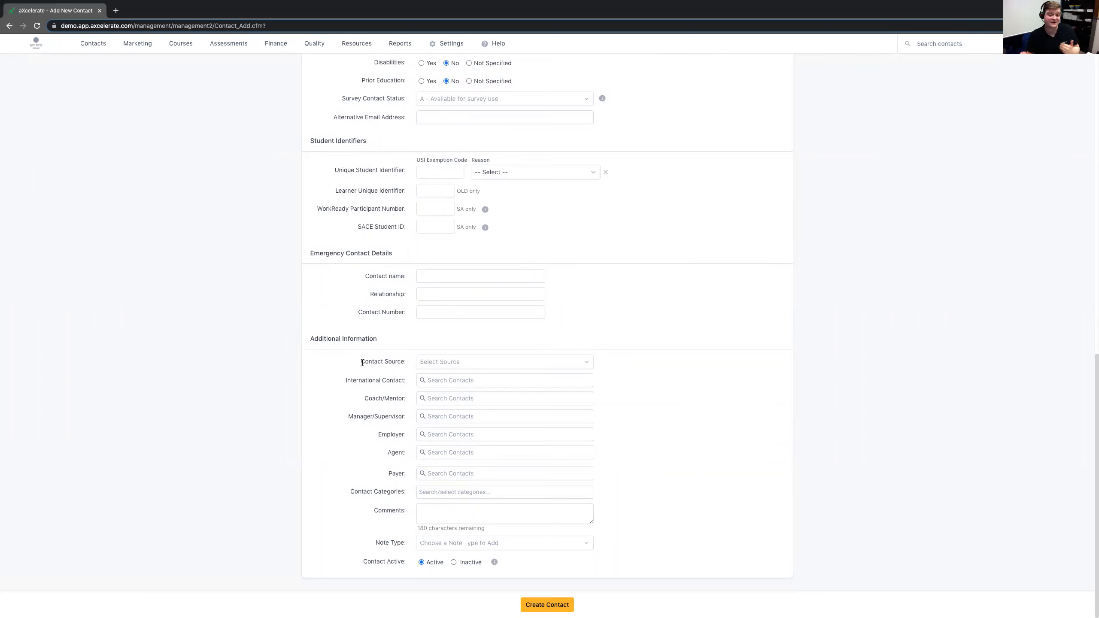
pyautogui.click(449, 363)
pyautogui.click(436, 377)
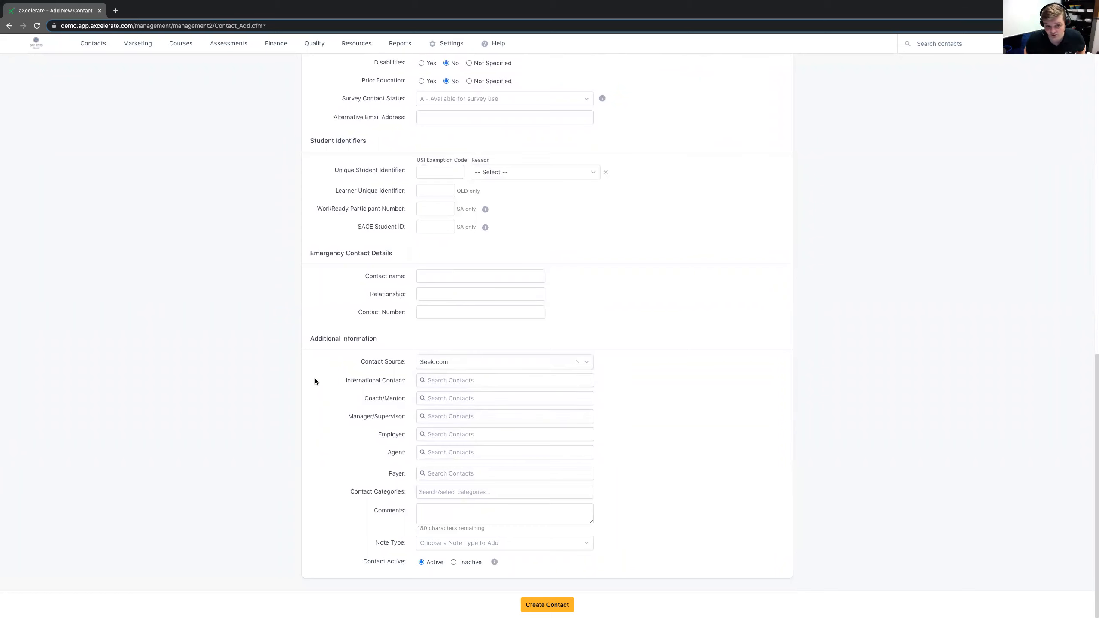
# - Check where contact sources are configured in the settings, and look over the international contact, coach, manager and employer fields
pyautogui.moveTo(358, 367); pyautogui.dragTo(407, 362)
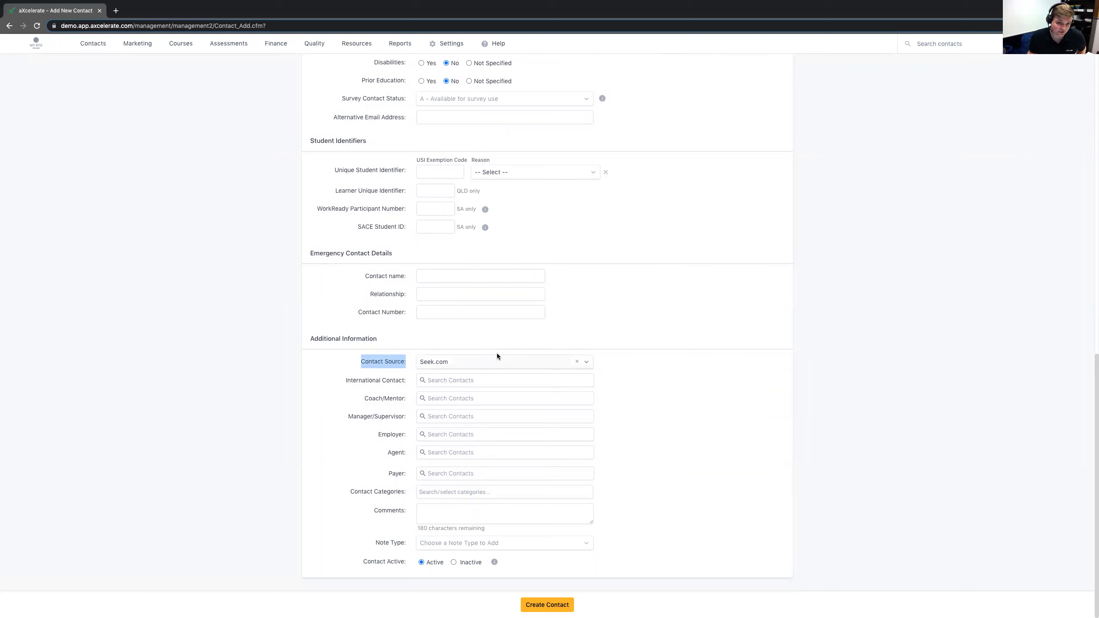
pyautogui.moveTo(459, 50)
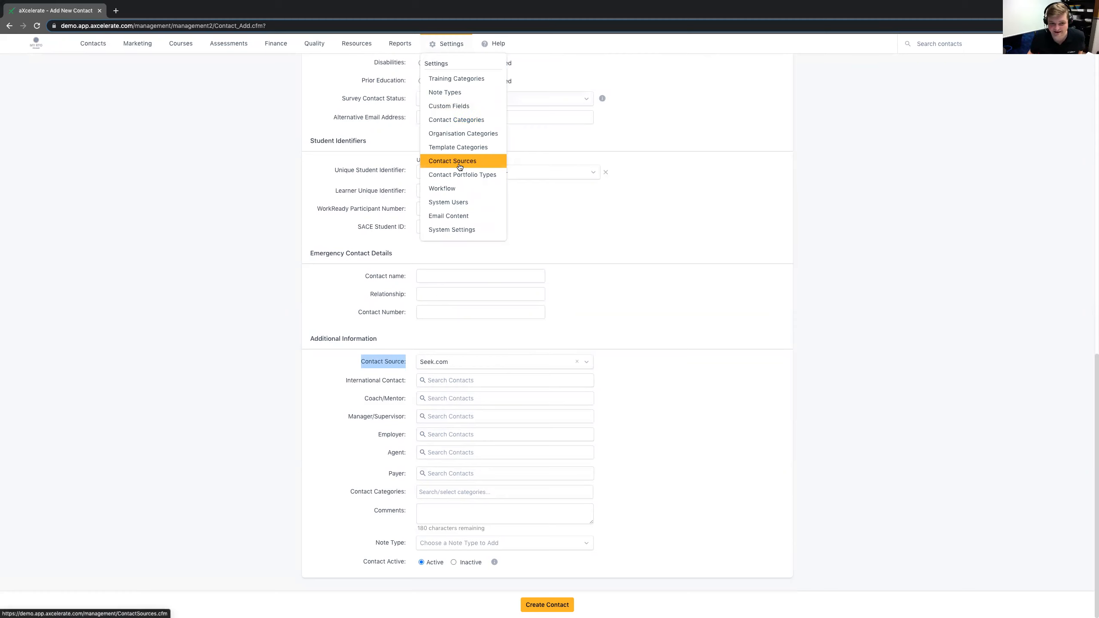
pyautogui.click(261, 403)
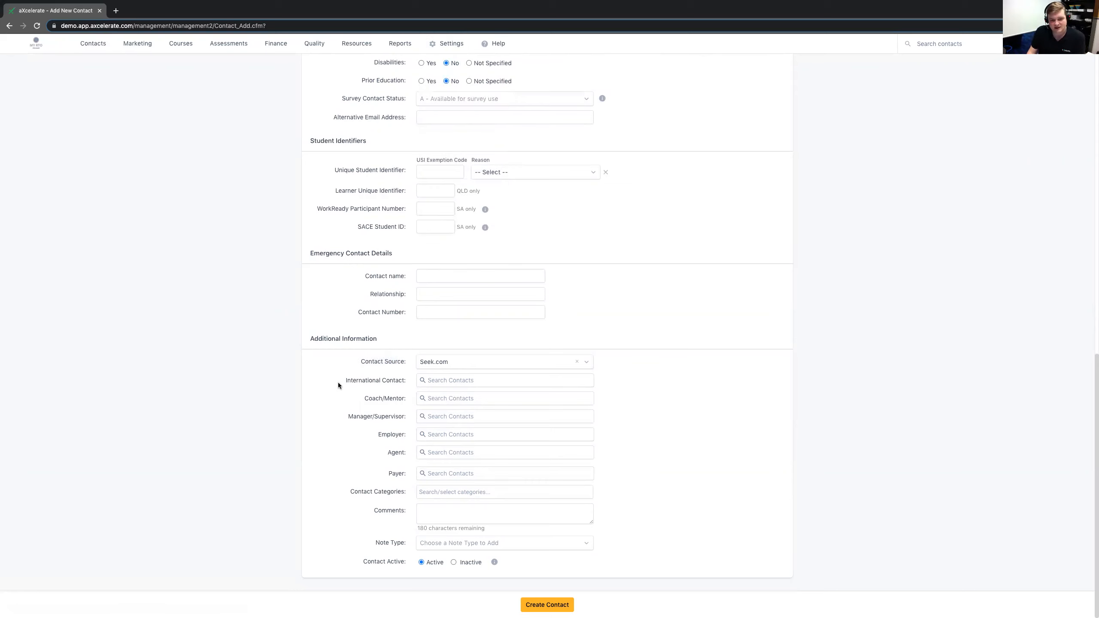
pyautogui.moveTo(340, 378); pyautogui.dragTo(404, 396)
pyautogui.moveTo(349, 419); pyautogui.dragTo(405, 437)
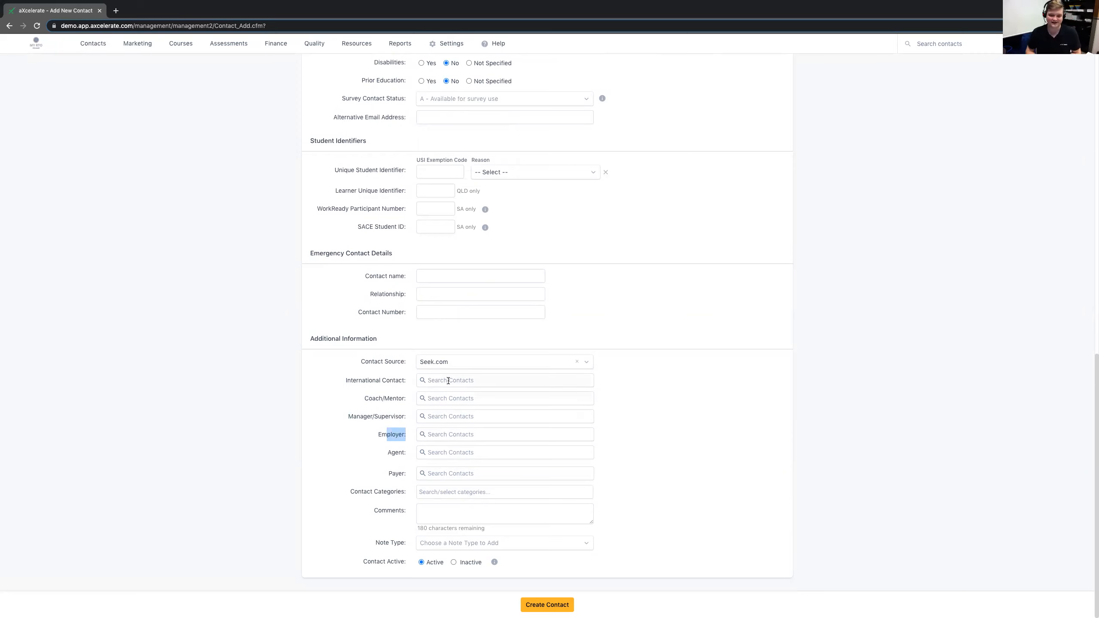
# - Assign the contact categories Employee and Trainer to the new contact
pyautogui.moveTo(350, 493); pyautogui.dragTo(402, 490)
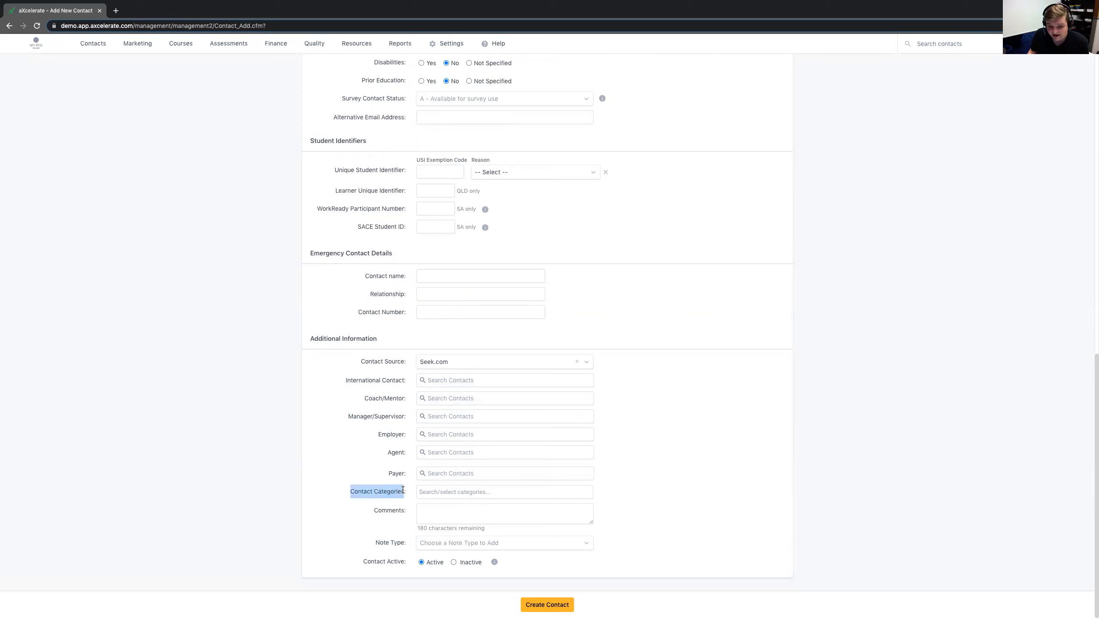
pyautogui.click(434, 493)
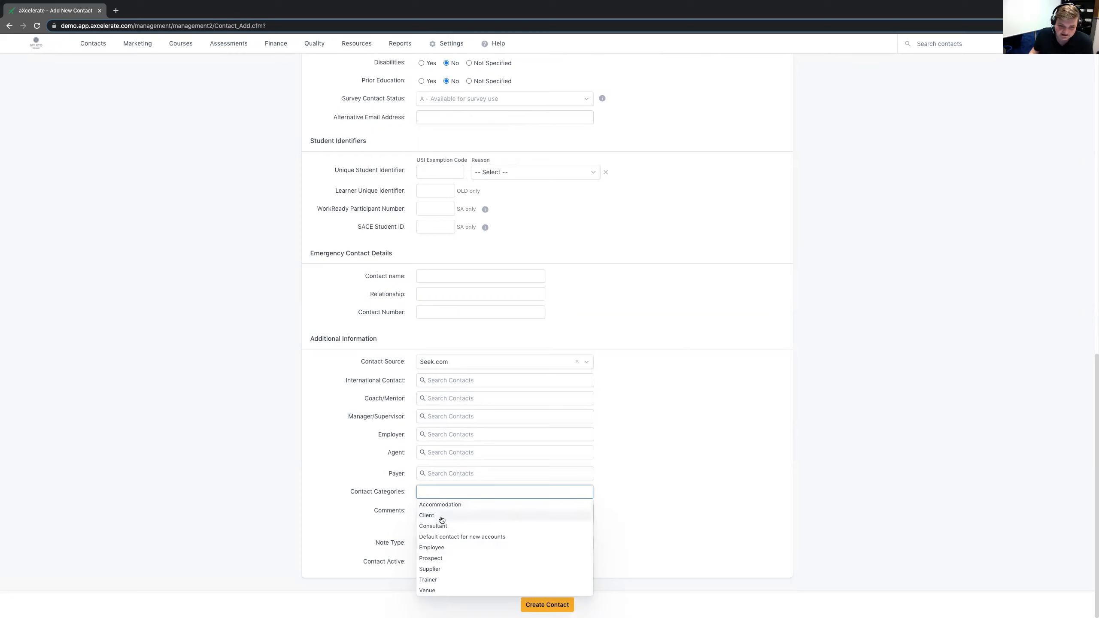
pyautogui.click(438, 548)
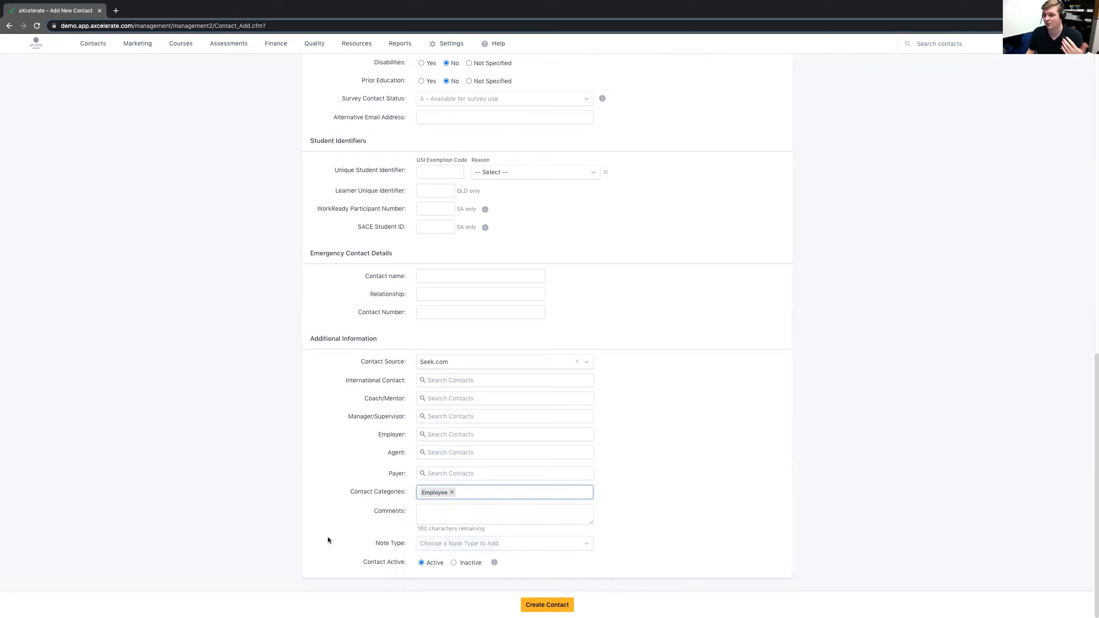
pyautogui.click(472, 493)
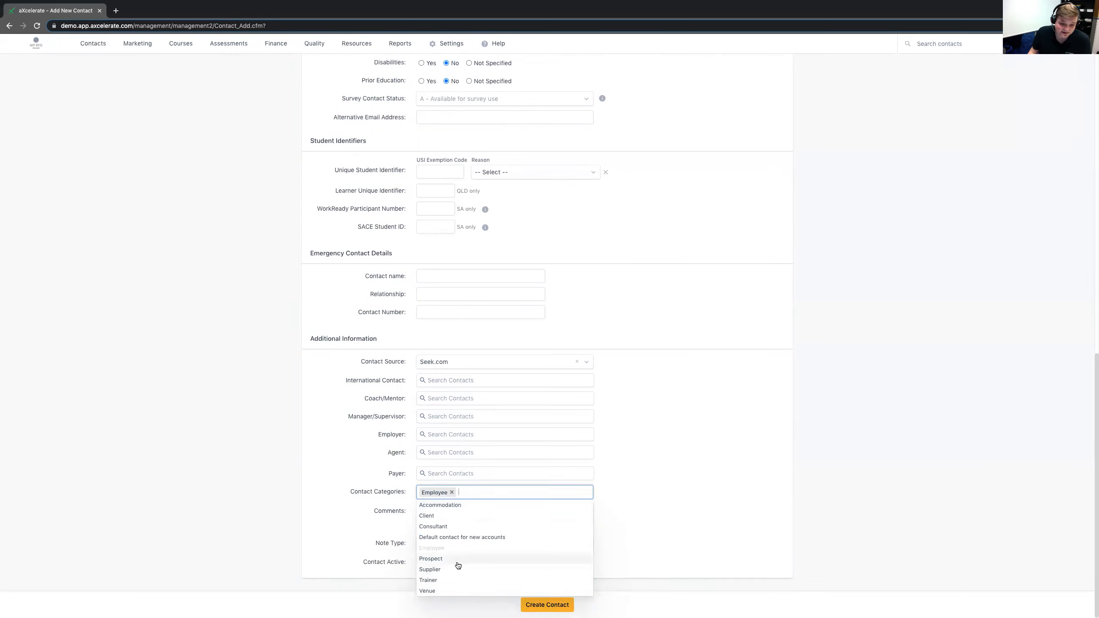
pyautogui.click(448, 581)
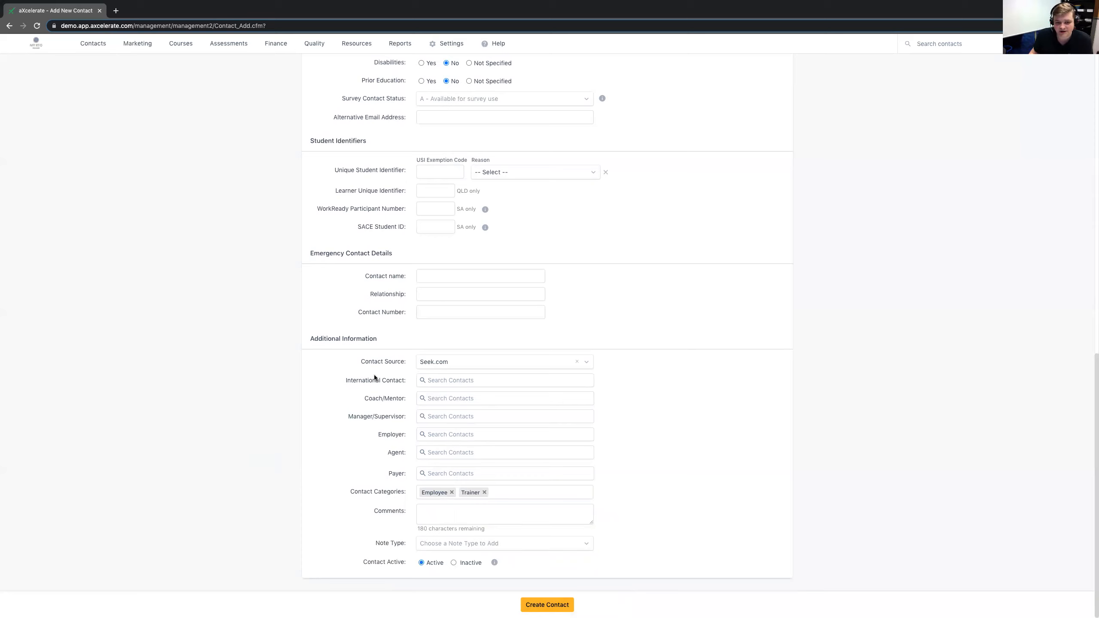
pyautogui.scroll(1, 385, 380)
pyautogui.scroll(-2, 381, 392)
pyautogui.click(450, 44)
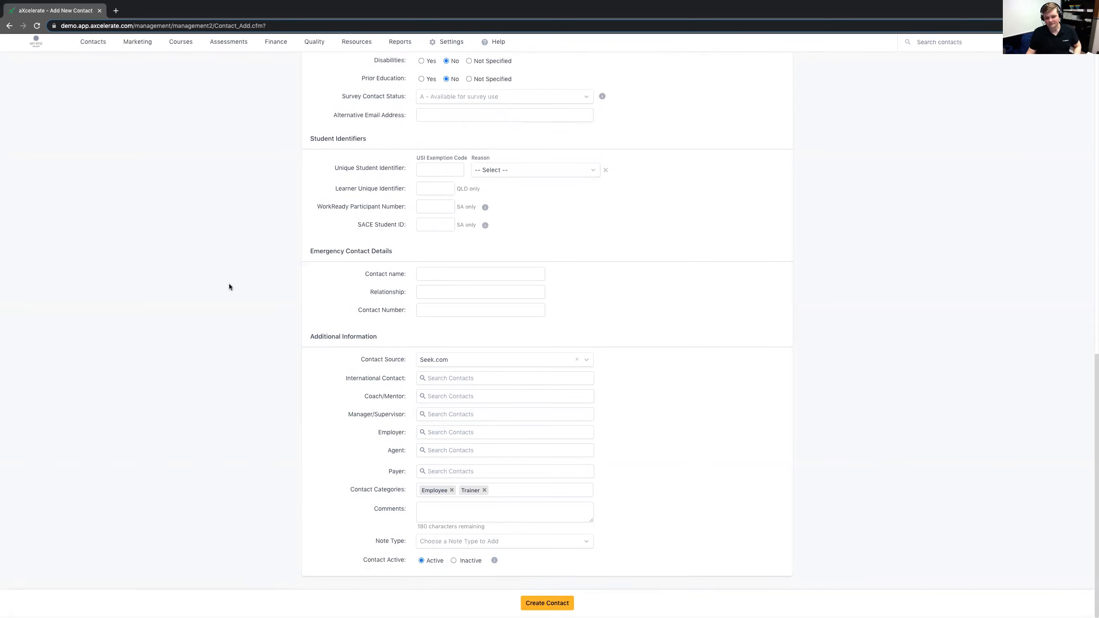
# - Enter a comment in the additional information stating that the contact is a Trainer
pyautogui.moveTo(380, 512); pyautogui.dragTo(411, 511)
pyautogui.click(432, 513)
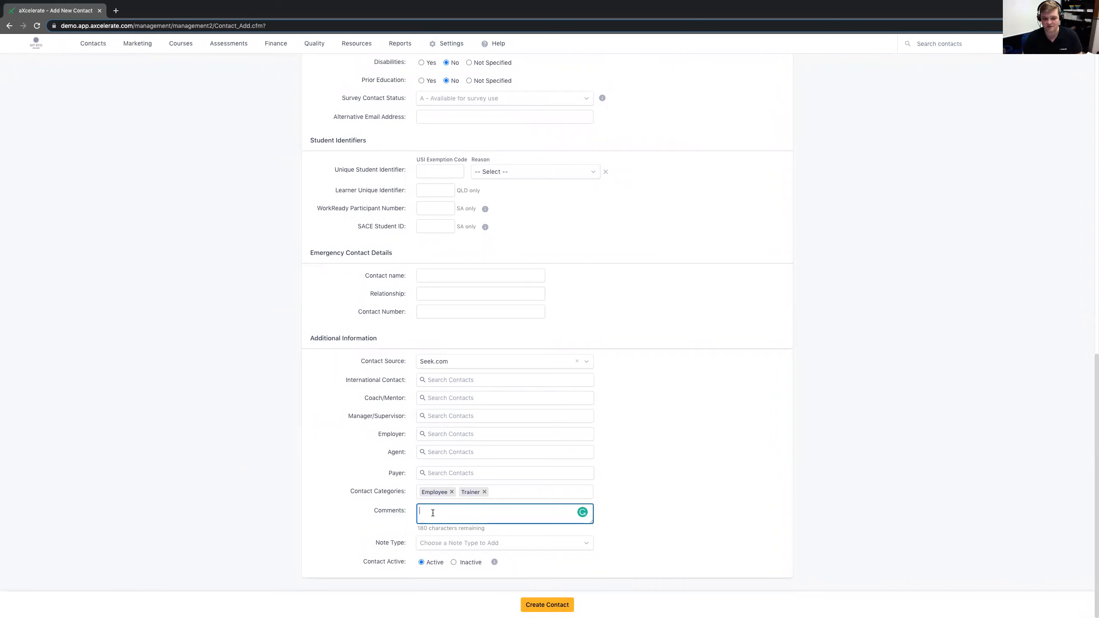
pyautogui.write('Tom is a Trainer.')
pyautogui.click(308, 538)
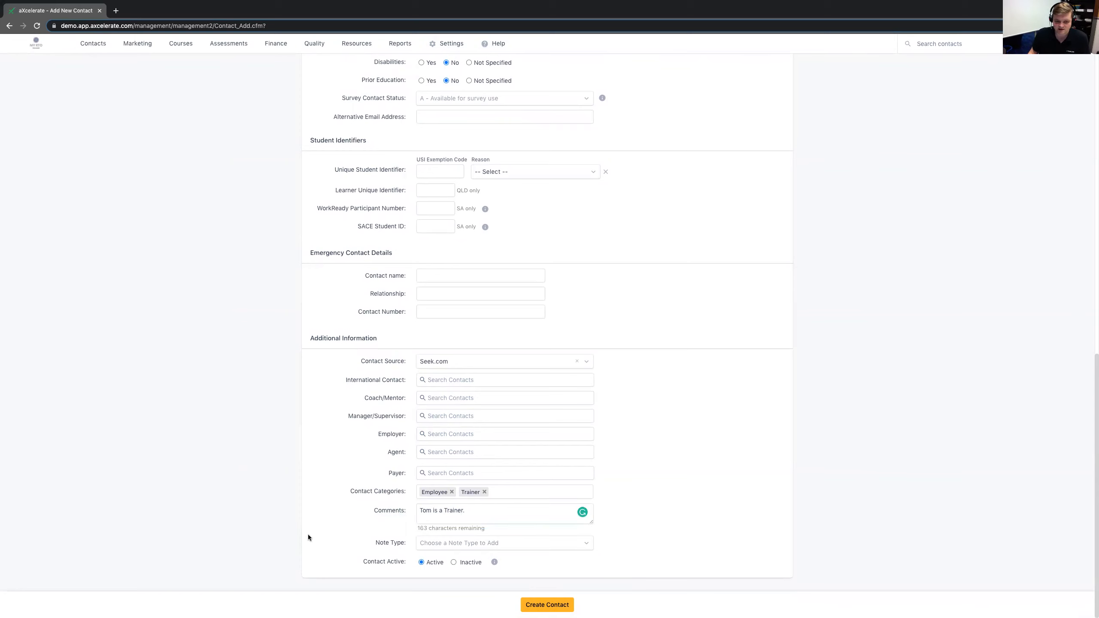
# - Look over the available note types in the additional information without choosing one
pyautogui.moveTo(374, 544); pyautogui.dragTo(408, 545)
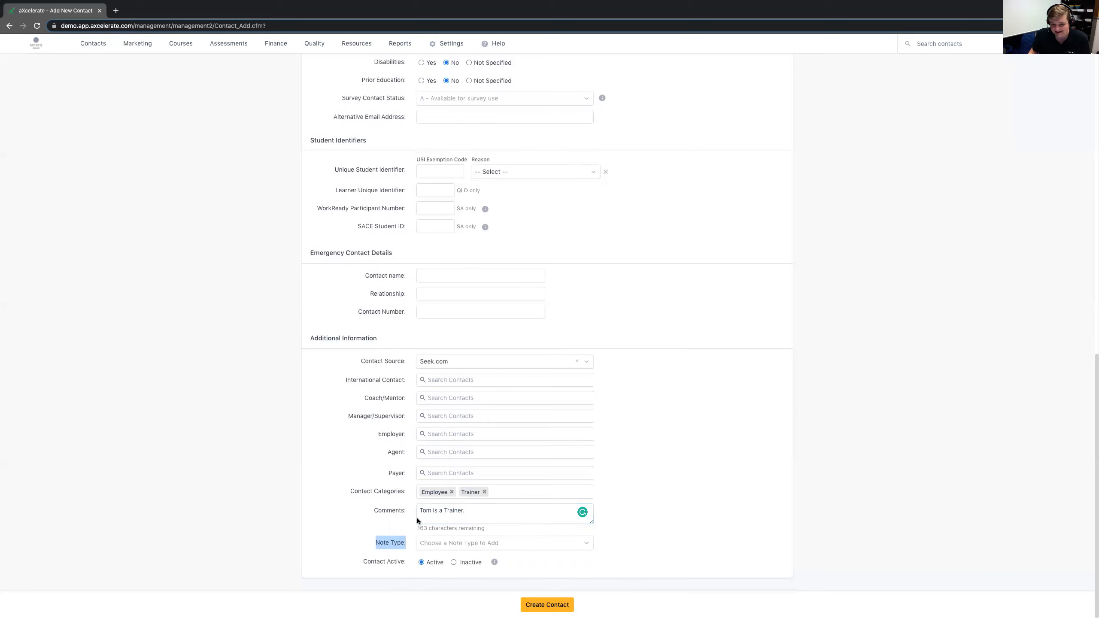
pyautogui.click(474, 544)
pyautogui.scroll(-1, 434, 535)
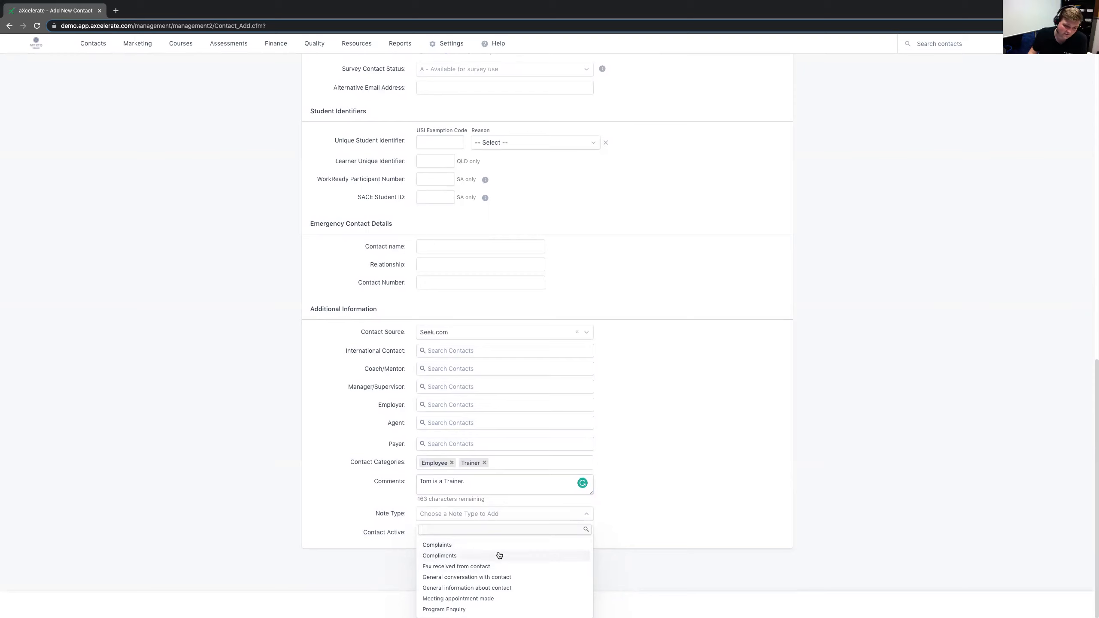
pyautogui.click(320, 473)
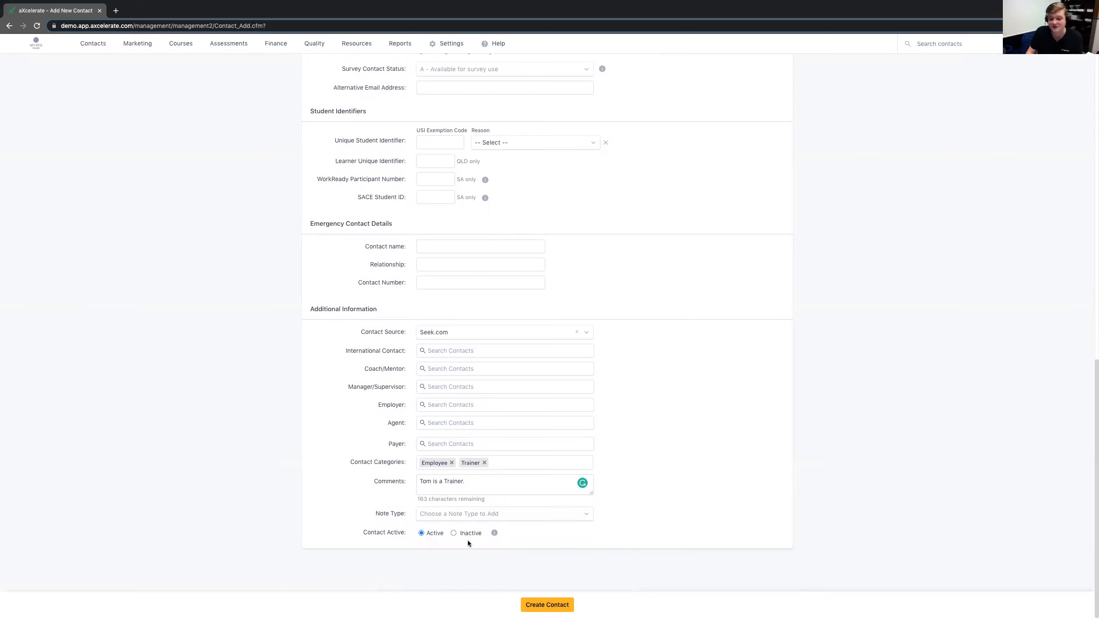
pyautogui.click(477, 514)
pyautogui.click(358, 572)
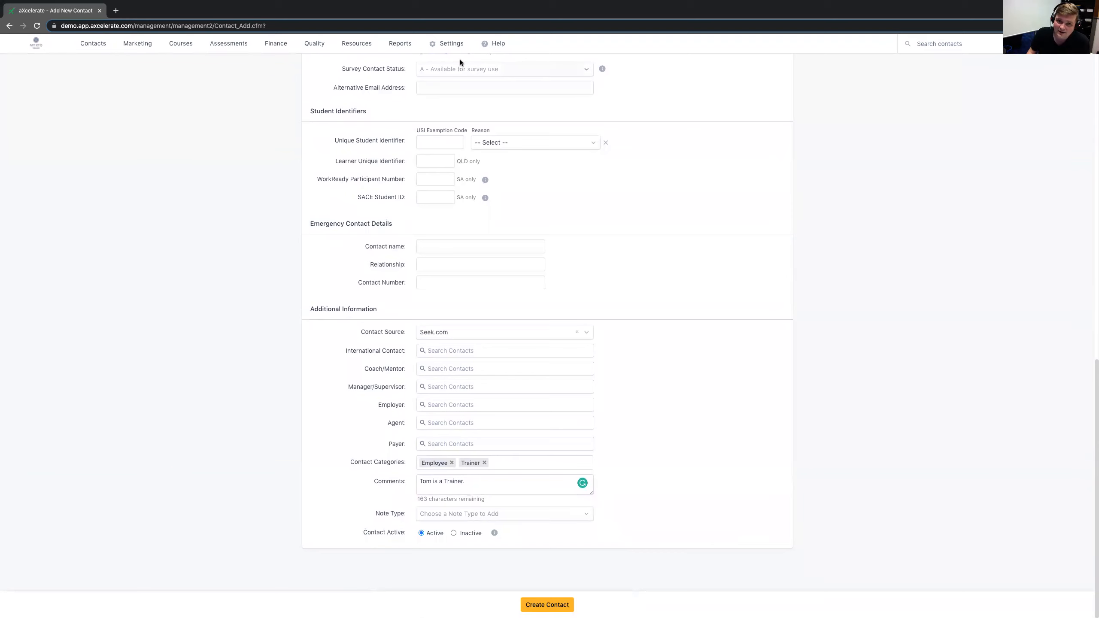
pyautogui.moveTo(457, 50)
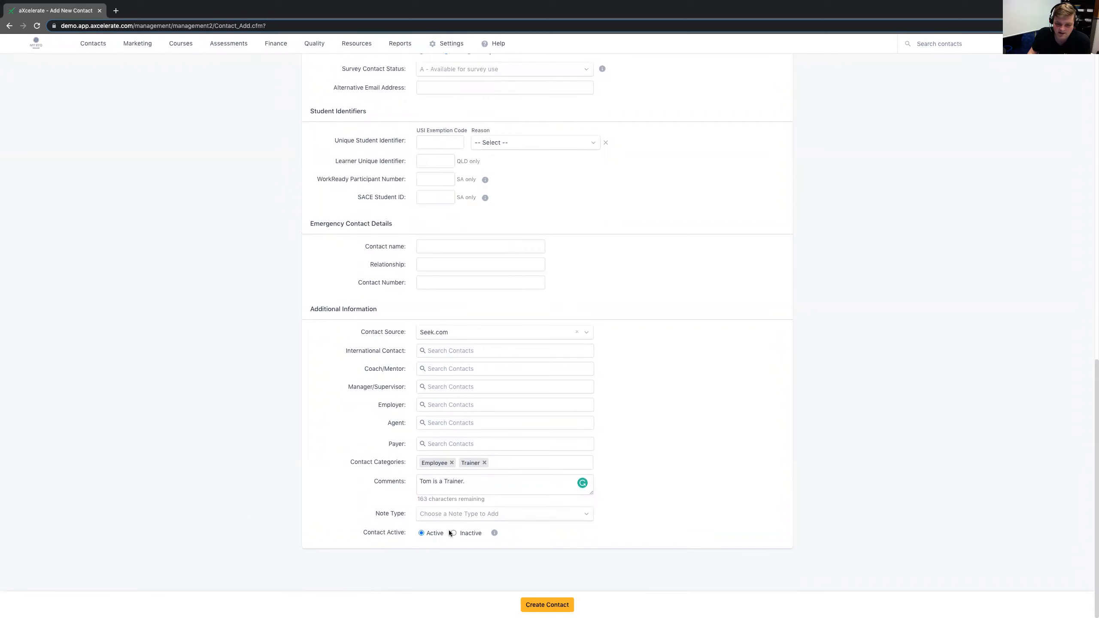
# - Create the contact and review the Important Information on its record
pyautogui.click(525, 603)
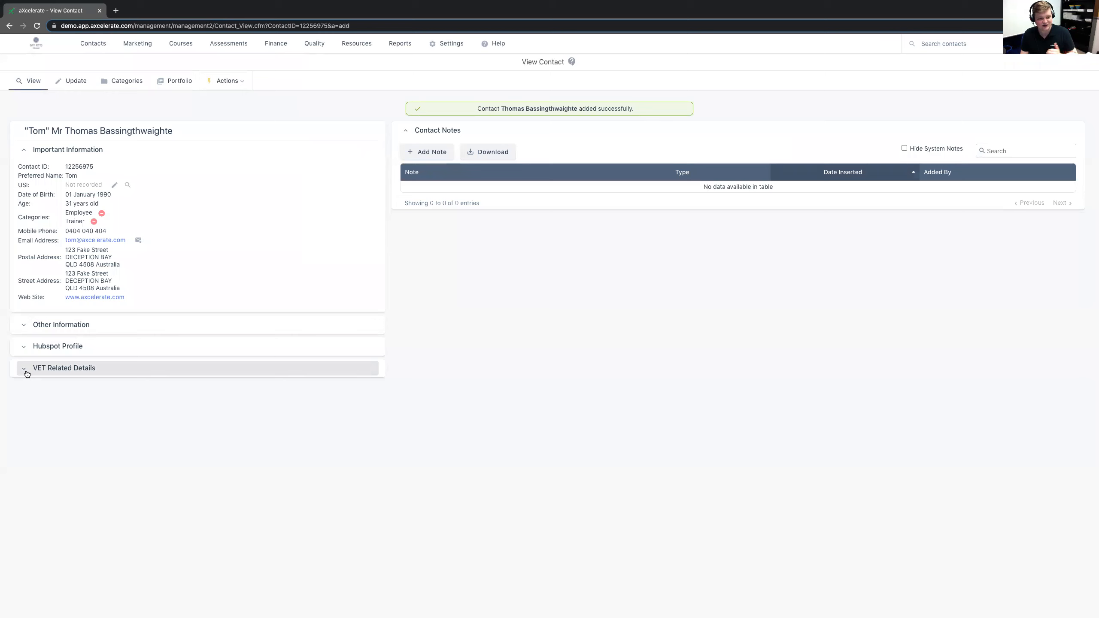
pyautogui.moveTo(30, 308); pyautogui.dragTo(10, 161)
pyautogui.click(253, 255)
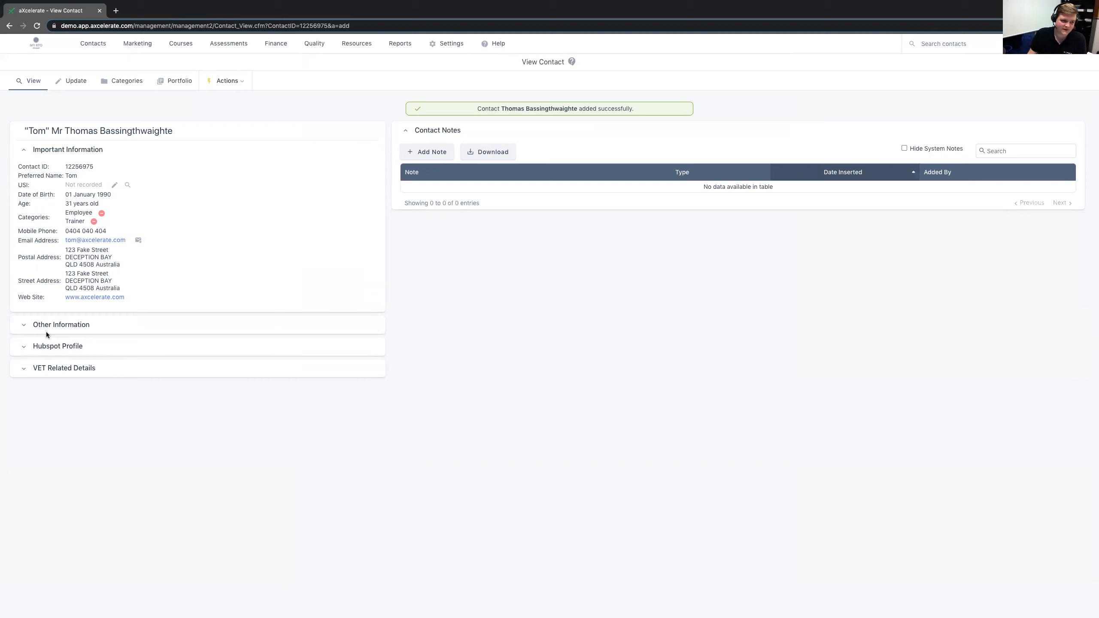
# - Expand the contact's Other Information and review the source, comments, creation date and updated-by details
pyautogui.click(29, 325)
pyautogui.moveTo(59, 342); pyautogui.dragTo(96, 351)
pyautogui.click(63, 350)
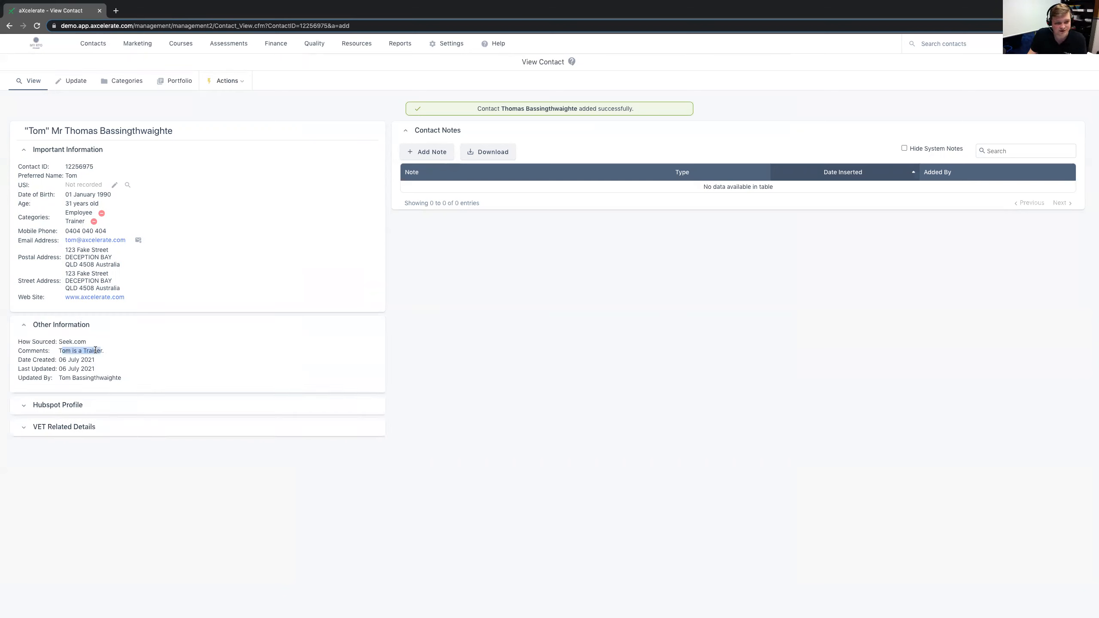
pyautogui.click(132, 370)
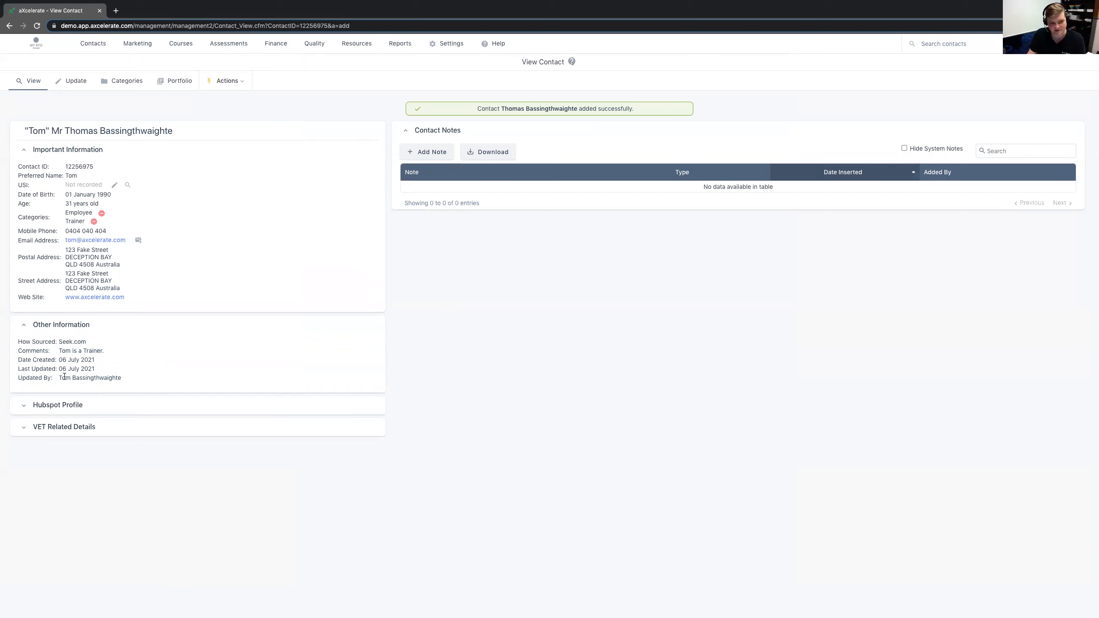
pyautogui.moveTo(17, 380); pyautogui.dragTo(115, 376)
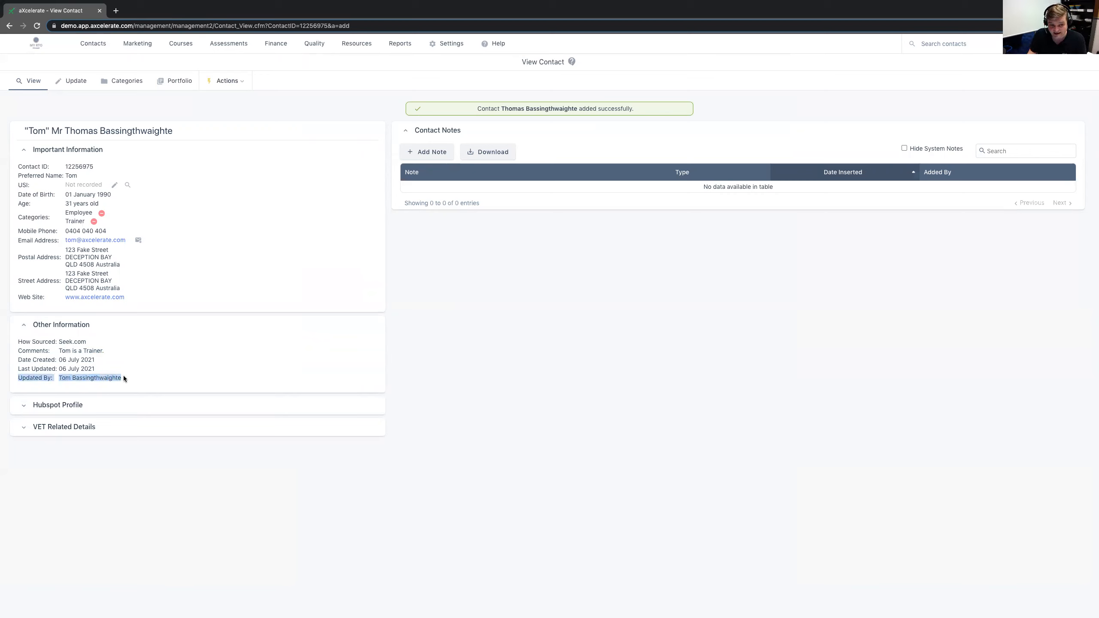
pyautogui.moveTo(18, 361); pyautogui.dragTo(108, 365)
pyautogui.click(109, 360)
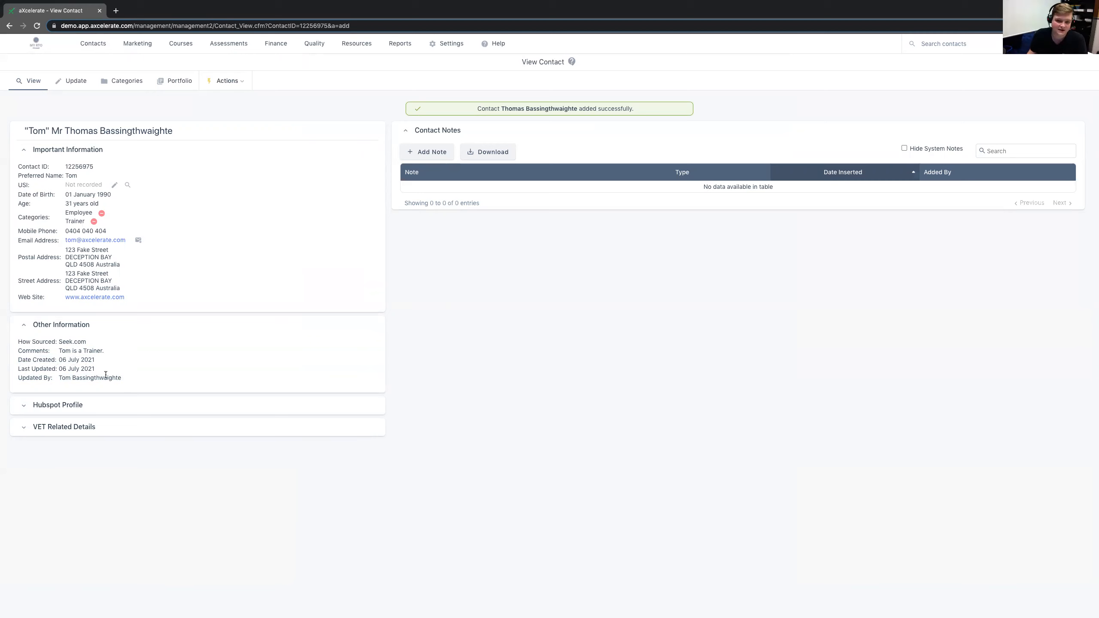
# - Expand the contact's VET Related Details and review the recorded values
pyautogui.click(62, 427)
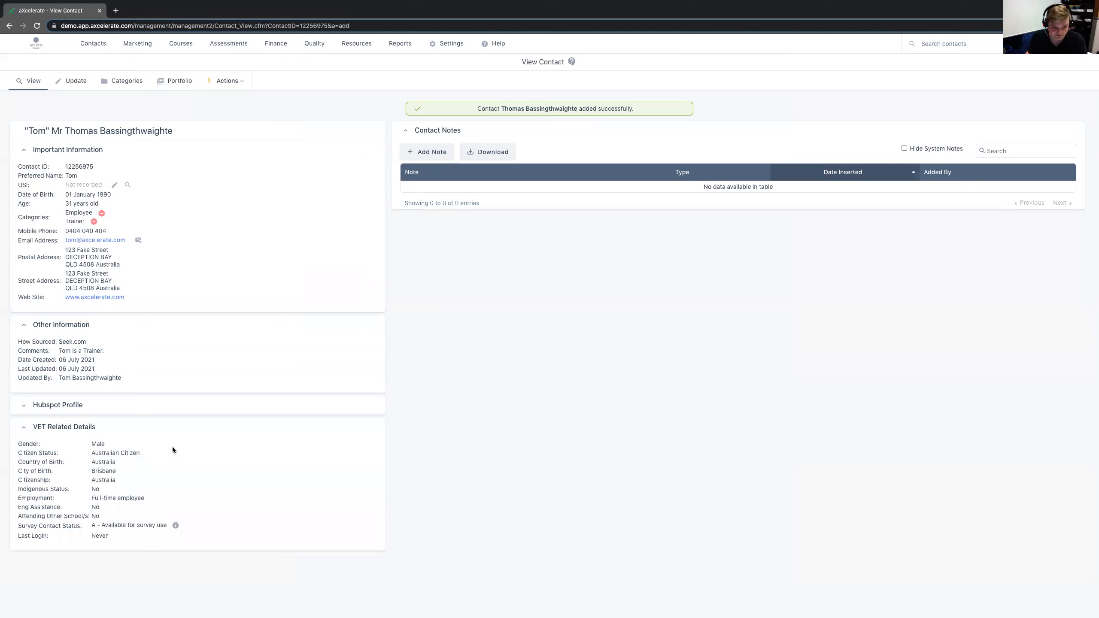
pyautogui.moveTo(111, 541); pyautogui.dragTo(16, 446)
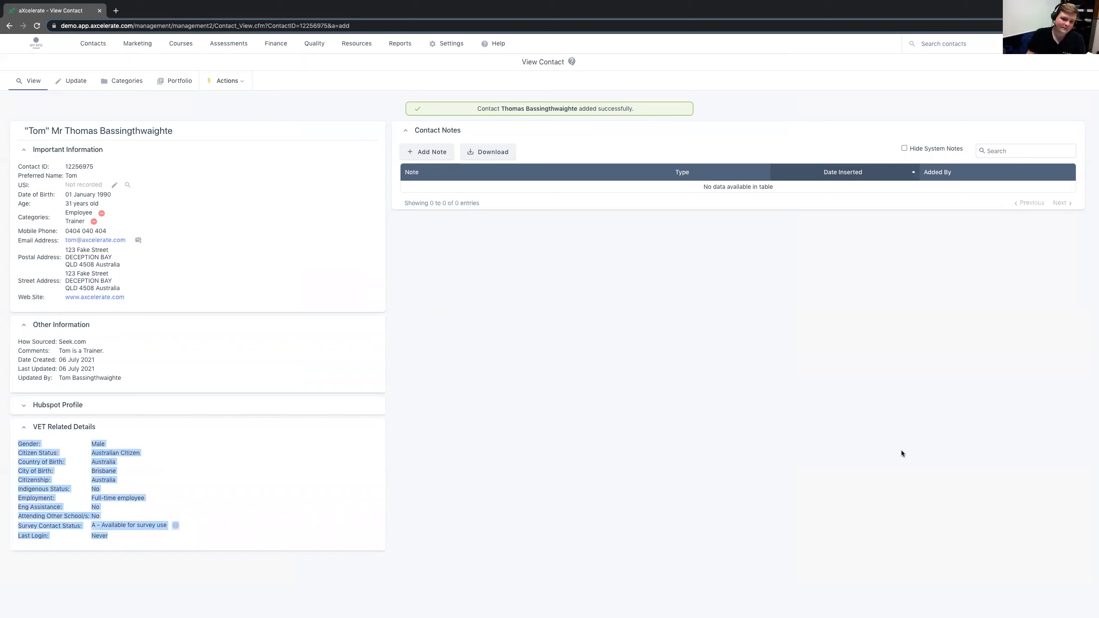
pyautogui.click(745, 435)
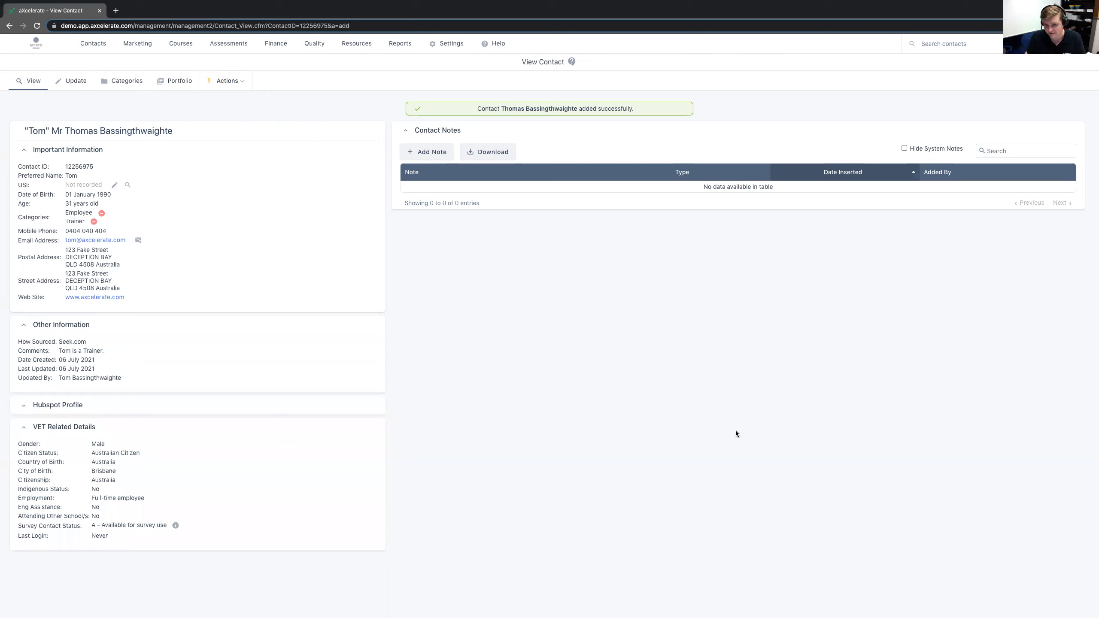
# - Open the contact for updating and show its VET related fields
pyautogui.click(65, 84)
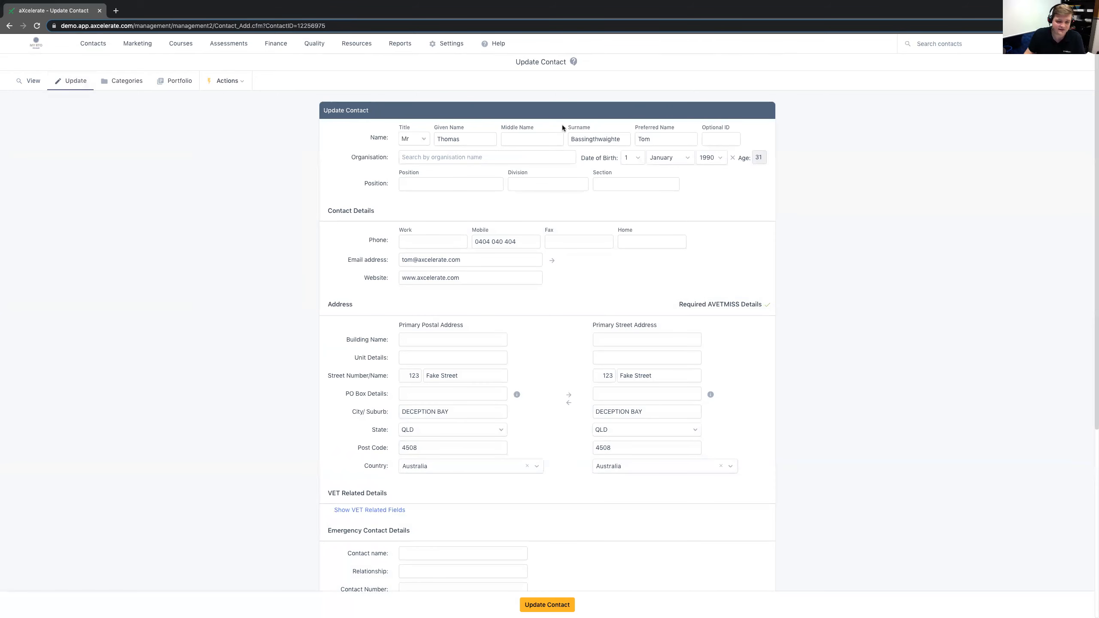
pyautogui.scroll(-2, 606, 187)
pyautogui.scroll(-5, 630, 215)
pyautogui.click(391, 323)
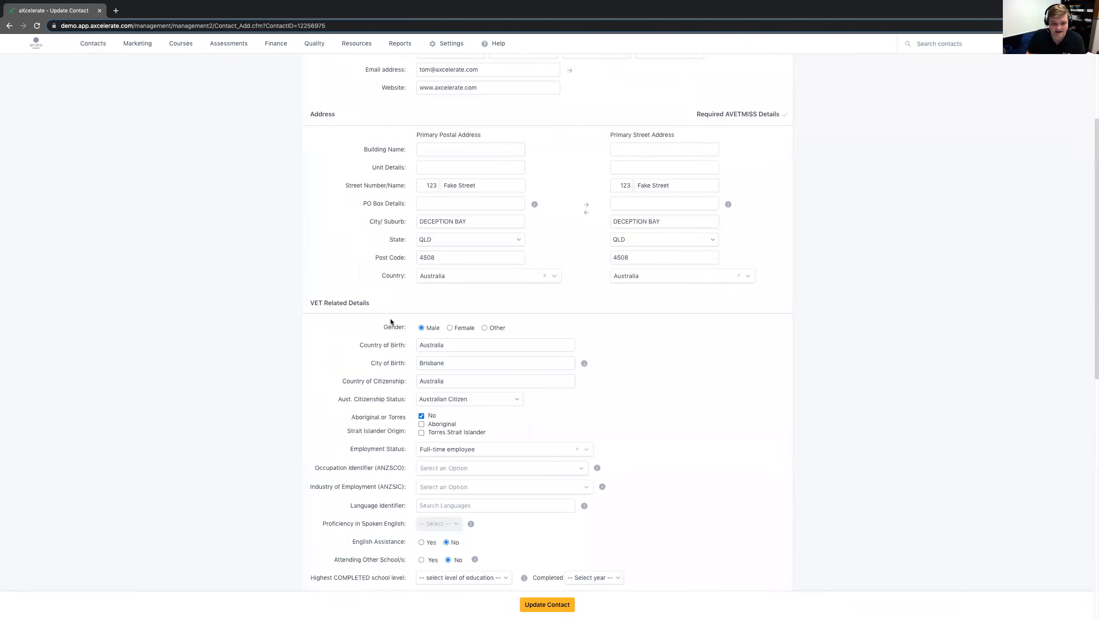
pyautogui.scroll(-2, 391, 321)
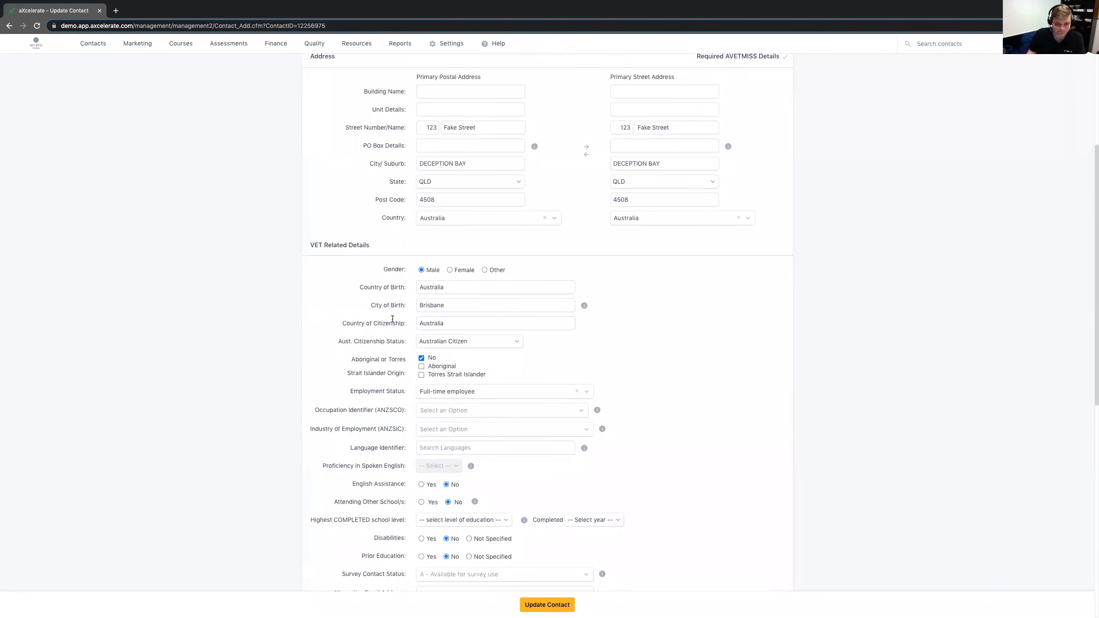
pyautogui.scroll(7, 392, 319)
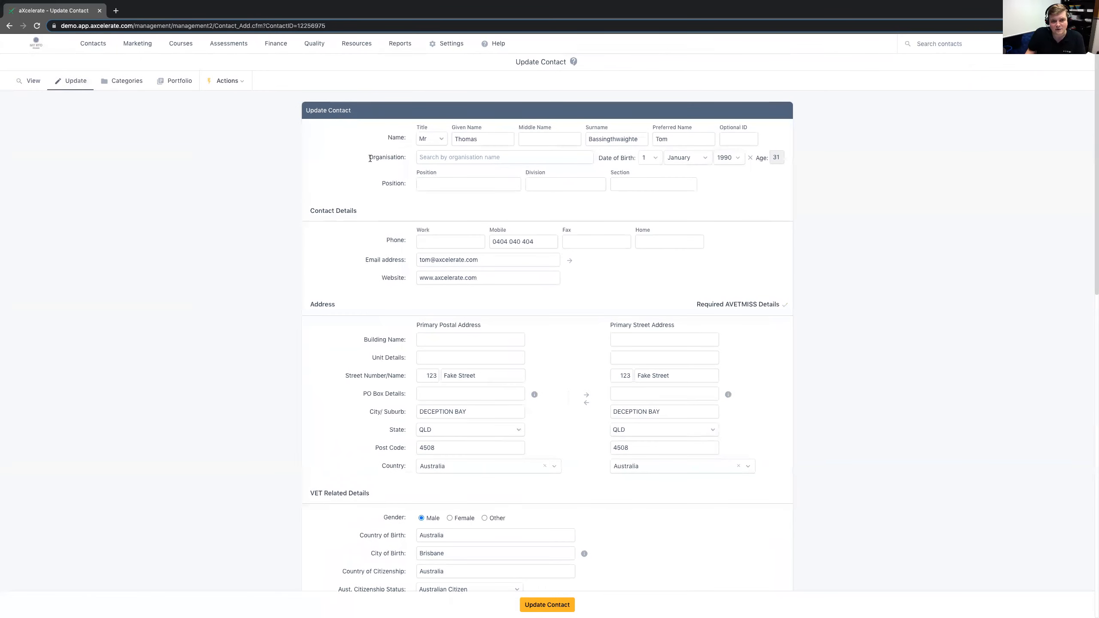
# - Open the Organisations list in a separate browser tab, search it for axcelerate, and return to the contact's update form
pyautogui.moveTo(370, 159); pyautogui.dragTo(410, 161)
pyautogui.click(411, 161)
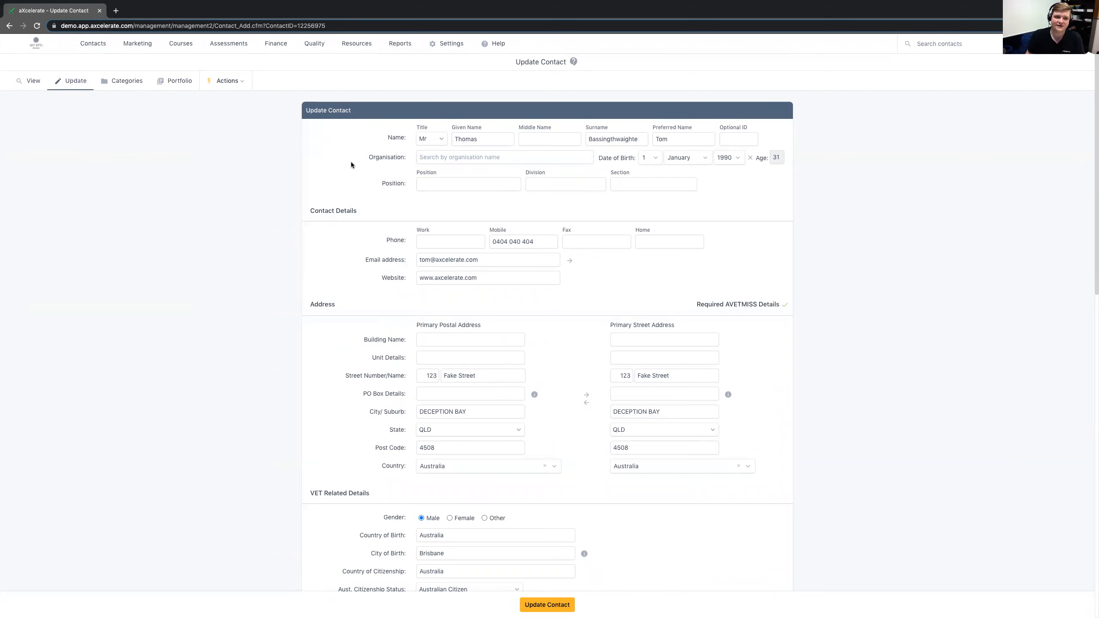
pyautogui.moveTo(100, 50)
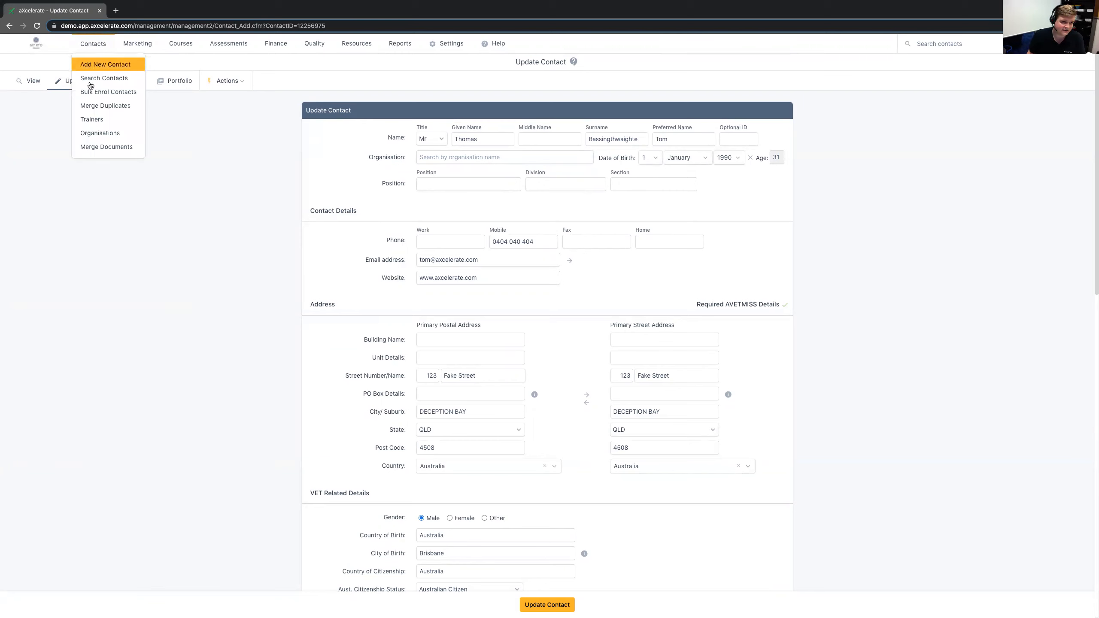
pyautogui.rightClick(96, 137)
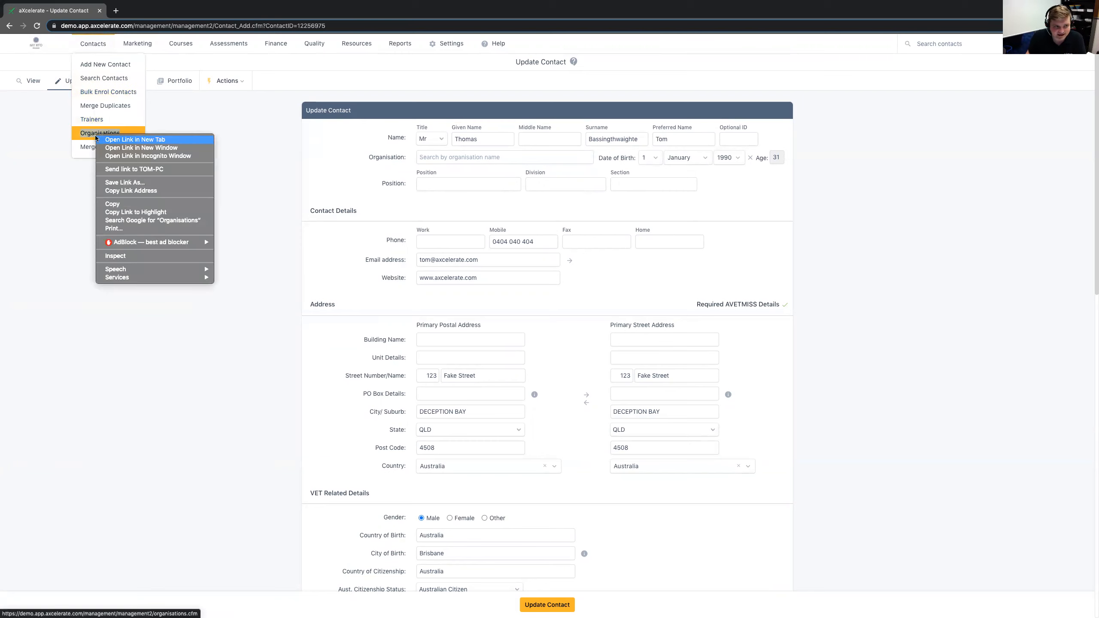
pyautogui.click(135, 140)
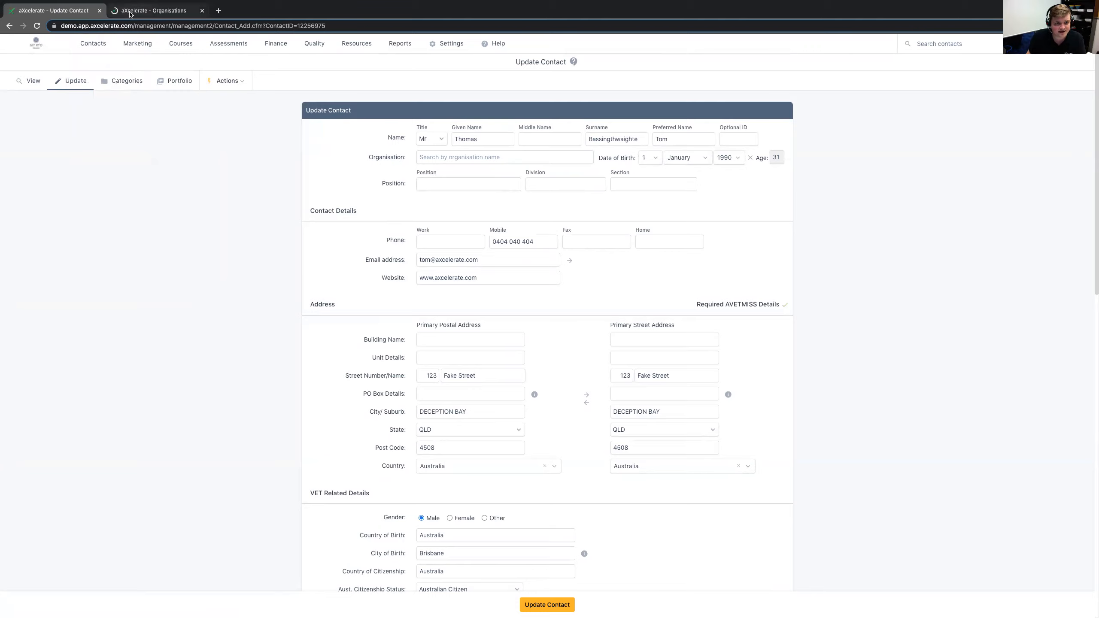
pyautogui.click(152, 11)
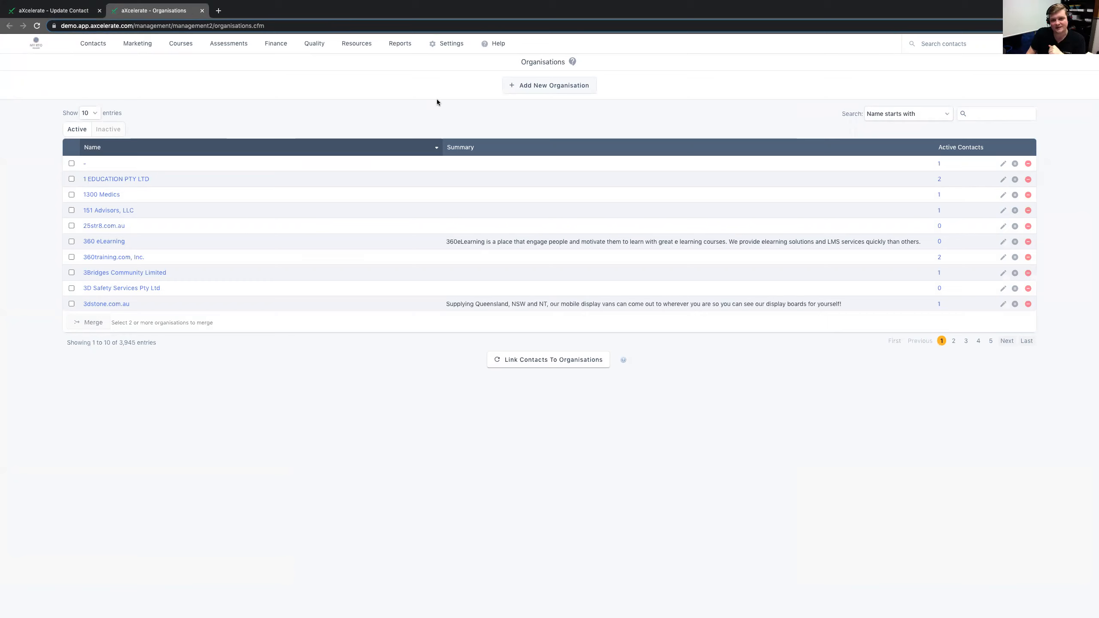
pyautogui.click(995, 114)
pyautogui.write('axcelerate')
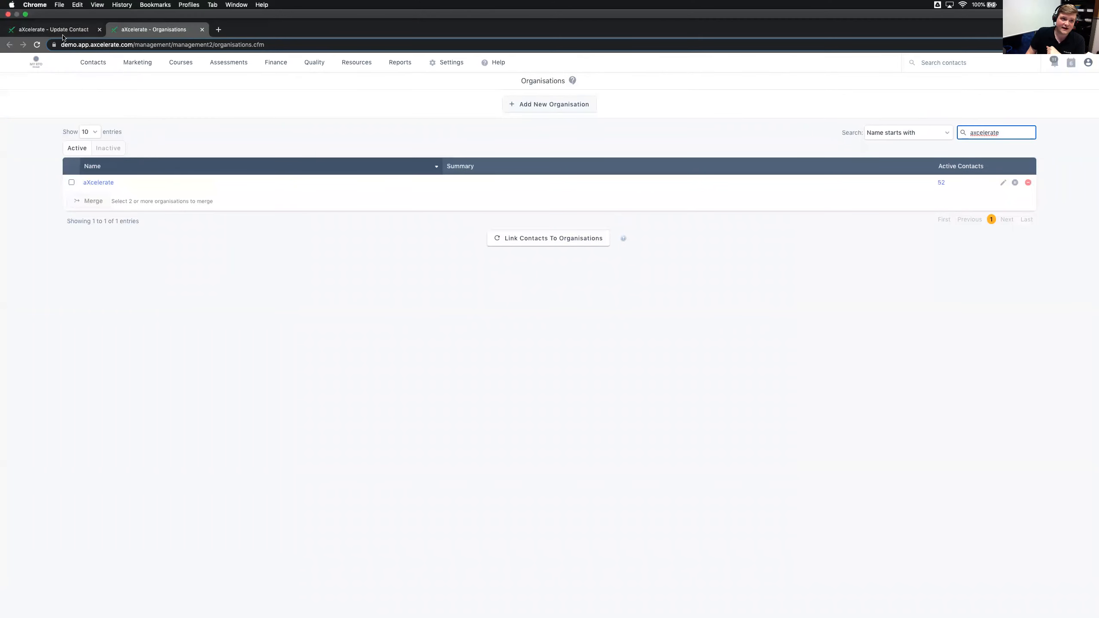
pyautogui.click(64, 30)
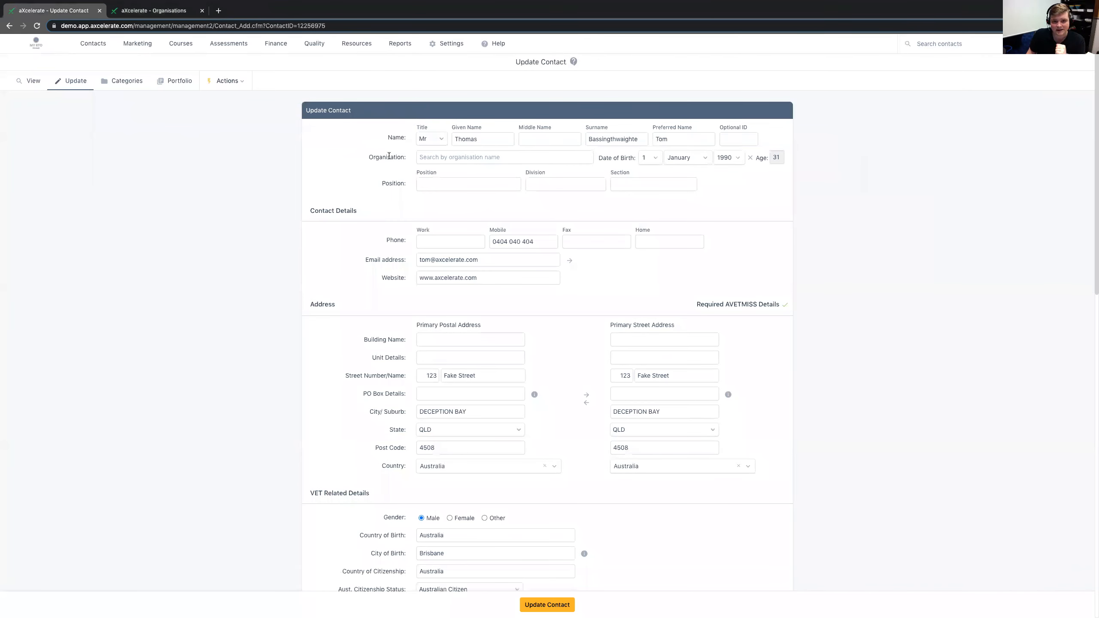
# - Try looking up aXcelerate and Hungry Jacks as the contact's organisation, clearing the field after each
pyautogui.click(421, 157)
pyautogui.write('arning / aXcelerate')
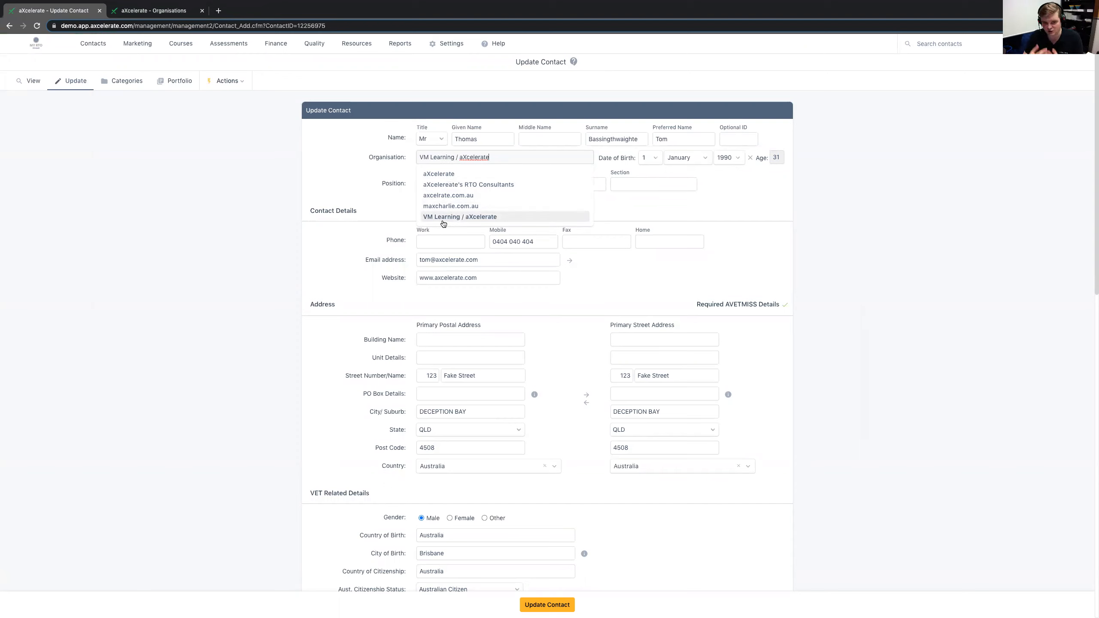
pyautogui.hotkey('ctrl', 'a')
pyautogui.press('BackSpace')
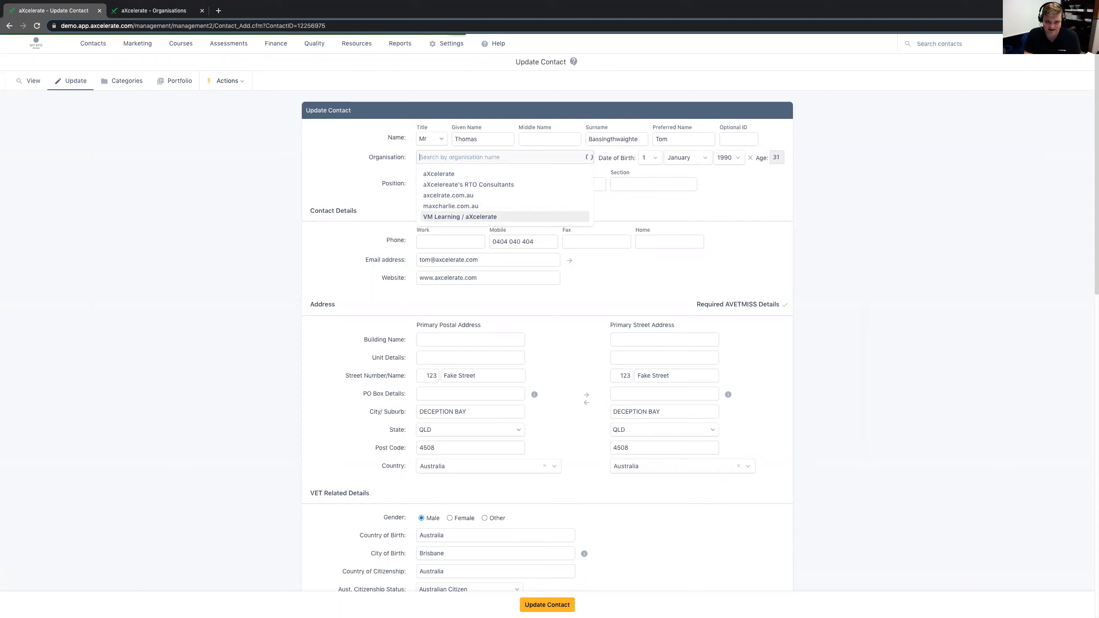
pyautogui.write('Hungry Jacks')
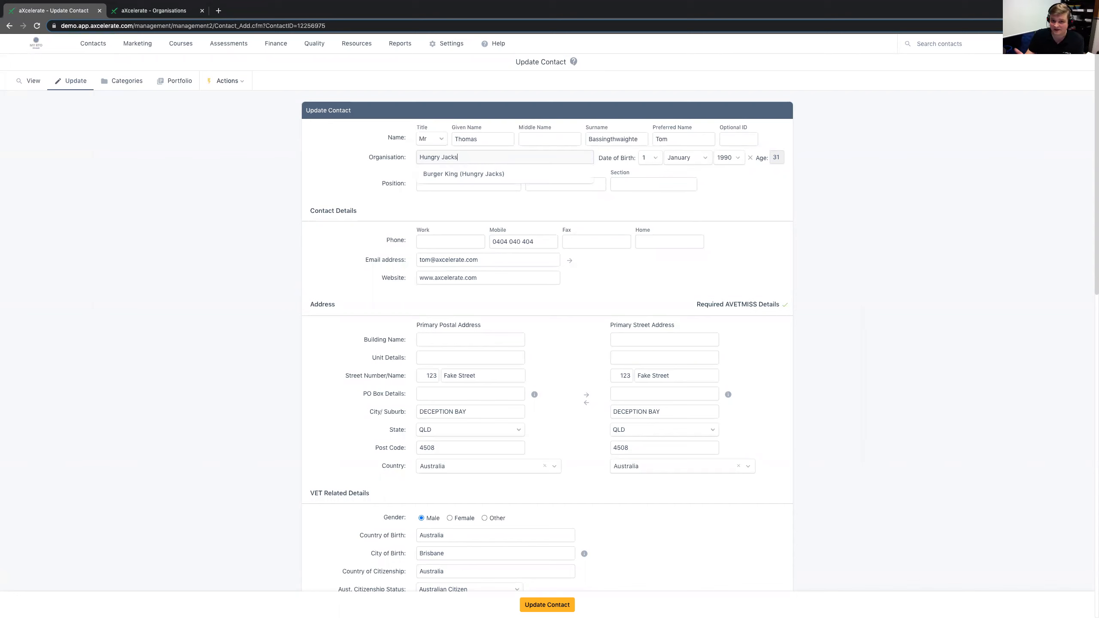
pyautogui.hotkey('ctrl', 'a')
pyautogui.press('BackSpace')
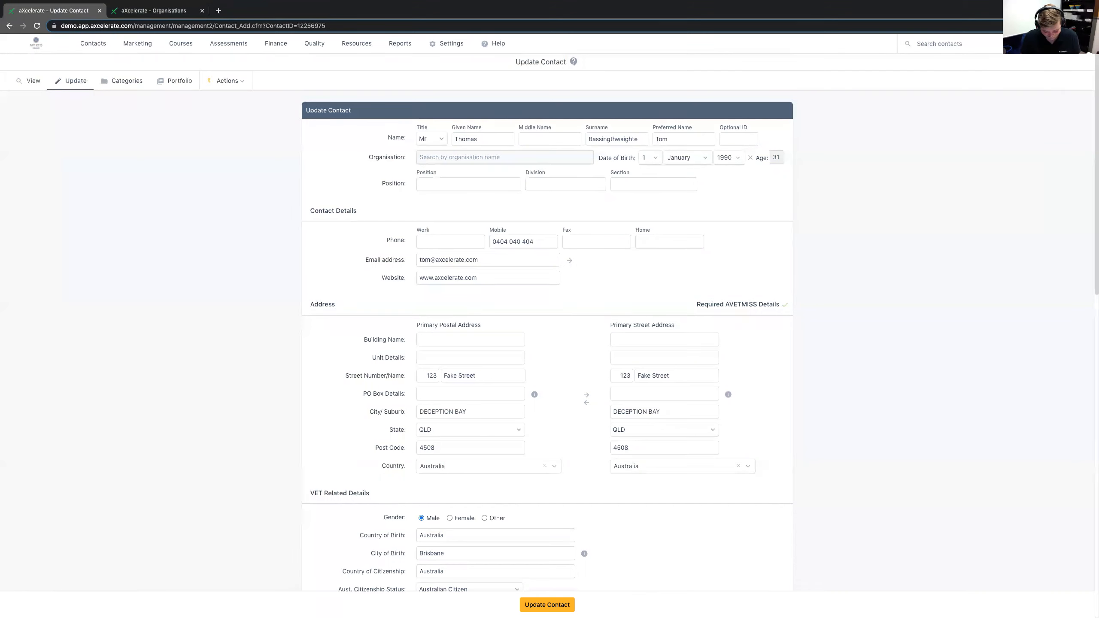
# - Enter Pillow Talk as the contact's organisation and look over the Key Contact, Employer and Payer options
pyautogui.write('Pillow Talk')
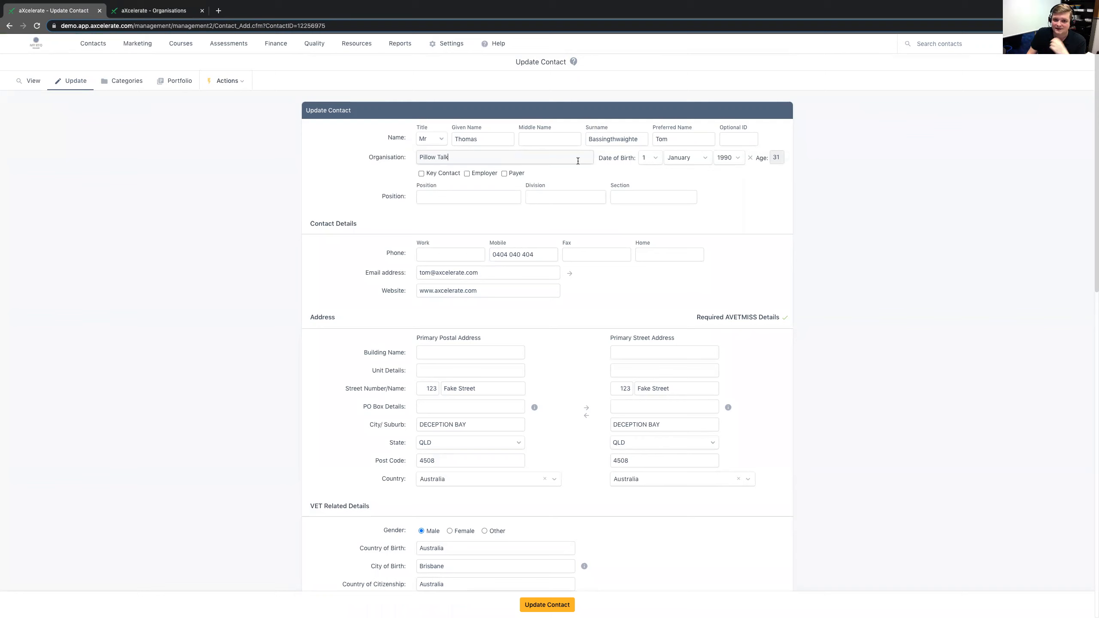
pyautogui.moveTo(523, 173); pyautogui.dragTo(426, 174)
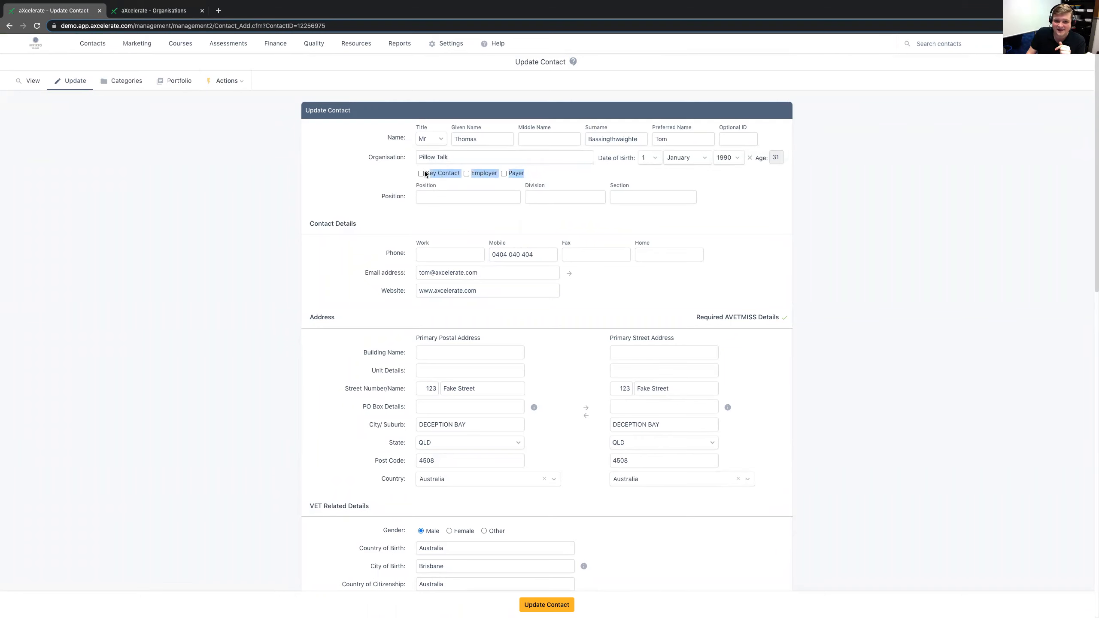
pyautogui.scroll(-1, 424, 174)
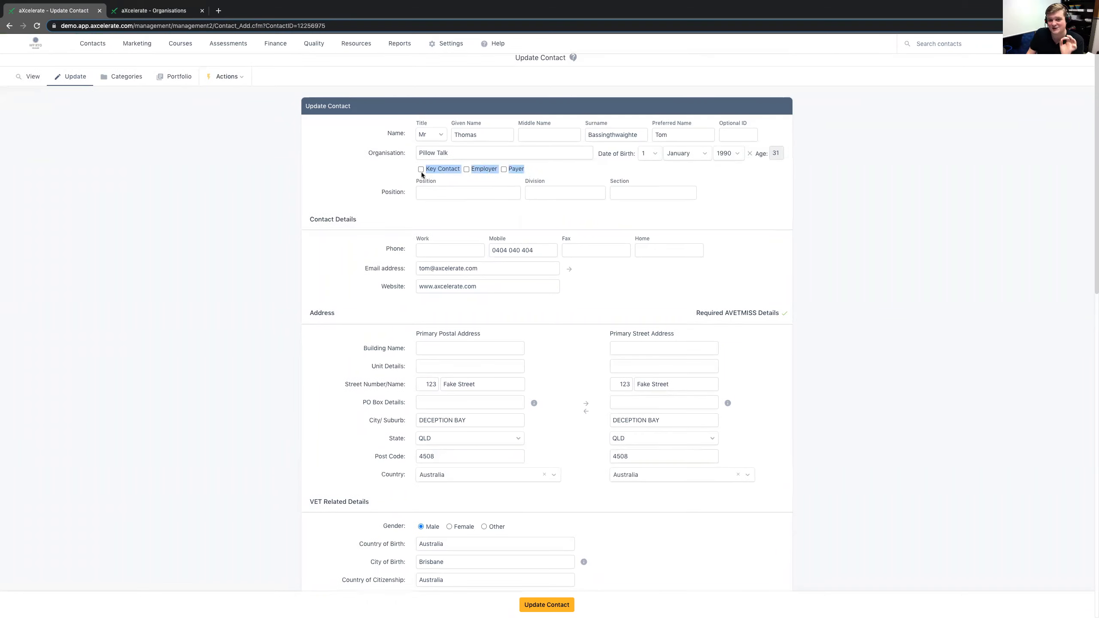
# - Mark the contact as Key Contact for Pillow Talk and save the contact update
pyautogui.click(396, 176)
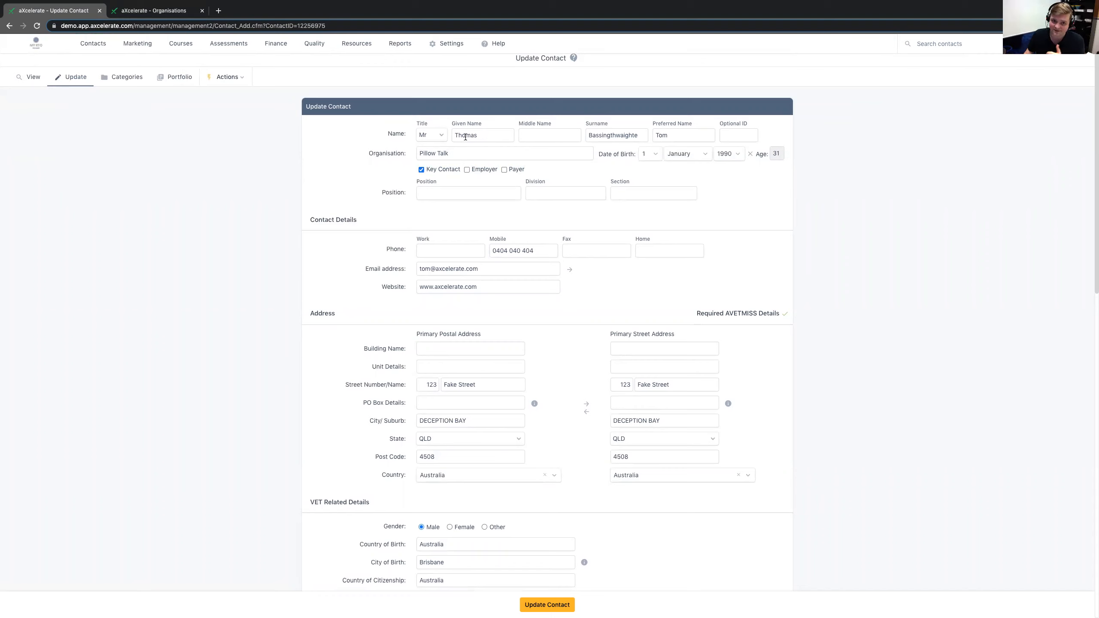
pyautogui.moveTo(456, 151); pyautogui.dragTo(416, 151)
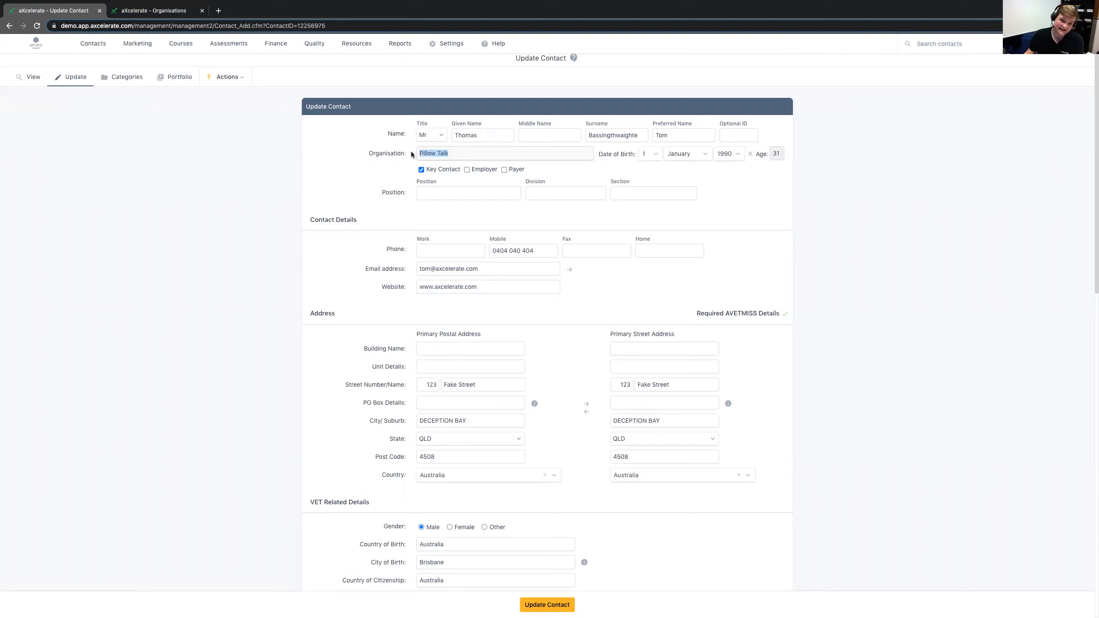
pyautogui.moveTo(479, 135); pyautogui.dragTo(432, 172)
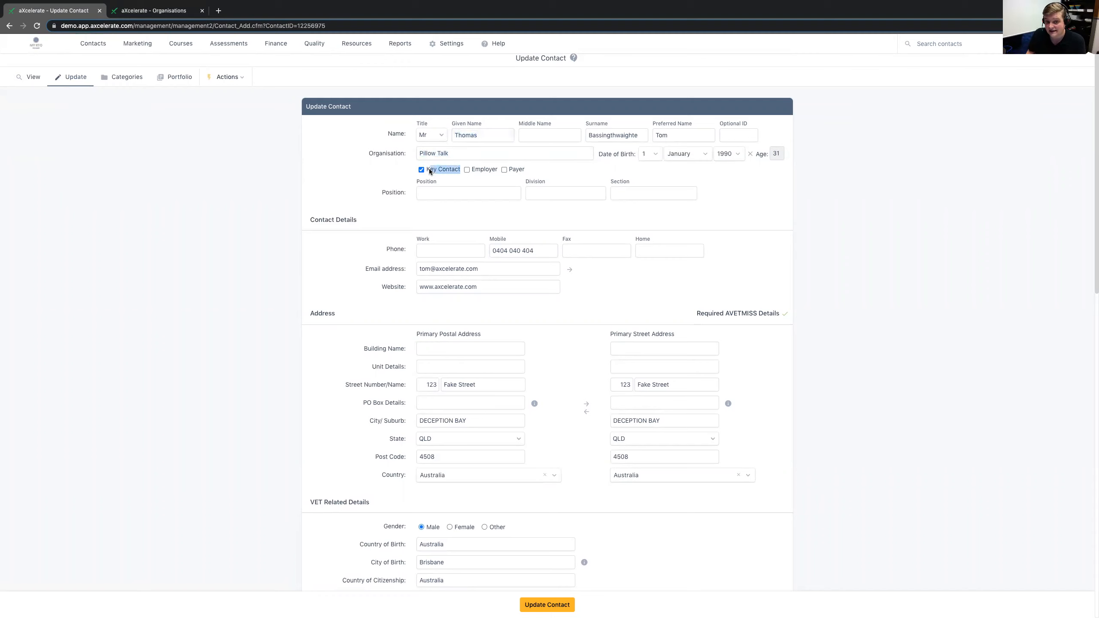
pyautogui.click(172, 171)
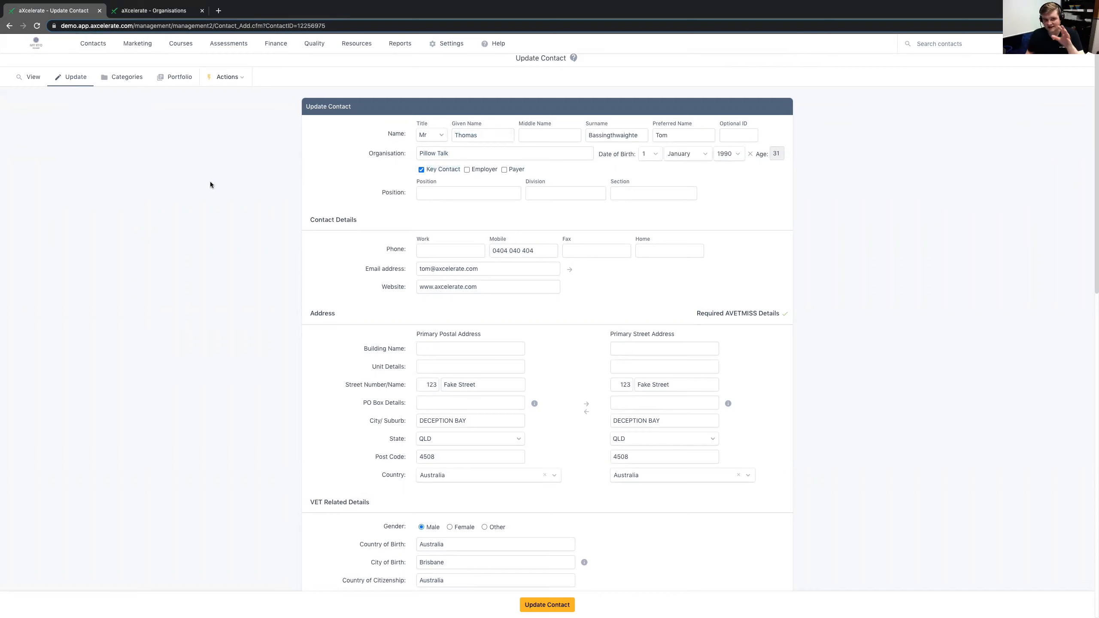
pyautogui.click(548, 605)
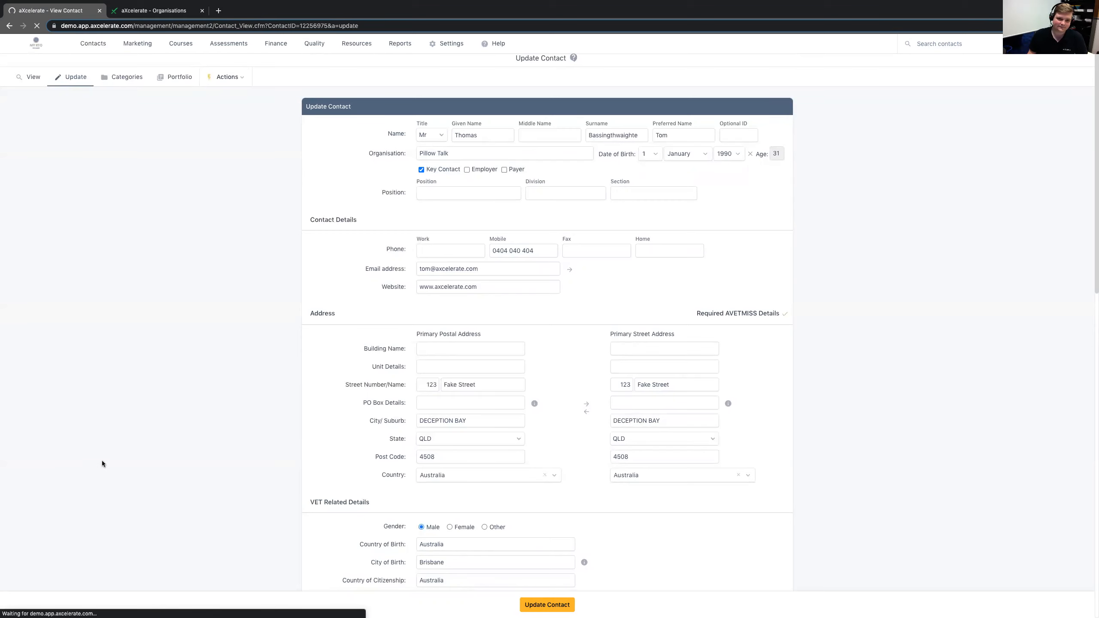
# - Check the Organisation entry on the contact's record and open the linked Pillow Talk organisation
pyautogui.moveTo(18, 185); pyautogui.dragTo(97, 185)
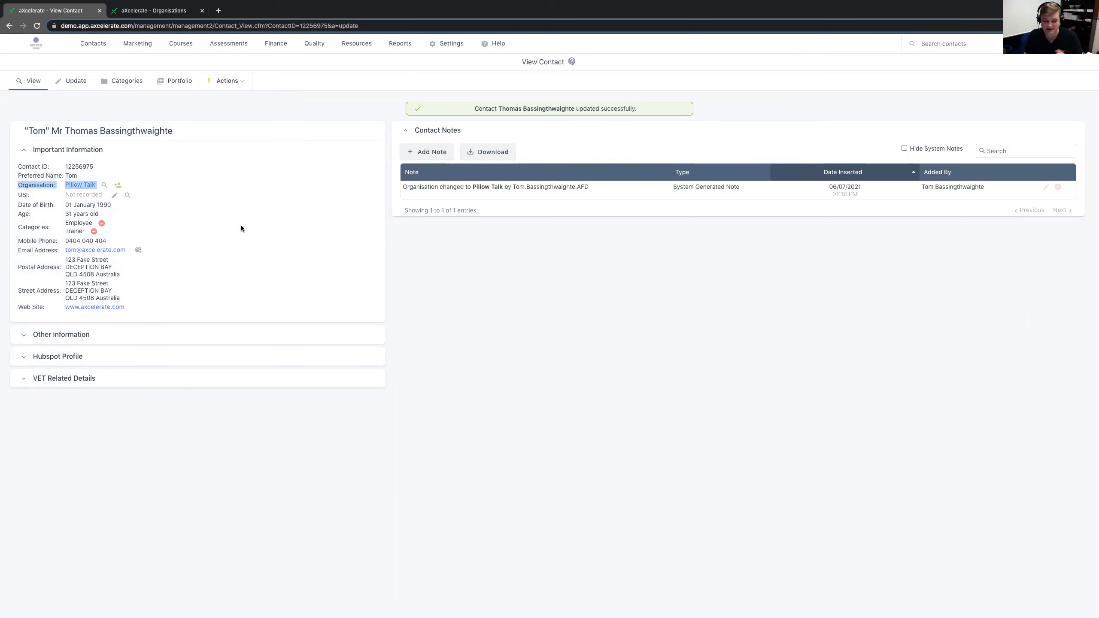
pyautogui.click(241, 226)
pyautogui.click(80, 188)
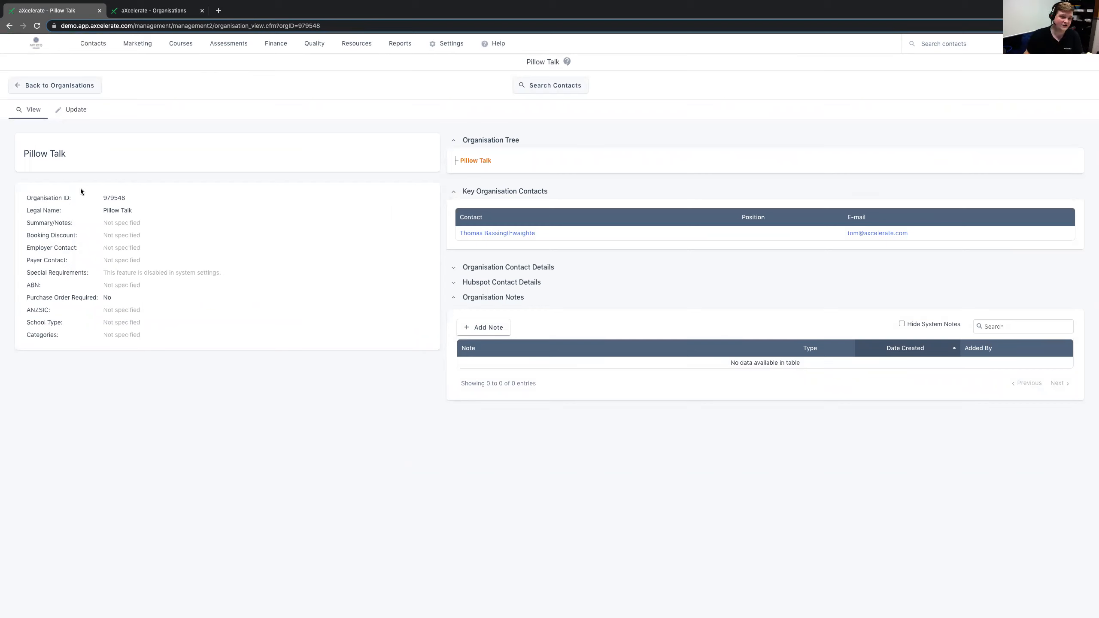
# - Search the Organisations list for pillow and open the Pillow Talk record
pyautogui.moveTo(93, 51)
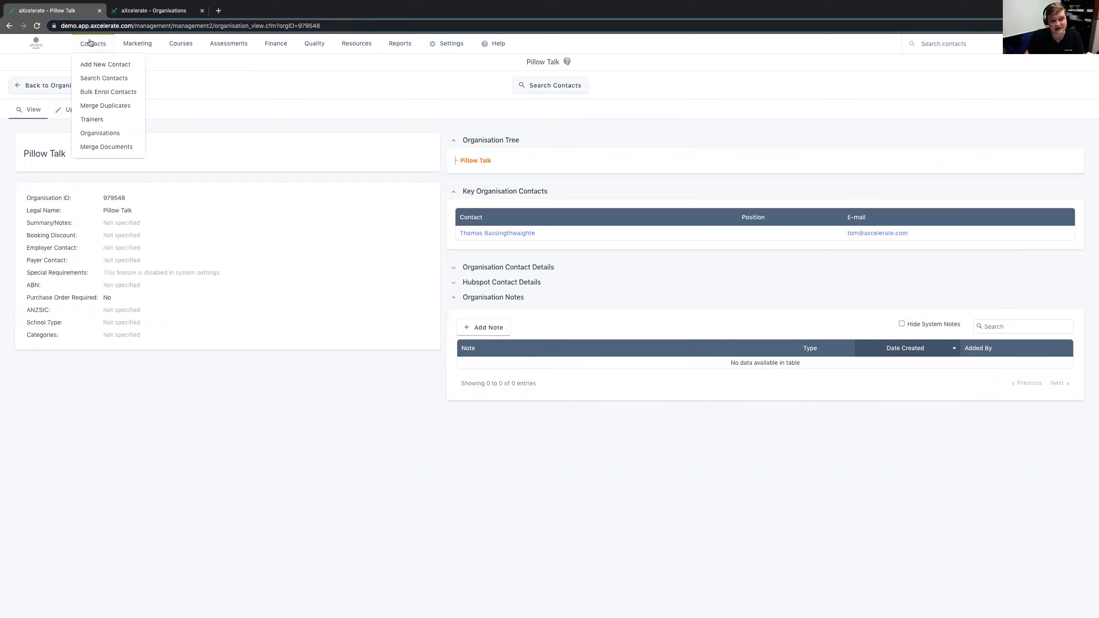
pyautogui.click(90, 134)
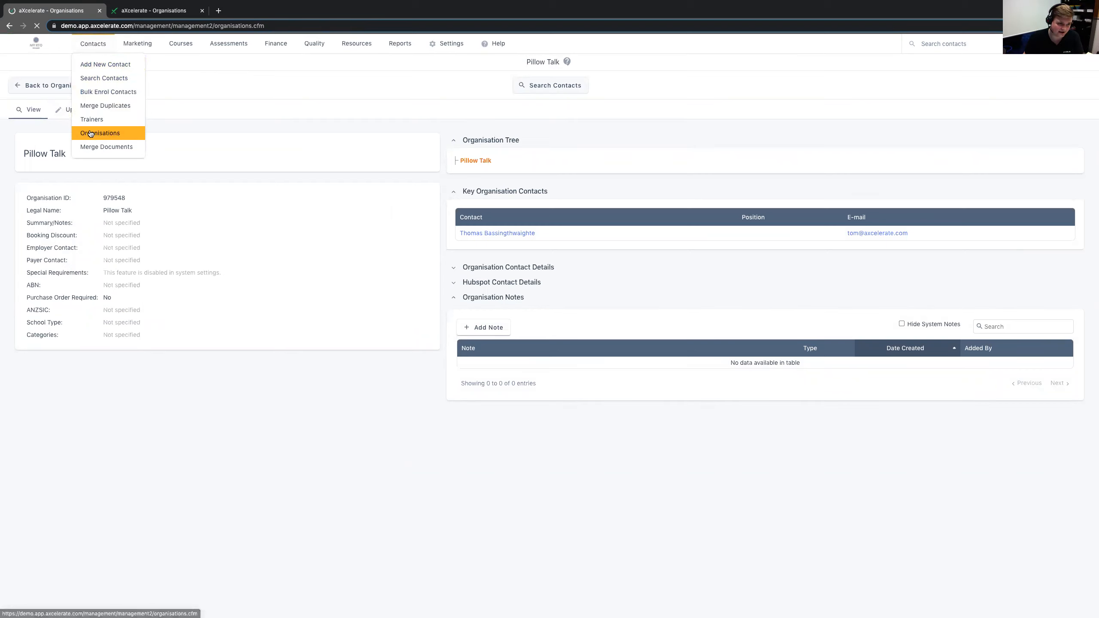
pyautogui.click(1002, 114)
pyautogui.write('pillow')
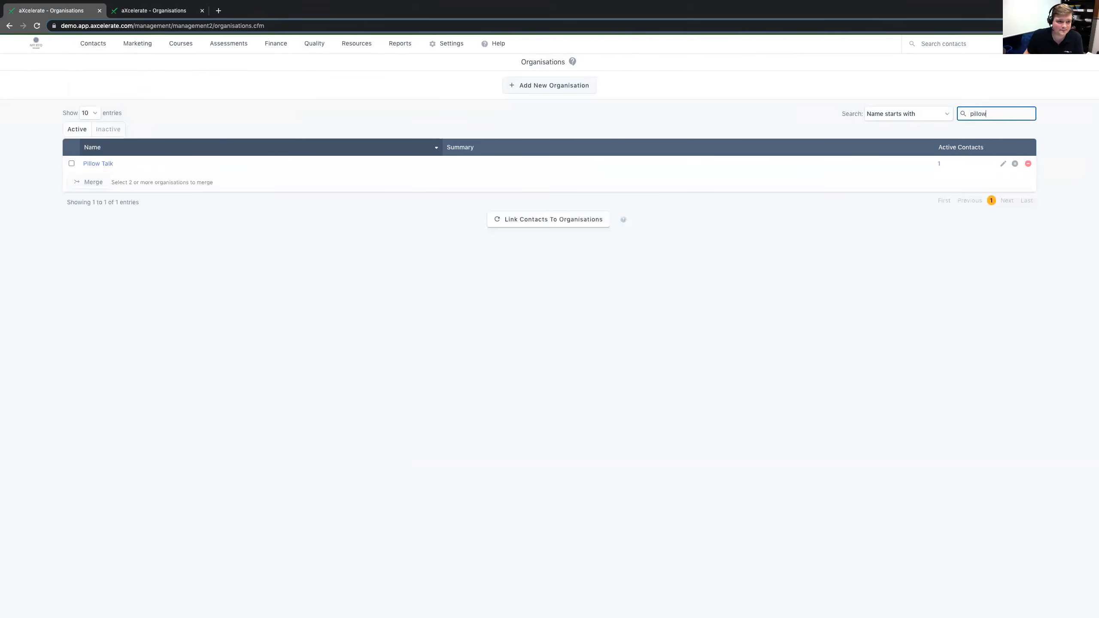
pyautogui.click(282, 132)
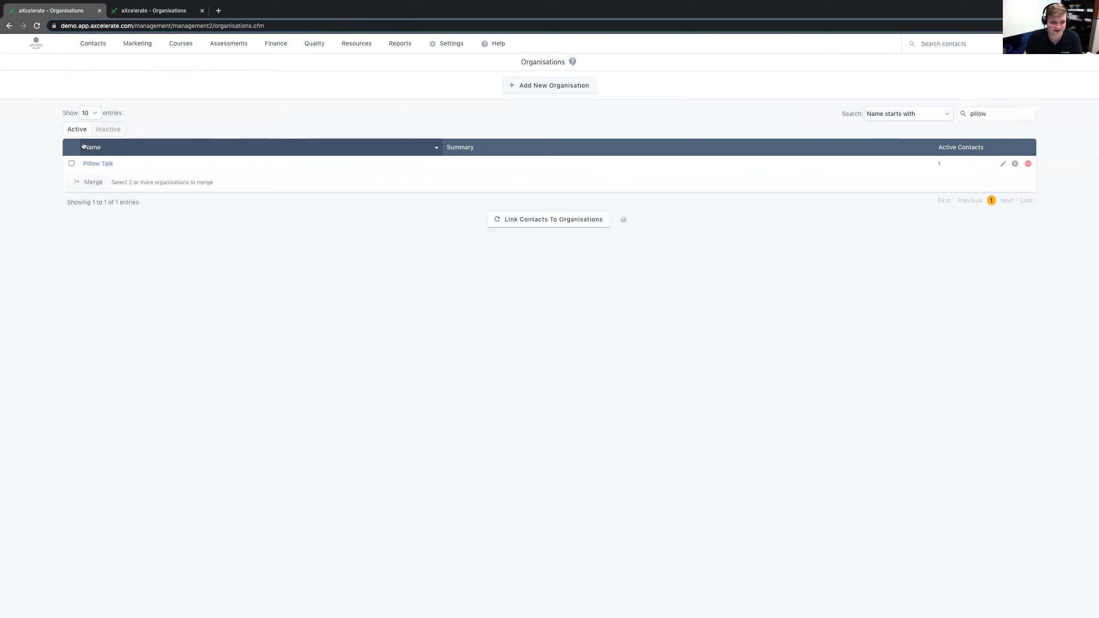
pyautogui.click(93, 166)
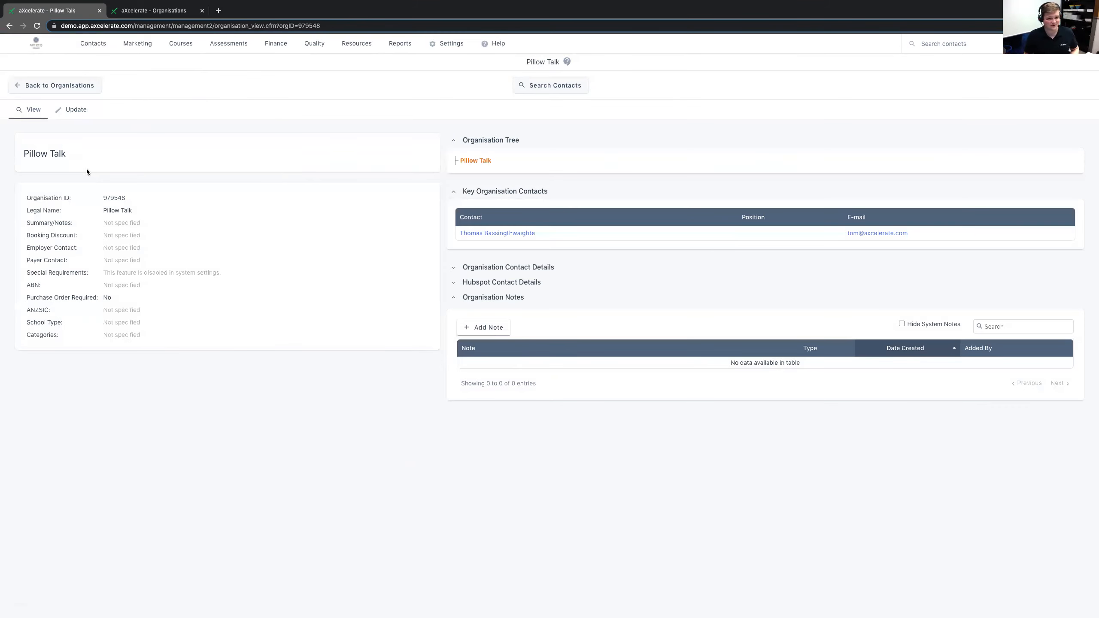
# - Return to the Organisations list and start a new organisation with Blanket Talk as both organisation name and legal name
pyautogui.click(67, 87)
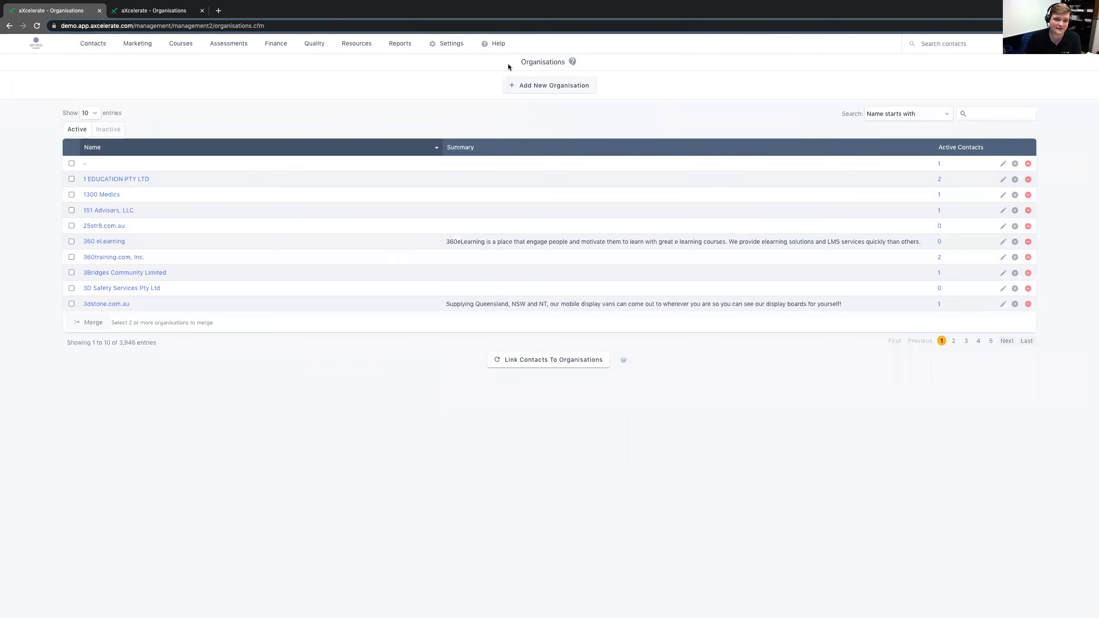
pyautogui.click(540, 86)
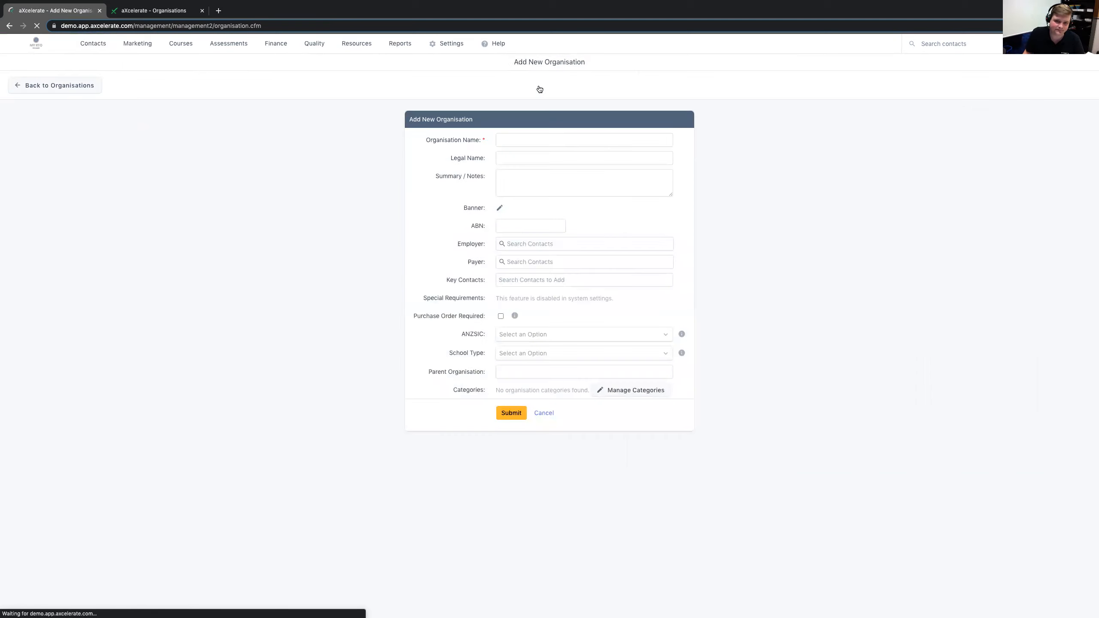
pyautogui.click(547, 143)
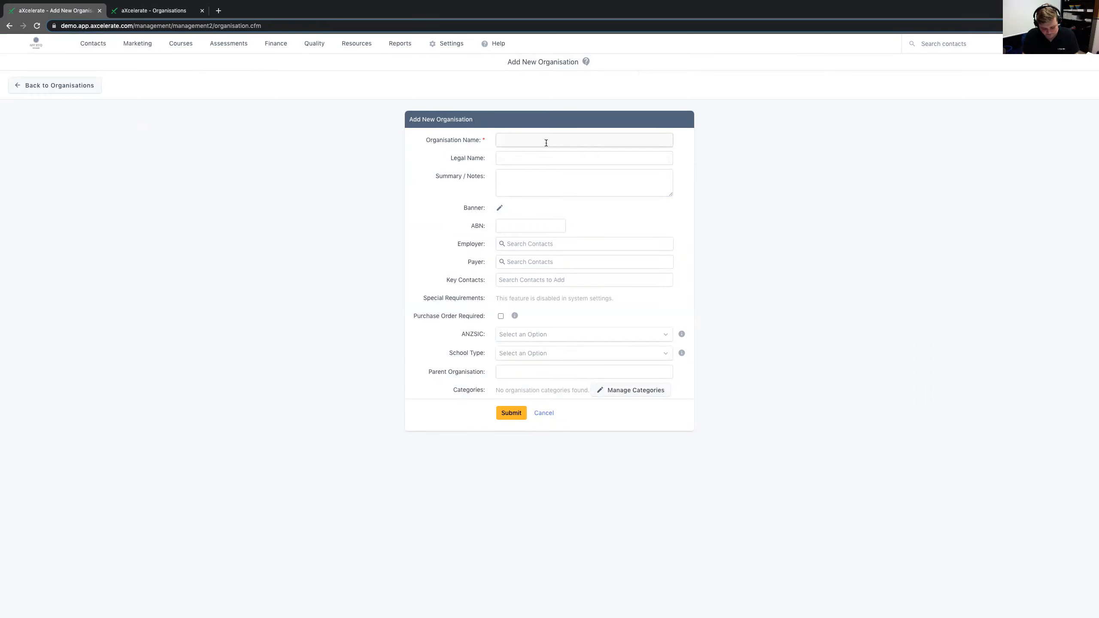
pyautogui.write('Blanket T')
pyautogui.write('Blanket Talk')
pyautogui.press('Tab')
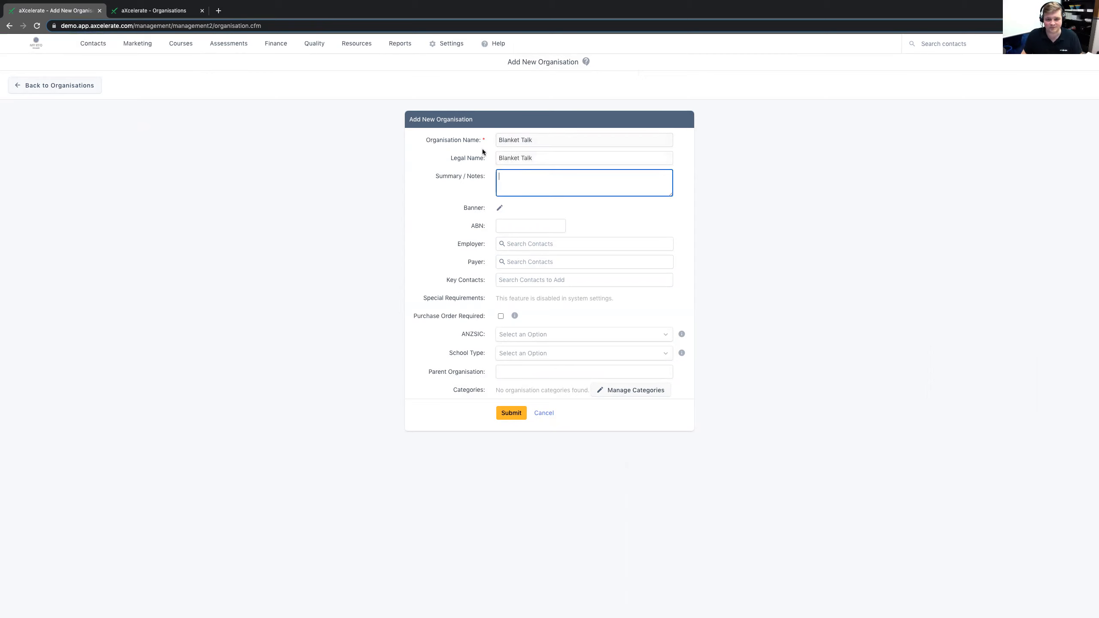
# - Look up an existing aXcelerate contact and set it as the new organisation's employer
pyautogui.click(530, 243)
pyautogui.write('Wes aXcelerate')
pyautogui.click(526, 263)
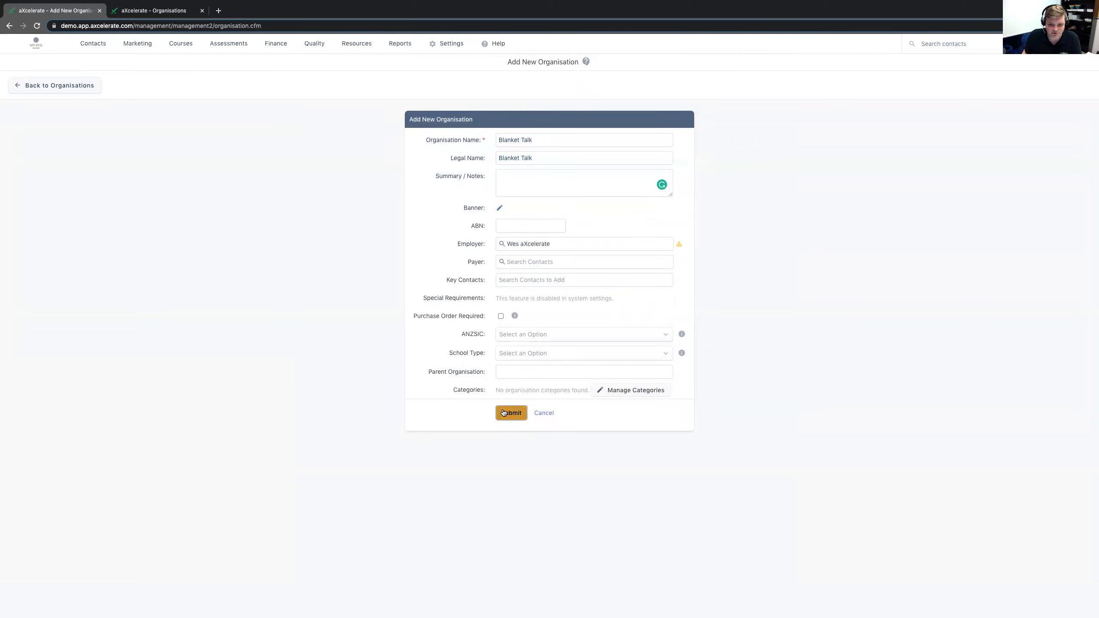
# - Look over the fields from Special Requirements down to Categories, and submit the new organisation
pyautogui.moveTo(421, 304); pyautogui.dragTo(485, 371)
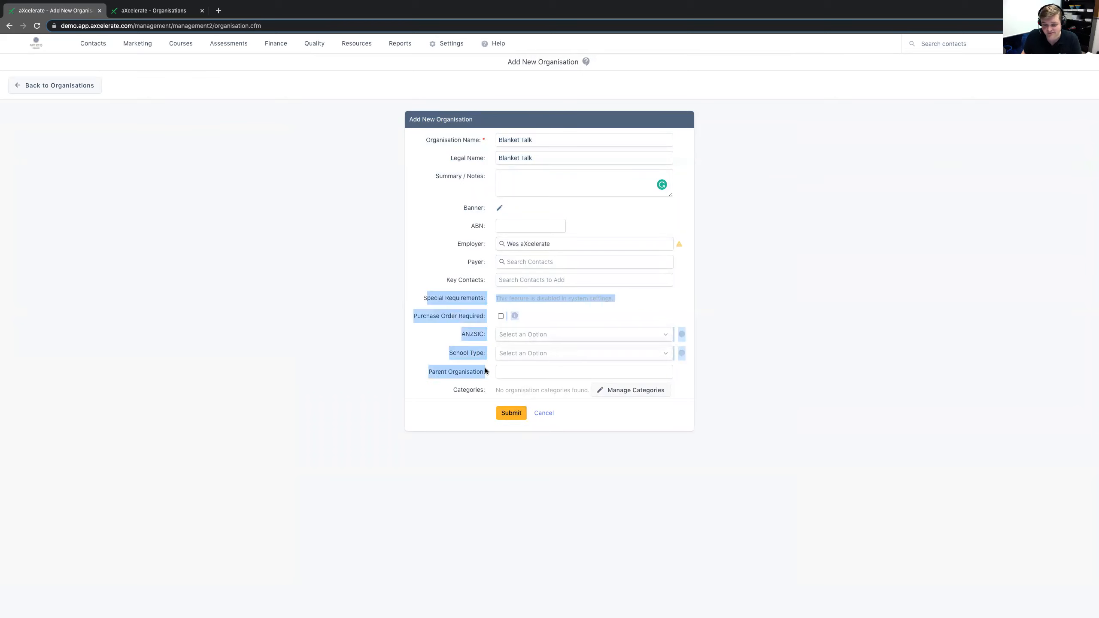
pyautogui.doubleClick(458, 389)
pyautogui.click(469, 391)
pyautogui.tripleClick(469, 391)
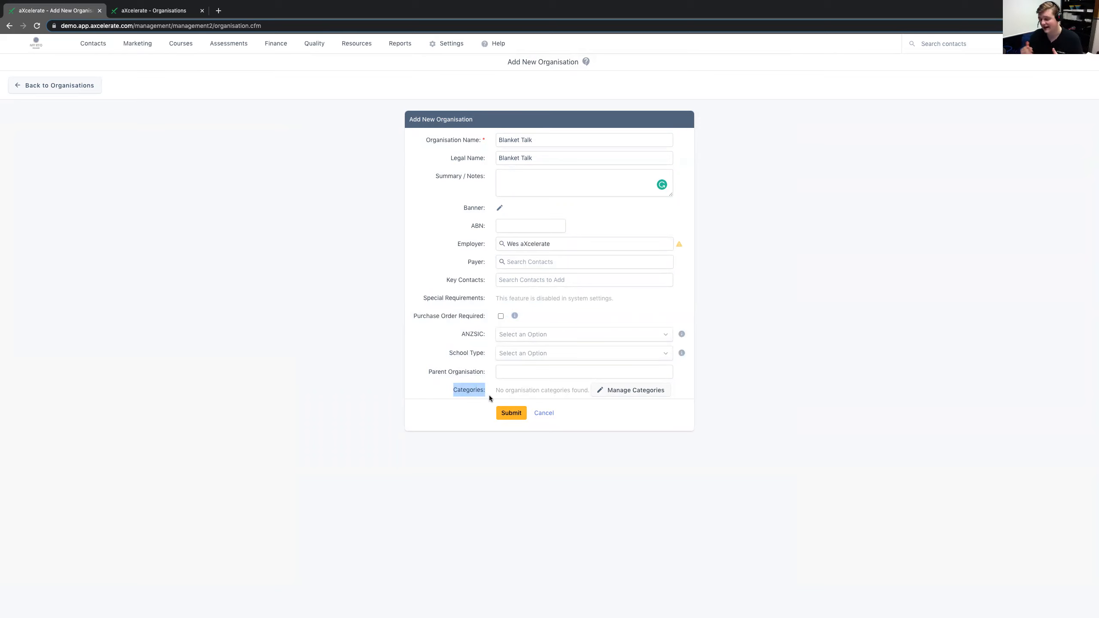
pyautogui.click(340, 375)
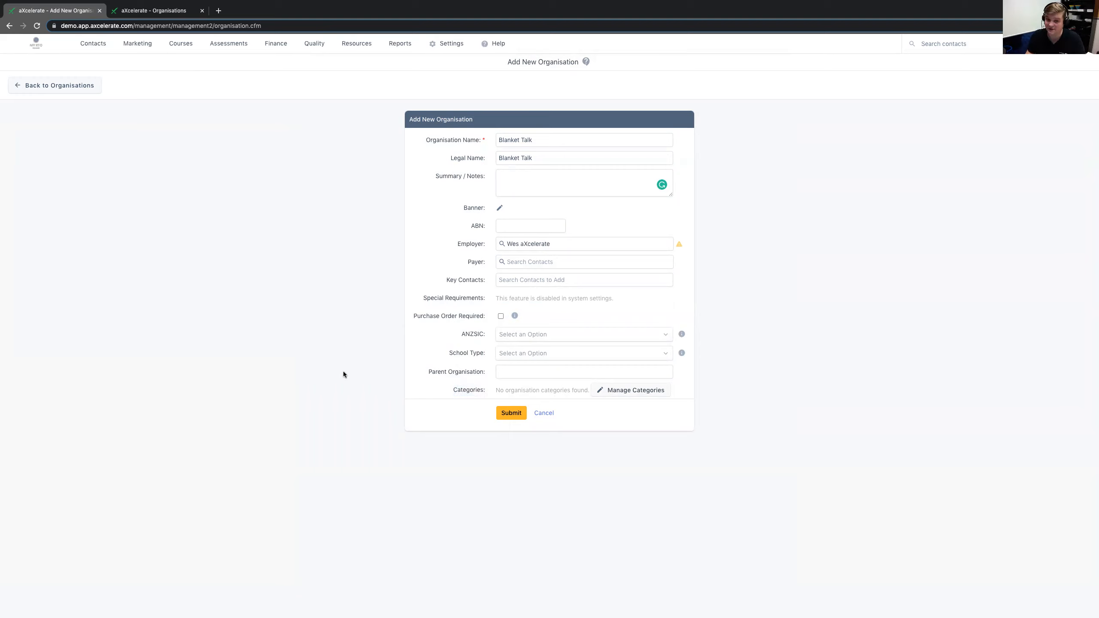
pyautogui.click(447, 43)
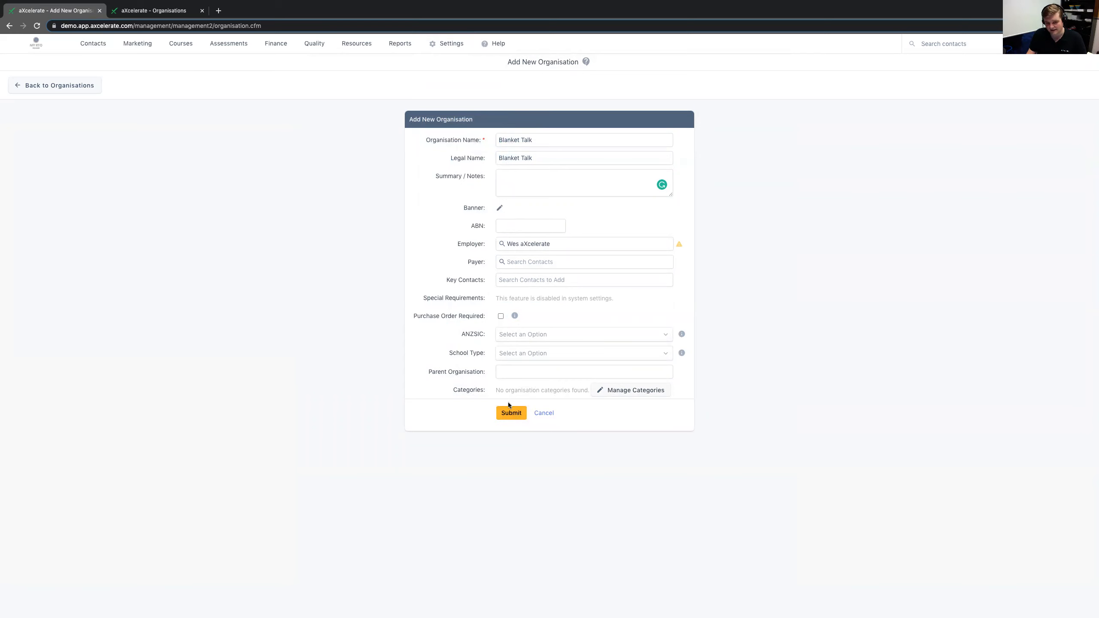
pyautogui.click(500, 411)
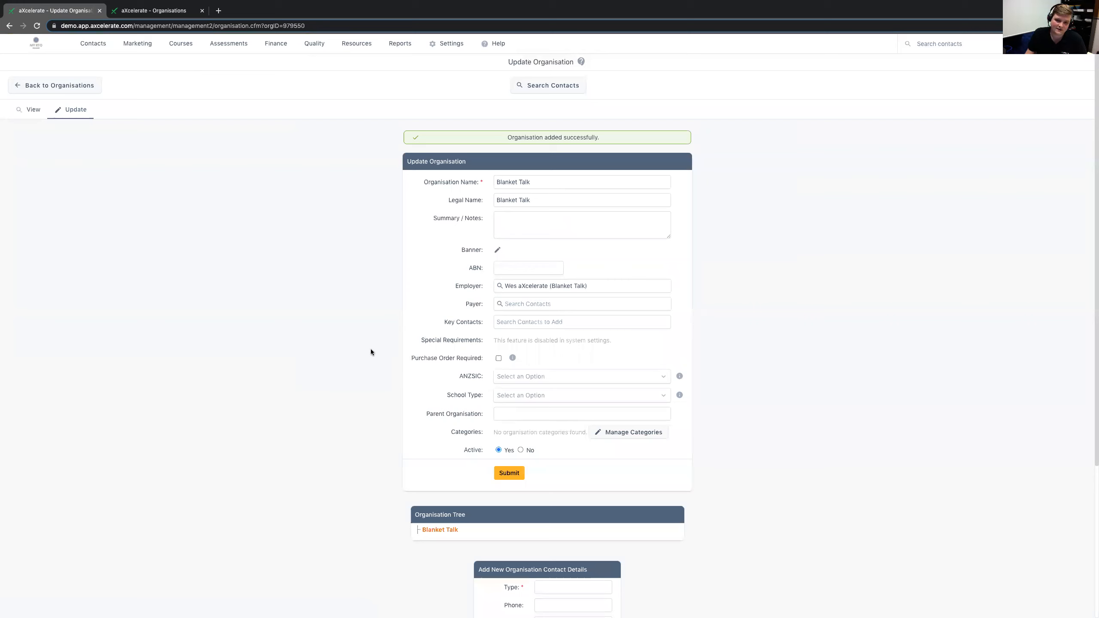
# - Look through Blanket Talk's update page and open its organisation view
pyautogui.scroll(-2, 394, 576)
pyautogui.scroll(2, 297, 405)
pyautogui.click(33, 115)
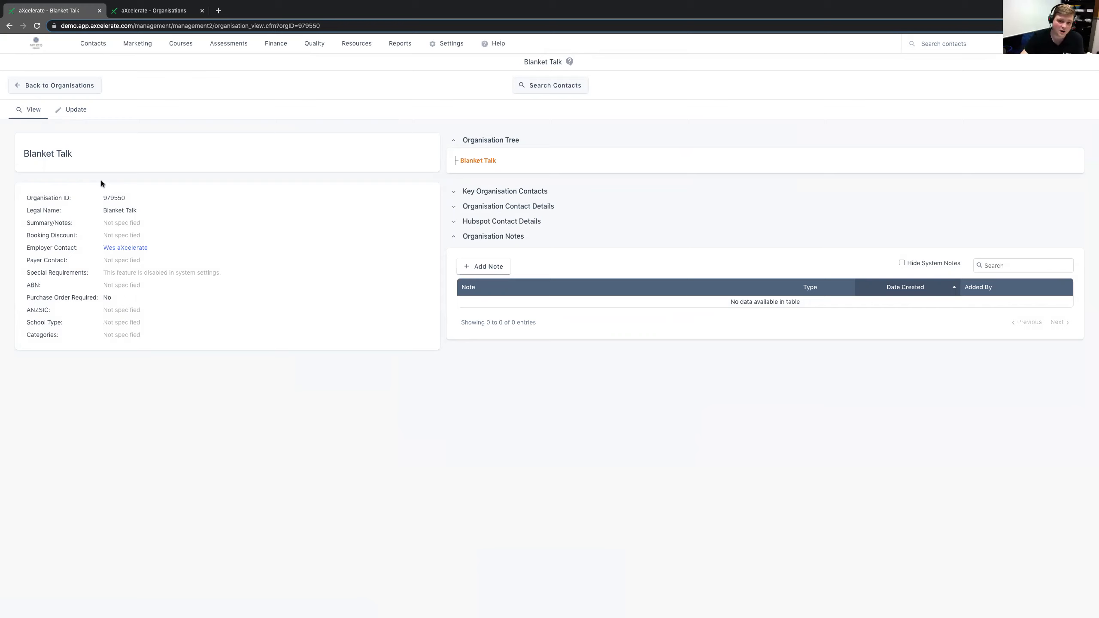
# - Open Blanket Talk for updating and set its Parent Organisation to Pillow Talk
pyautogui.click(71, 111)
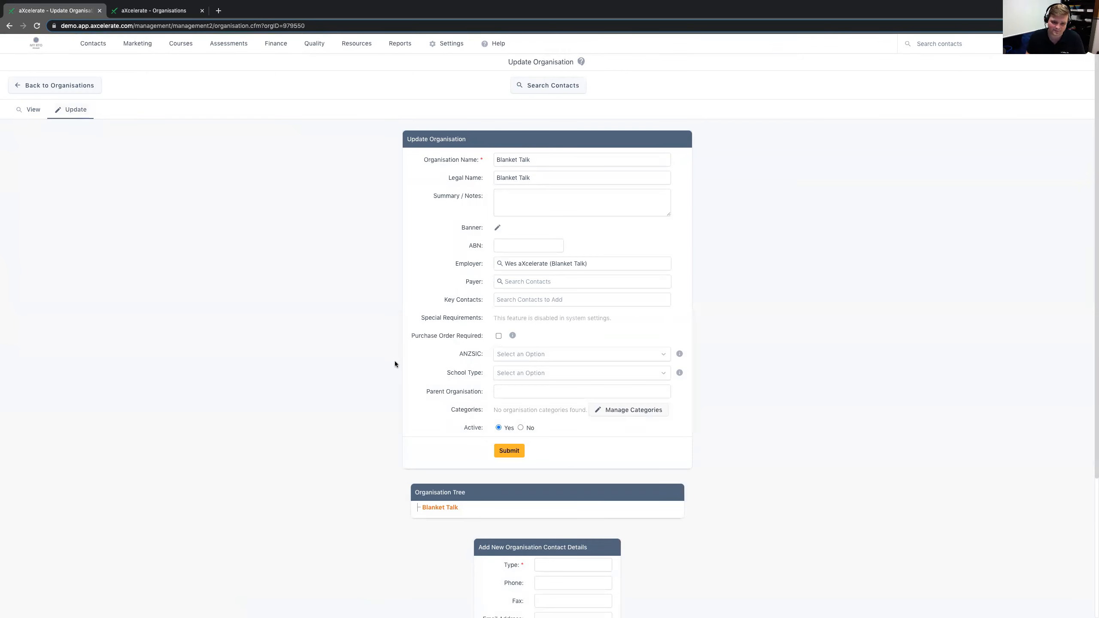
pyautogui.doubleClick(435, 391)
pyautogui.moveTo(451, 390); pyautogui.dragTo(485, 390)
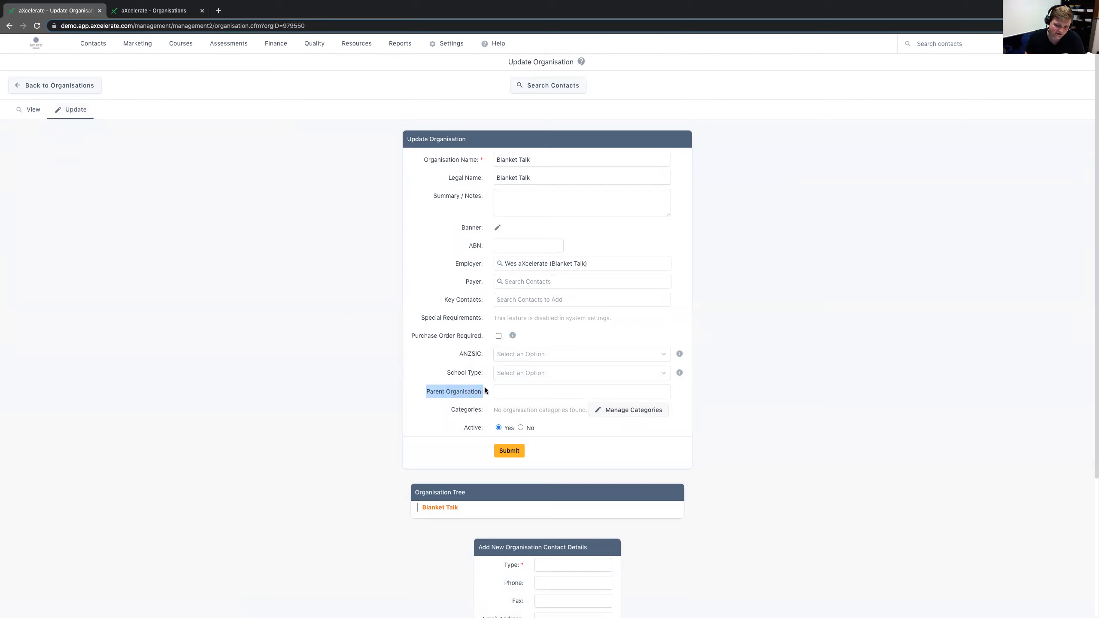
pyautogui.click(505, 391)
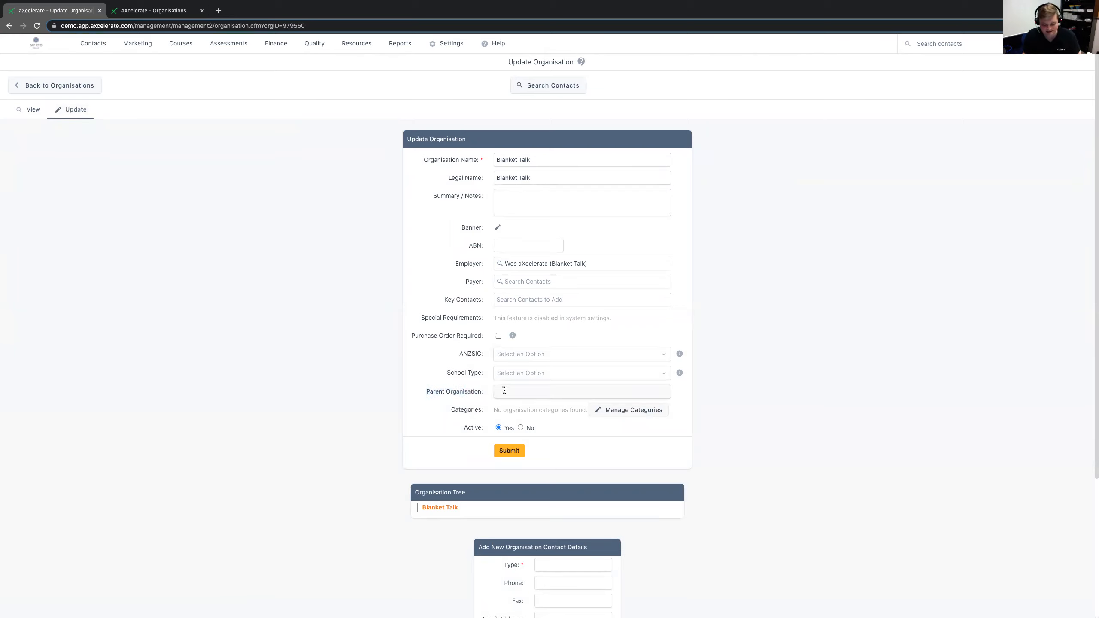
pyautogui.write('Pill')
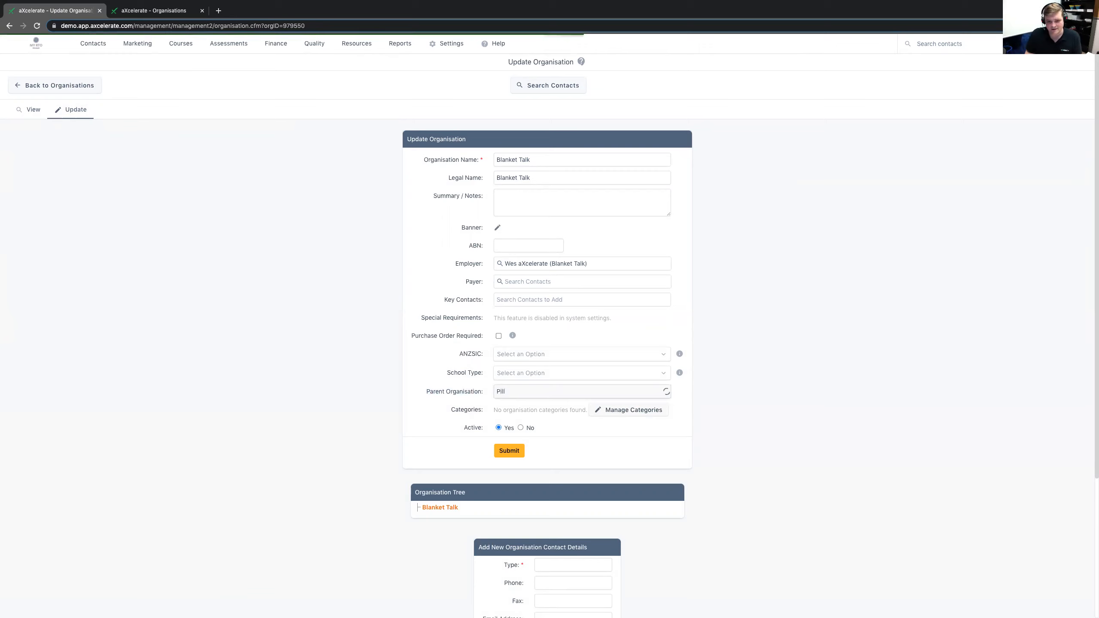
pyautogui.write('ow Talk')
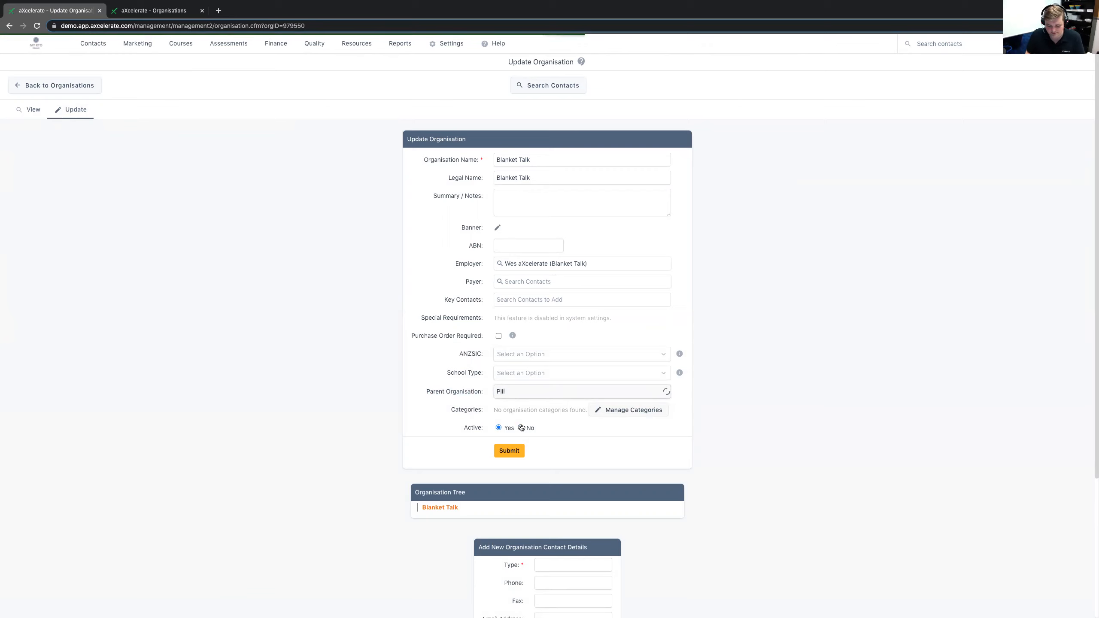
pyautogui.click(519, 420)
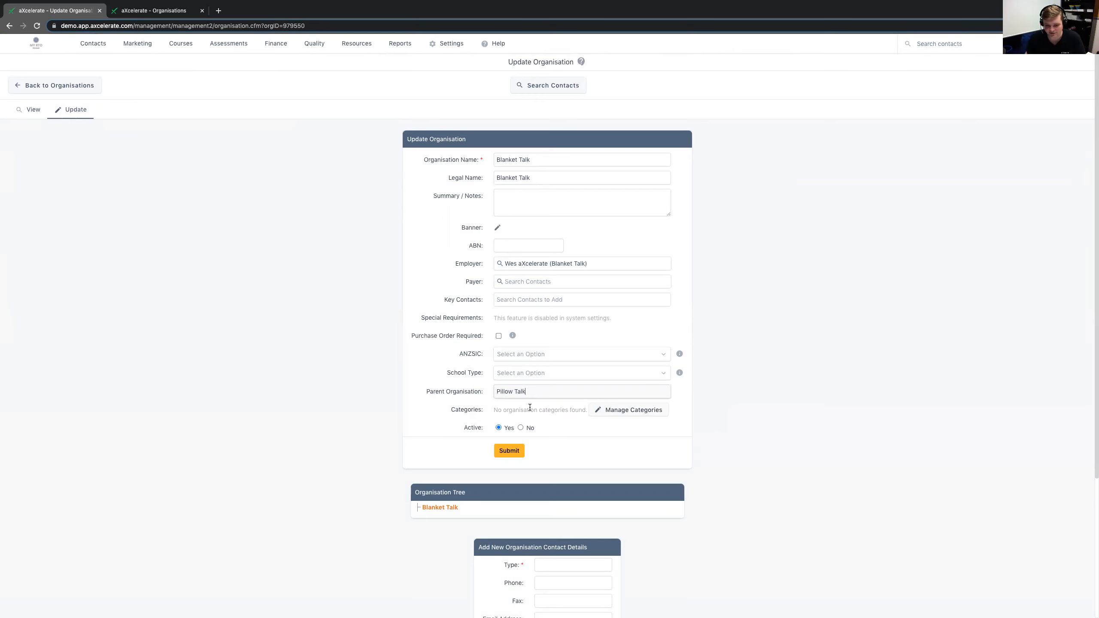
# - Check the Organisation Tree section and submit the Blanket Talk update
pyautogui.scroll(-1, 530, 407)
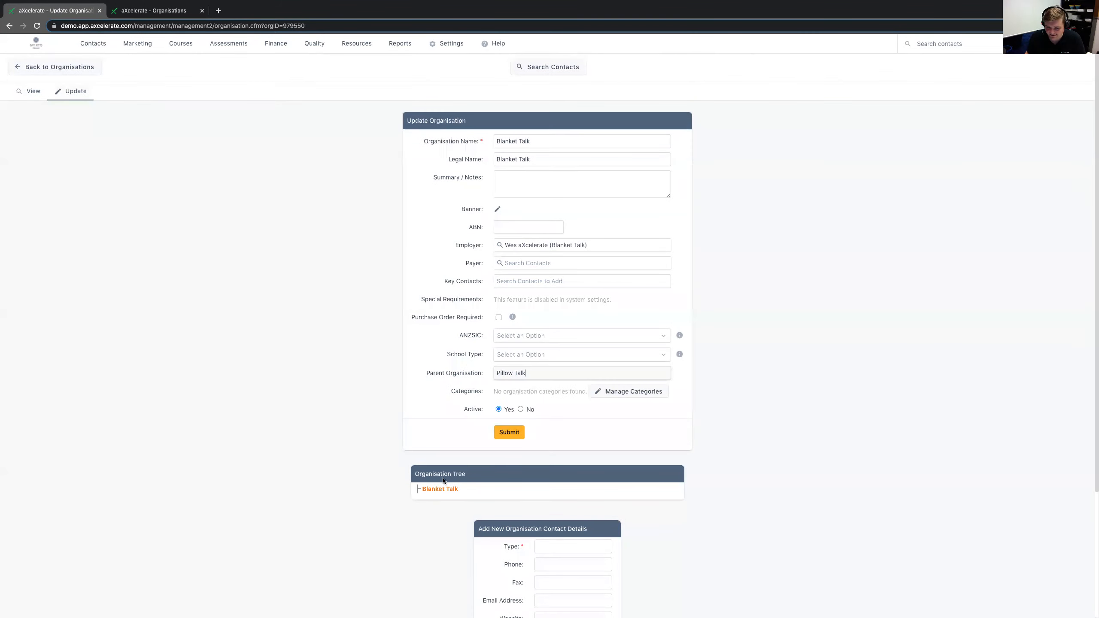
pyautogui.moveTo(466, 489); pyautogui.dragTo(415, 474)
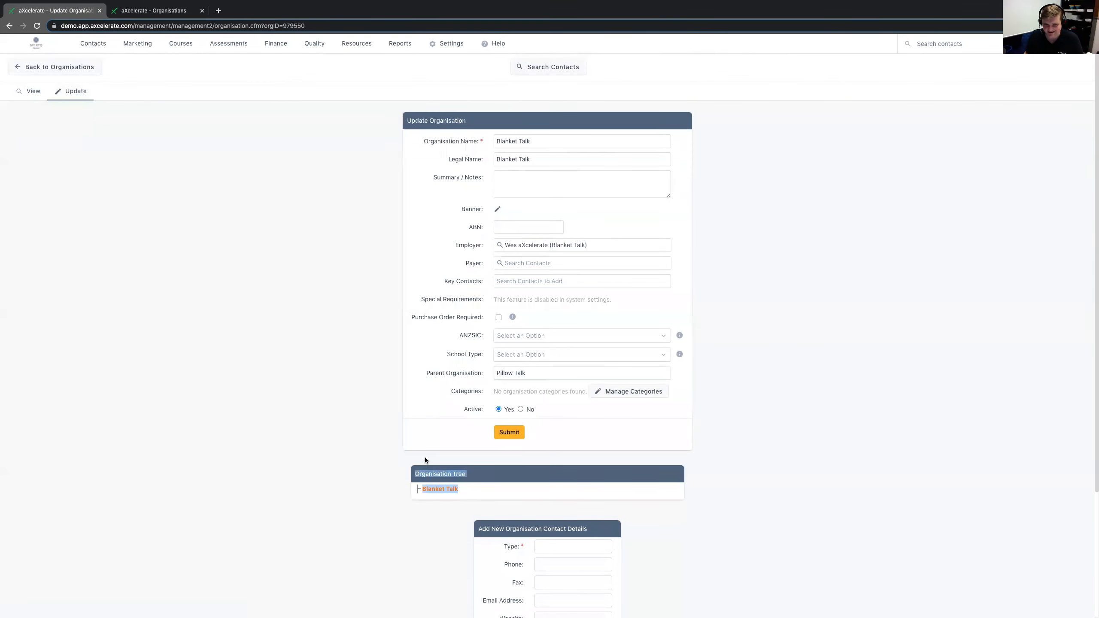
pyautogui.click(425, 460)
pyautogui.click(509, 433)
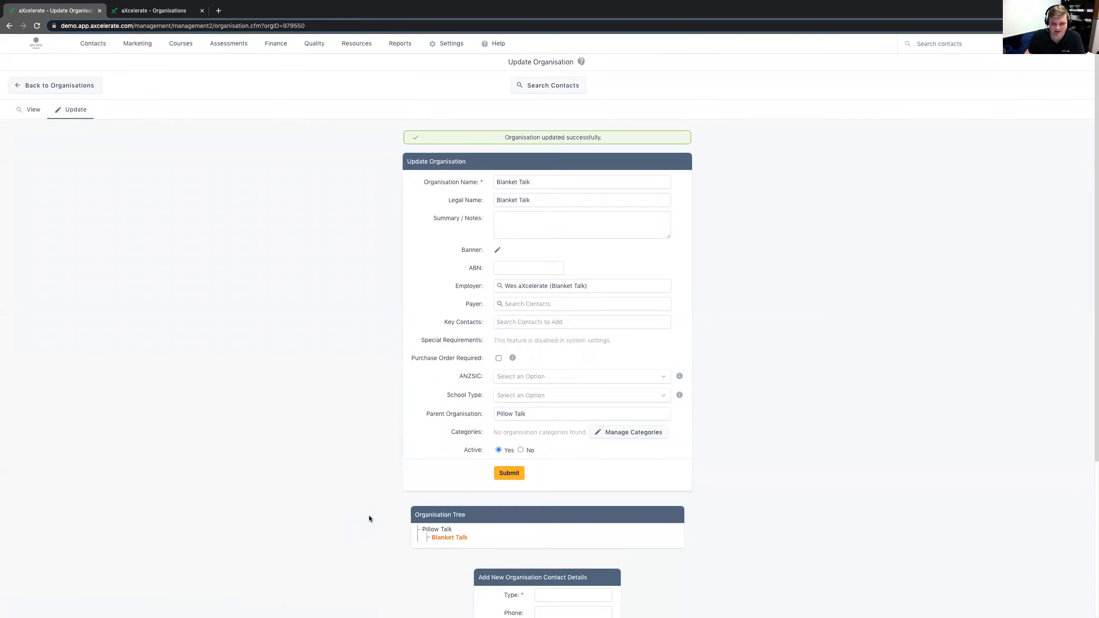
# - Review Blanket Talk's updated Organisation Tree and contact details section, and return to the Organisations list
pyautogui.scroll(-2, 370, 516)
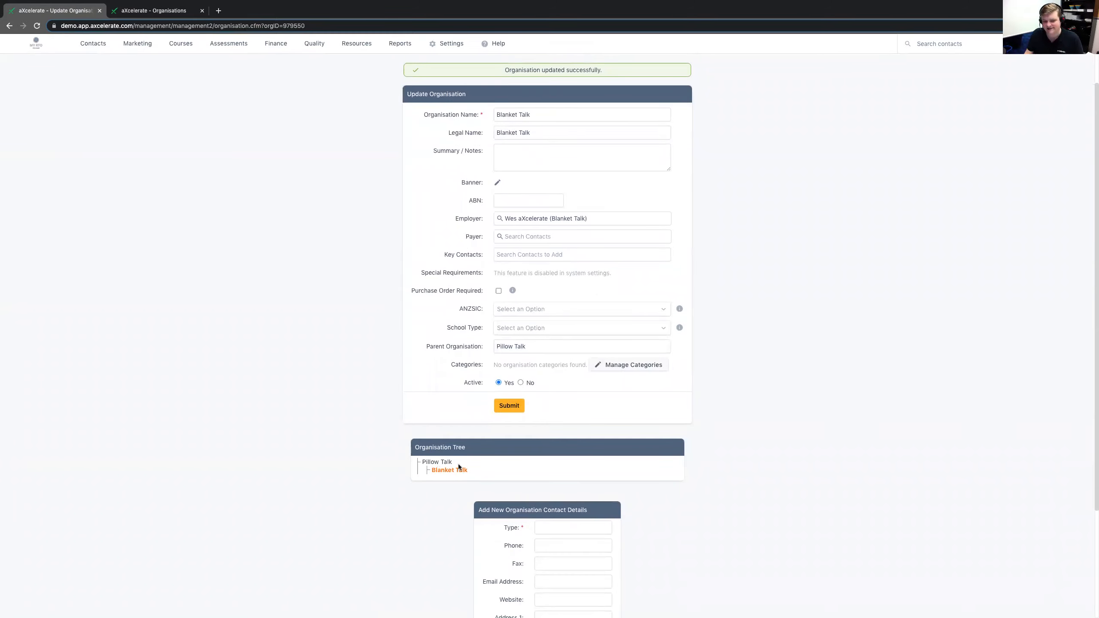
pyautogui.scroll(-1, 459, 466)
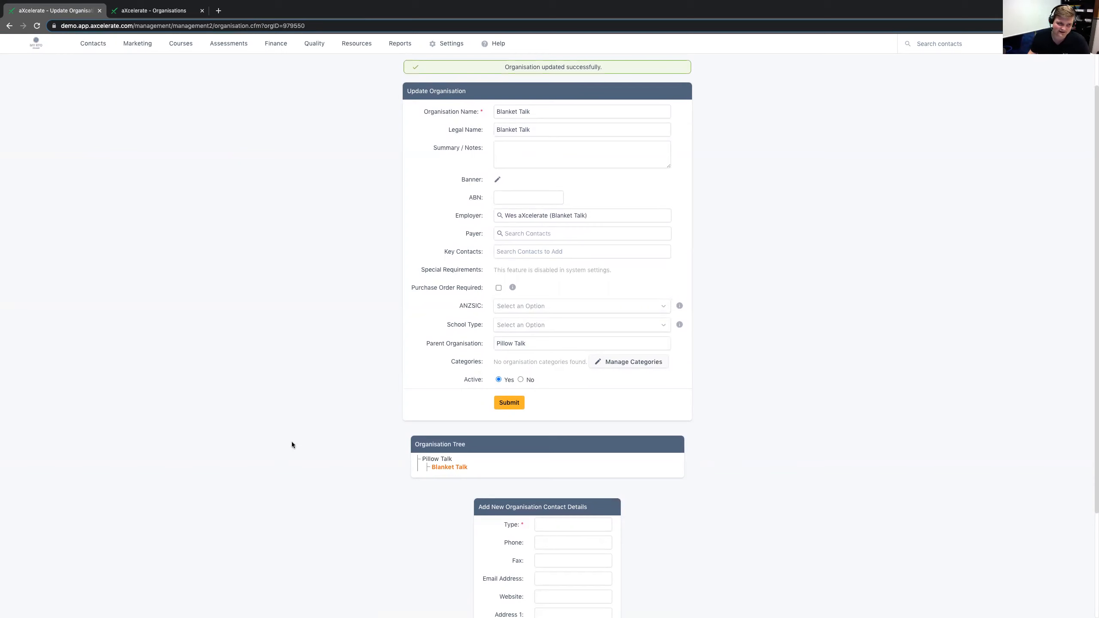
pyautogui.scroll(2, 292, 441)
pyautogui.click(90, 86)
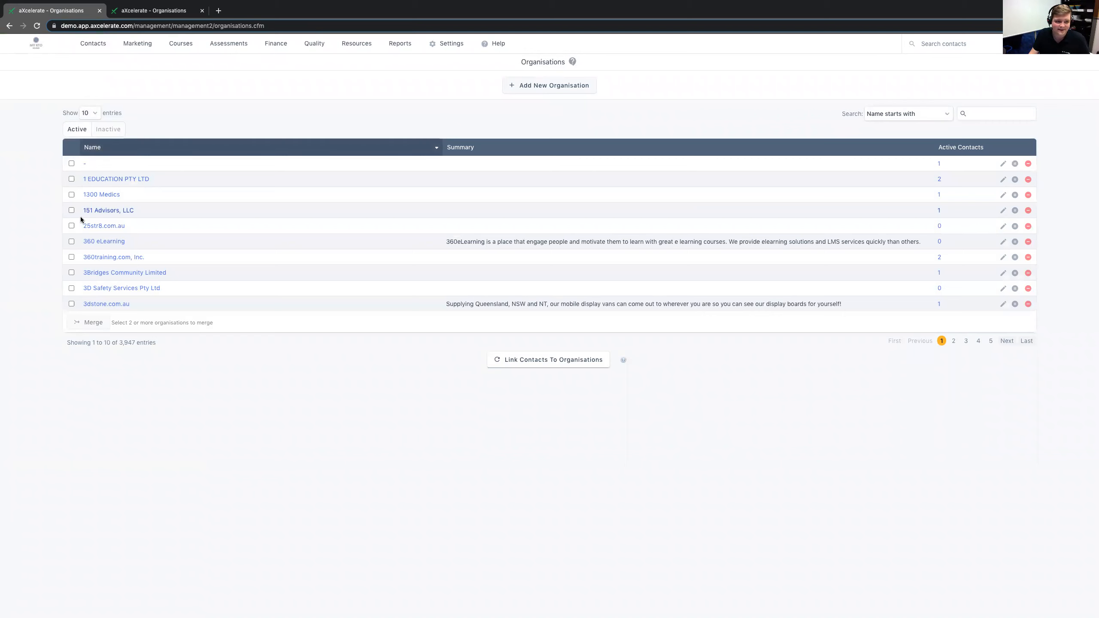
# - Select the organisations 25str8.com.au and 360 eLearning in the list and start merging them
pyautogui.click(72, 225)
pyautogui.click(71, 241)
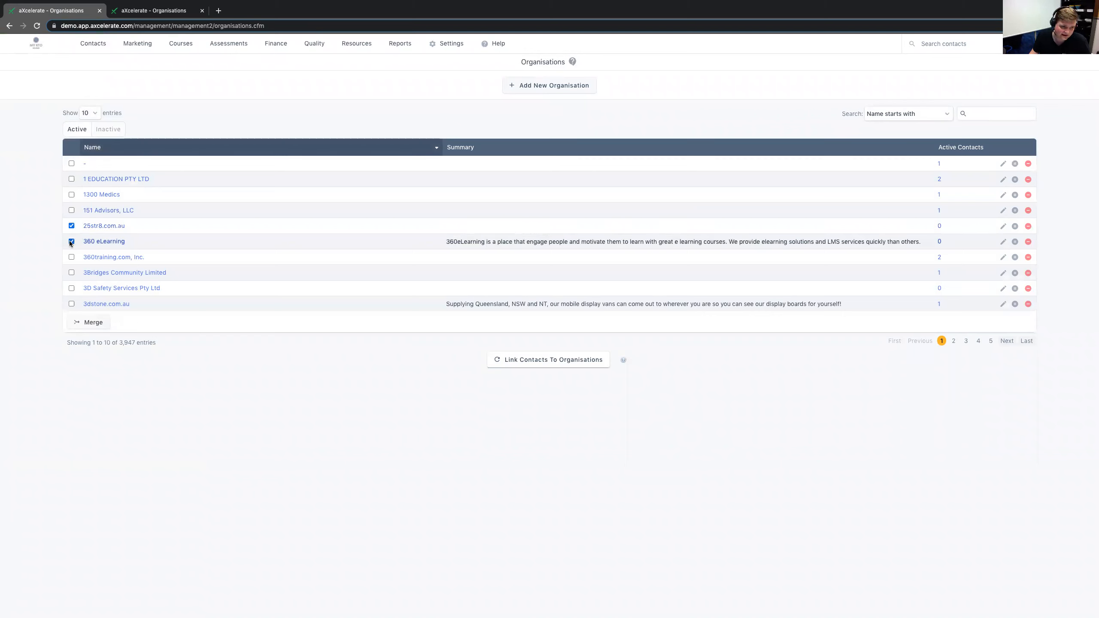
pyautogui.moveTo(101, 231); pyautogui.dragTo(81, 225)
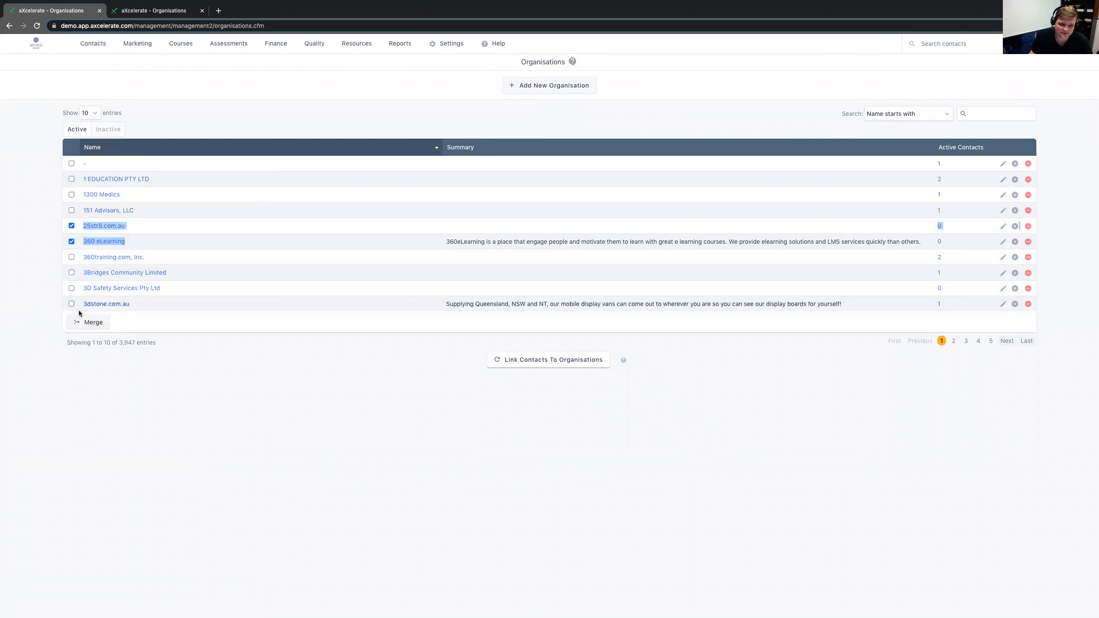
pyautogui.click(93, 322)
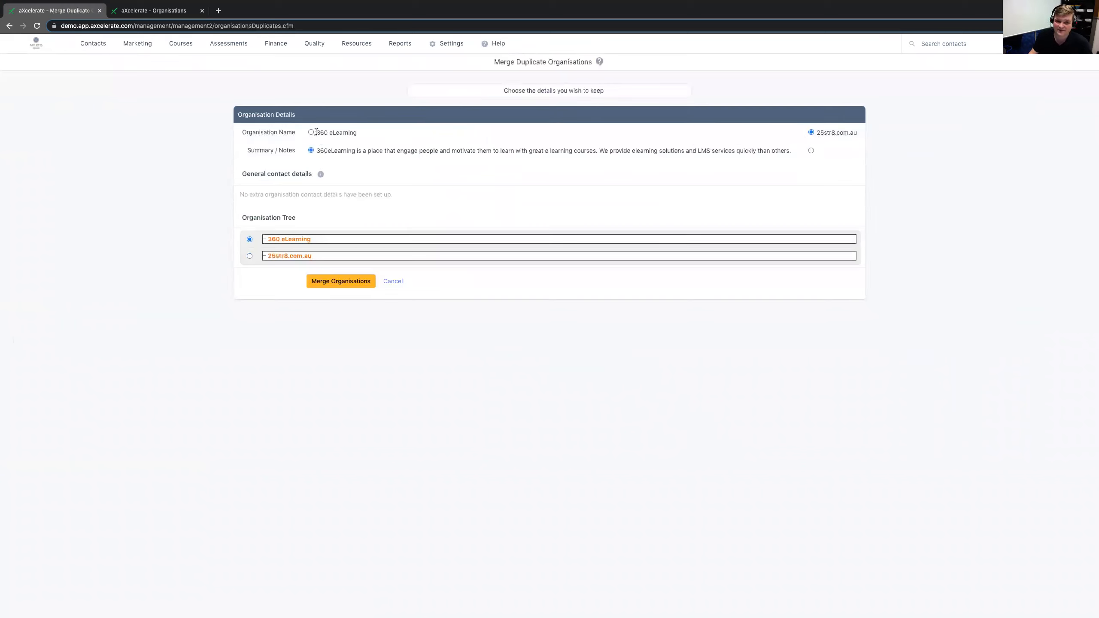
# - Keep 360 eLearning's organisation name, summary and tree entry as the surviving details, and confirm the merge
pyautogui.moveTo(316, 132); pyautogui.dragTo(362, 133)
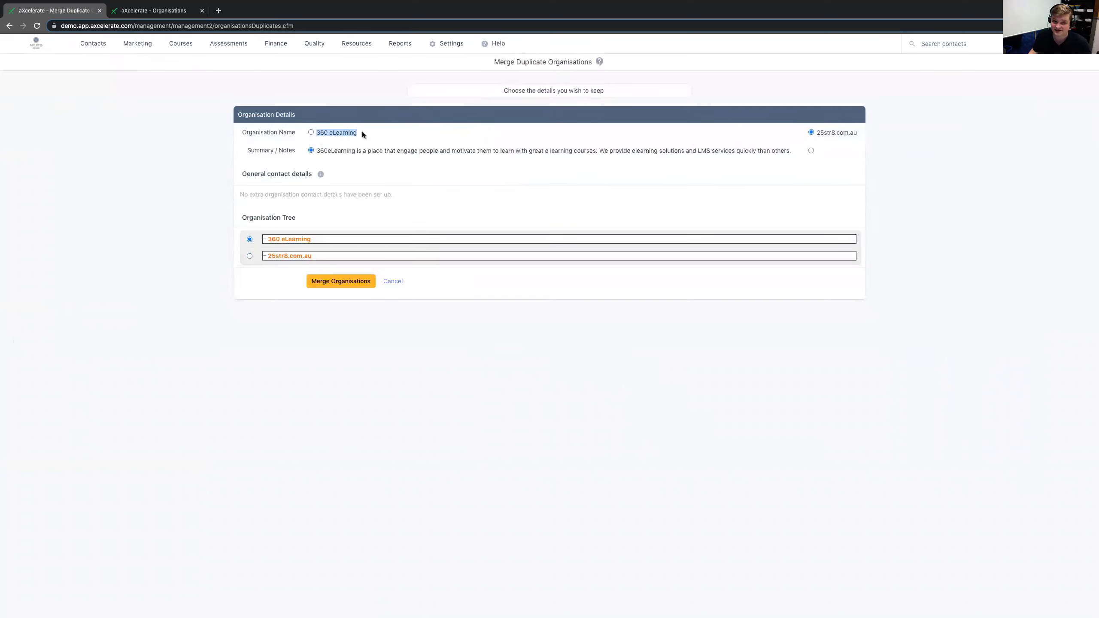
pyautogui.click(312, 133)
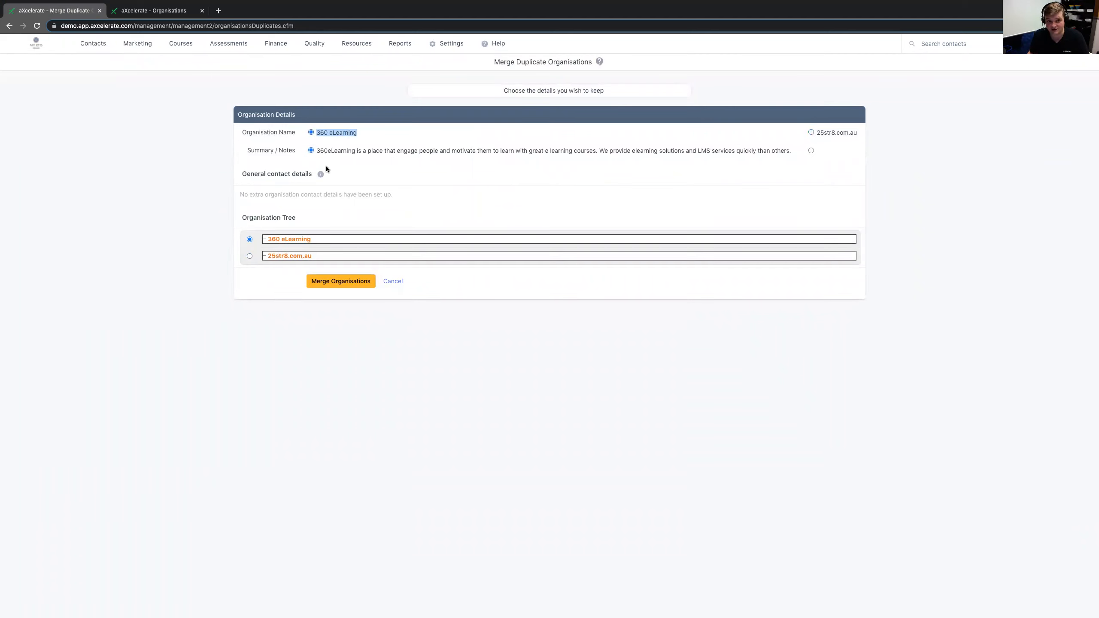
pyautogui.moveTo(246, 150); pyautogui.dragTo(298, 151)
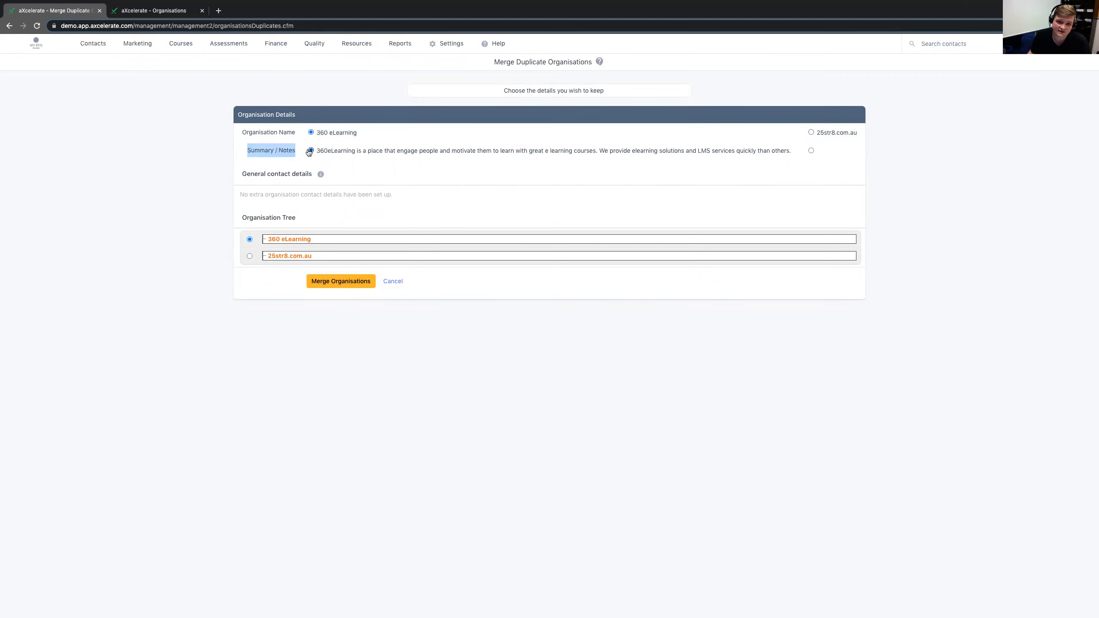
pyautogui.moveTo(820, 134); pyautogui.dragTo(858, 134)
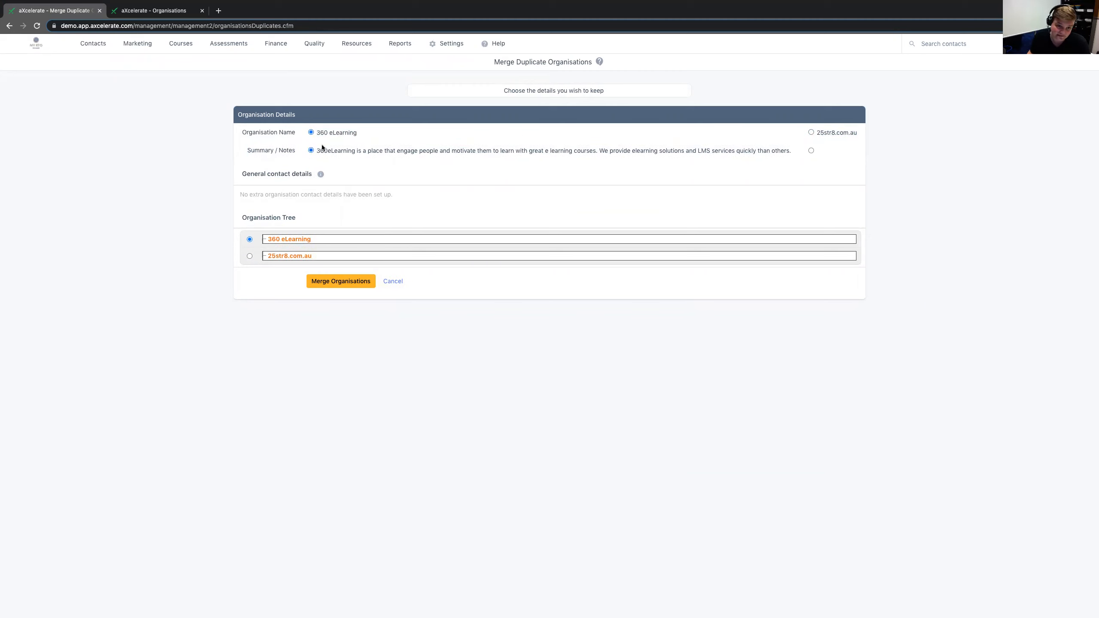
pyautogui.moveTo(317, 150); pyautogui.dragTo(791, 153)
pyautogui.click(730, 170)
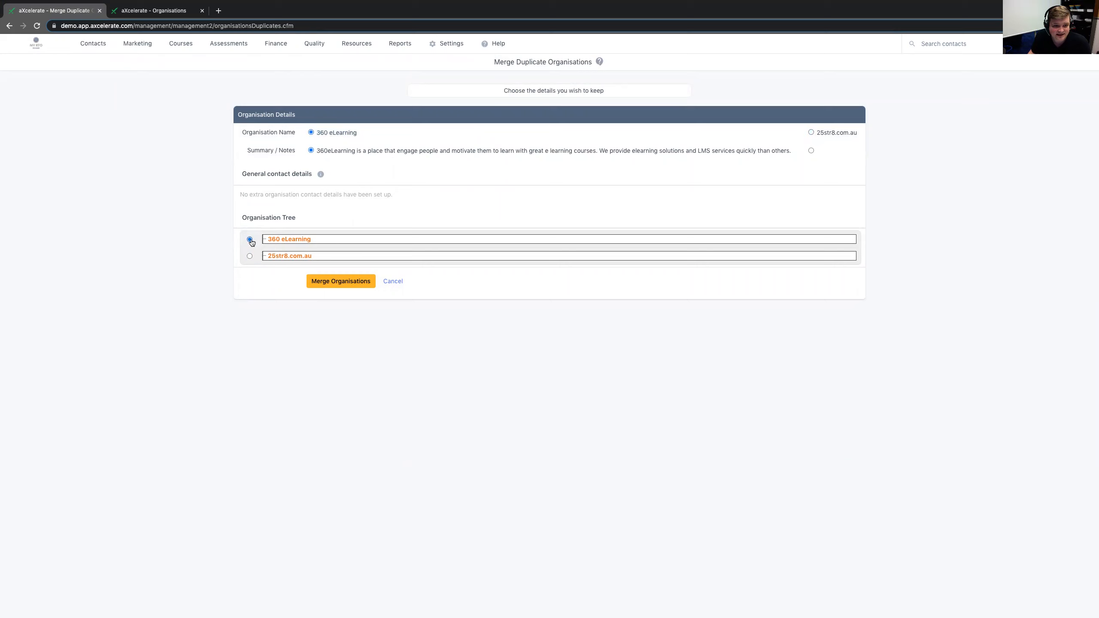
pyautogui.click(333, 281)
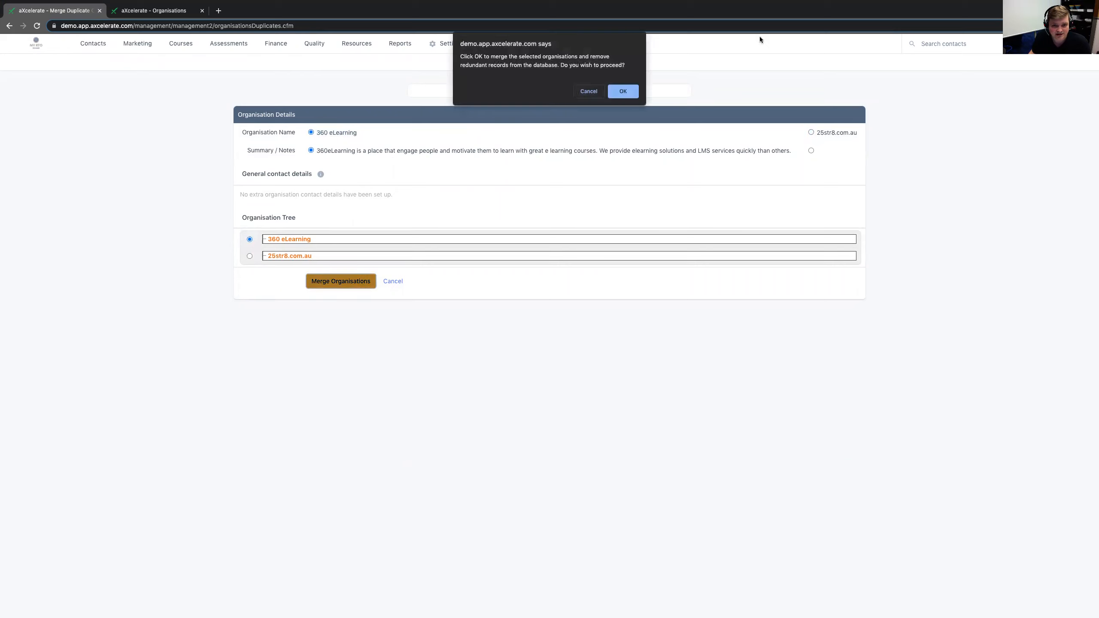
pyautogui.click(625, 91)
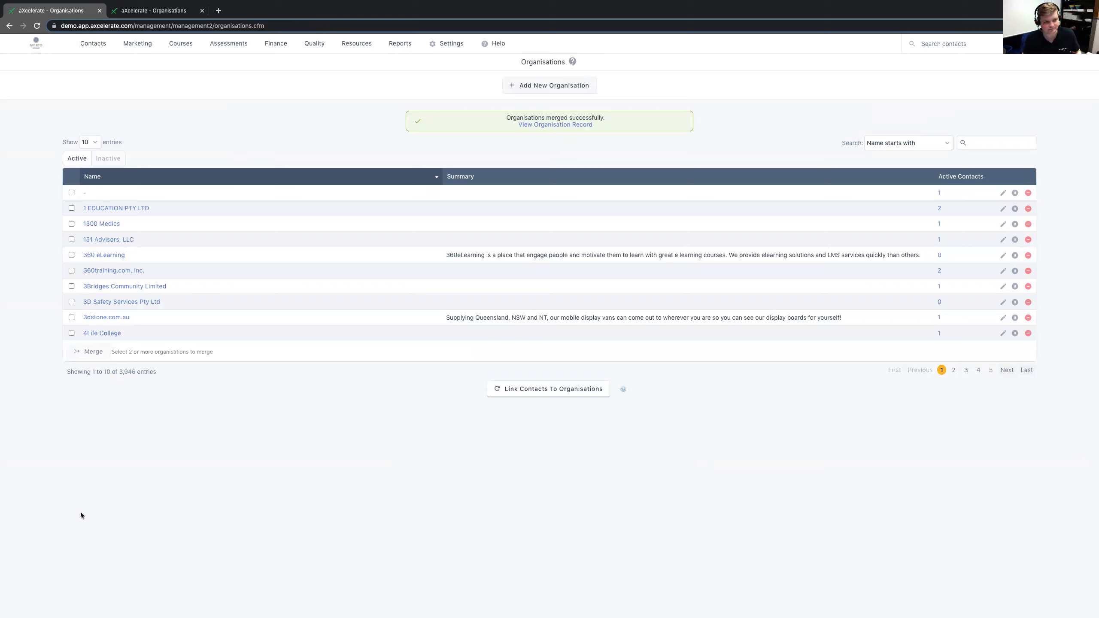
# - Search contacts by the trainer contact's partial surname and first name, and open the matching record
pyautogui.moveTo(93, 43)
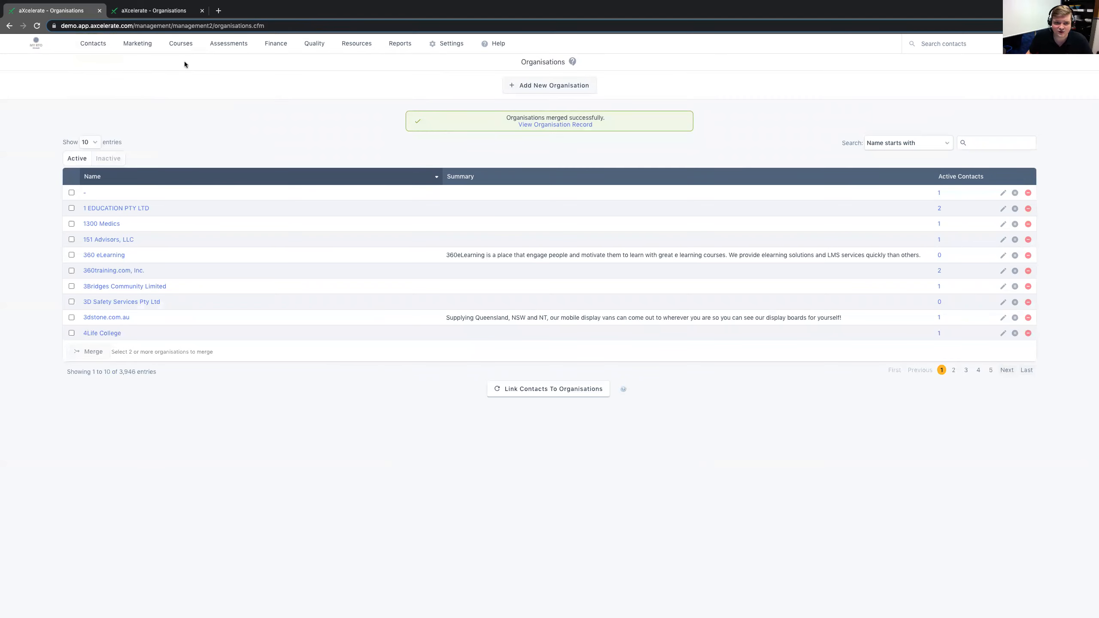
pyautogui.click(93, 79)
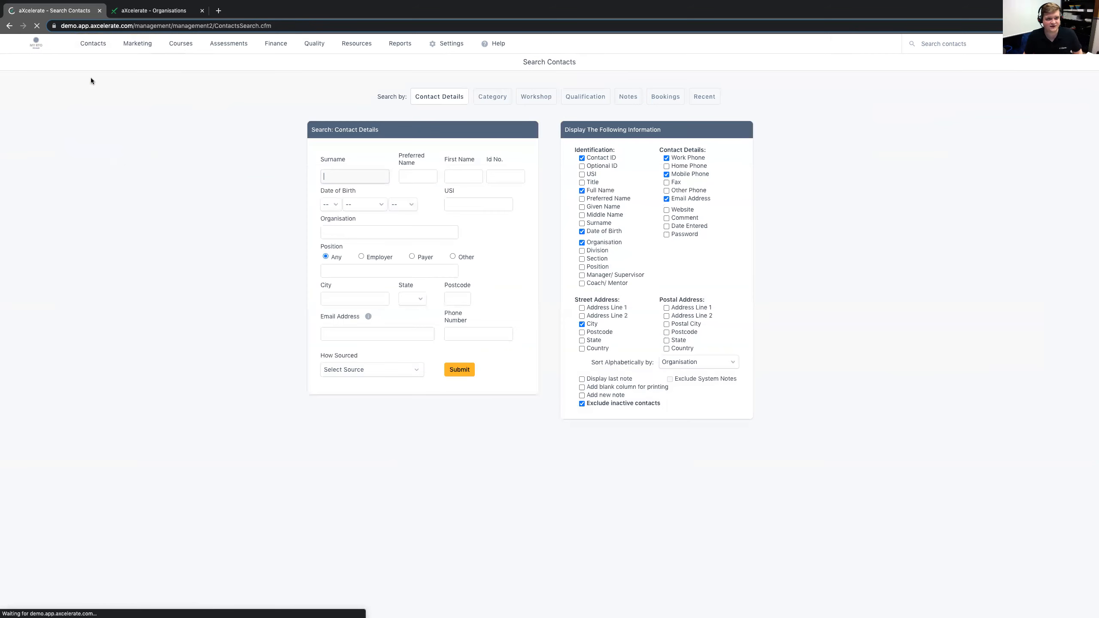
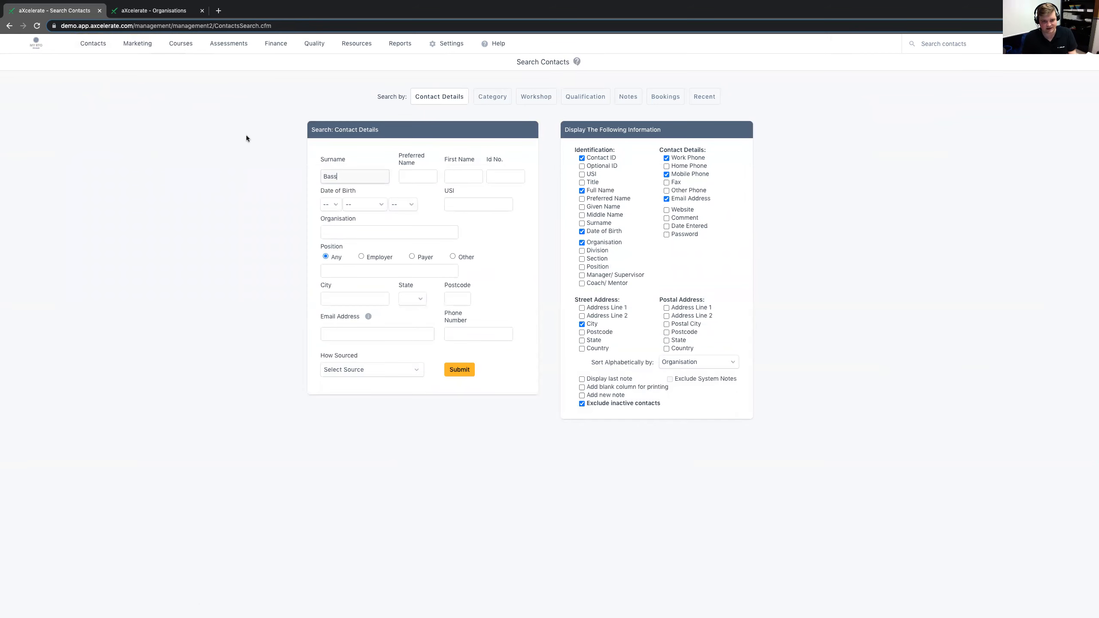
pyautogui.click(462, 176)
pyautogui.press('Return')
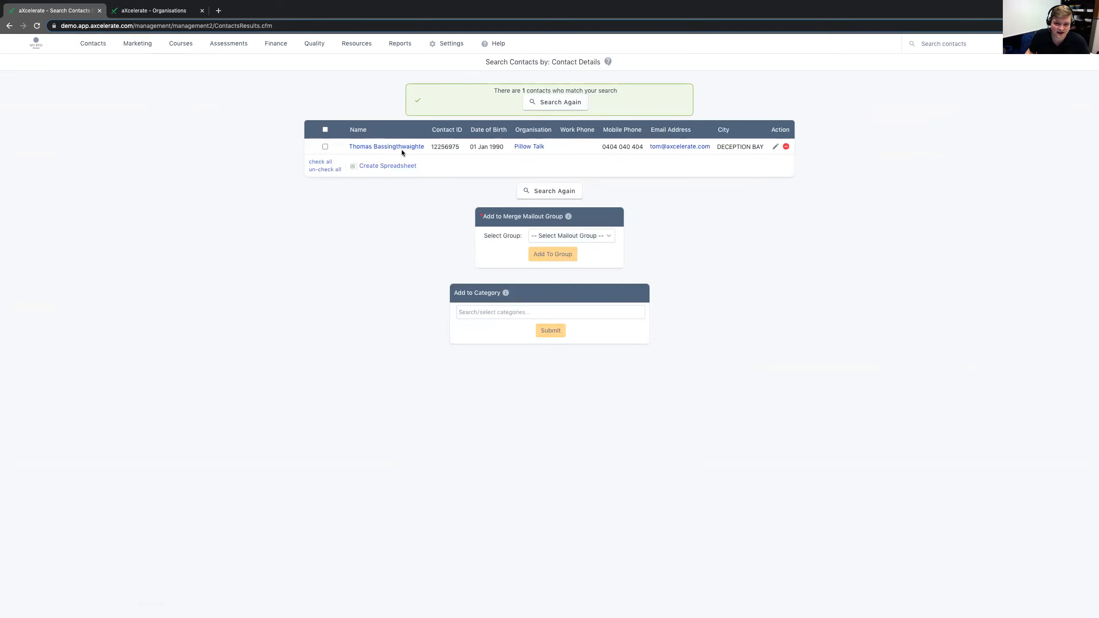
pyautogui.click(402, 149)
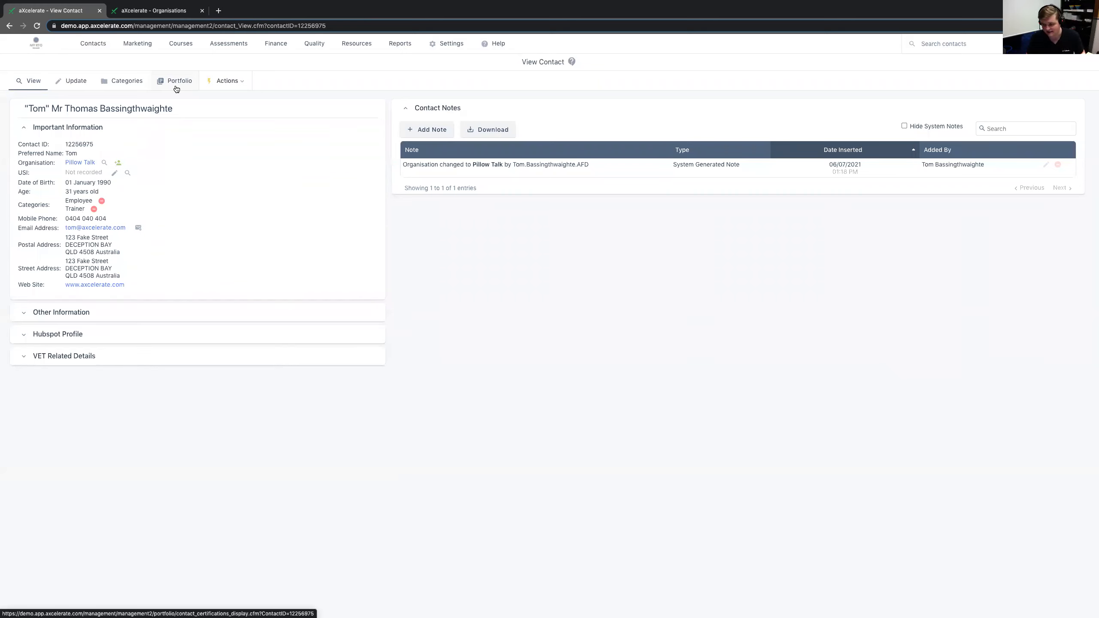
# - Look through the contact's portfolio categories: licences, memberships, qualifications, registrations and certificates
pyautogui.click(176, 87)
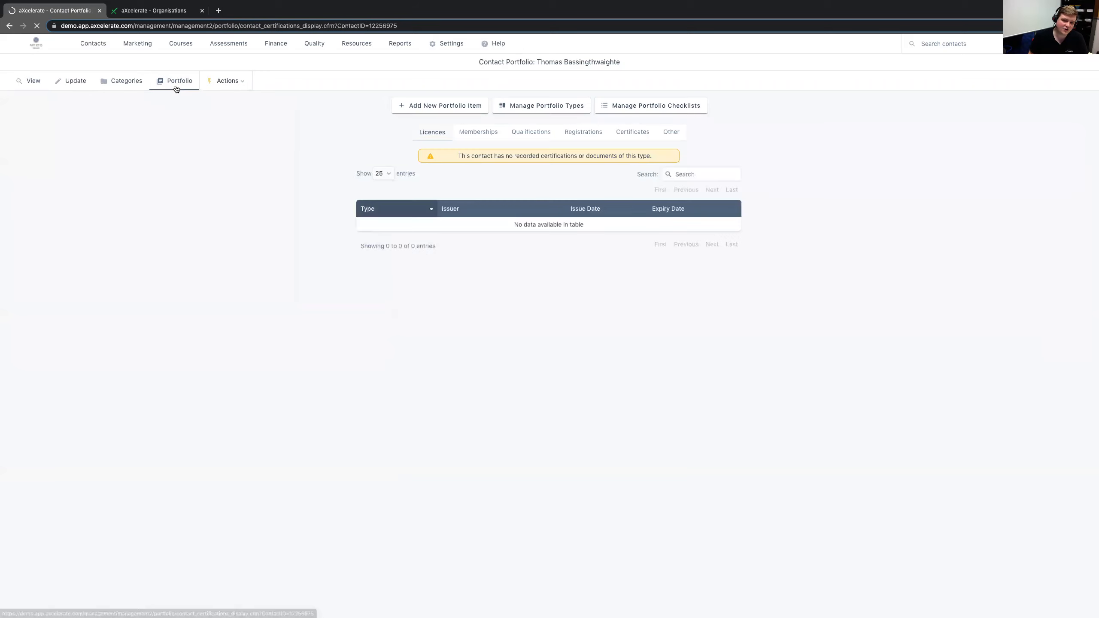
pyautogui.click(463, 133)
pyautogui.click(540, 137)
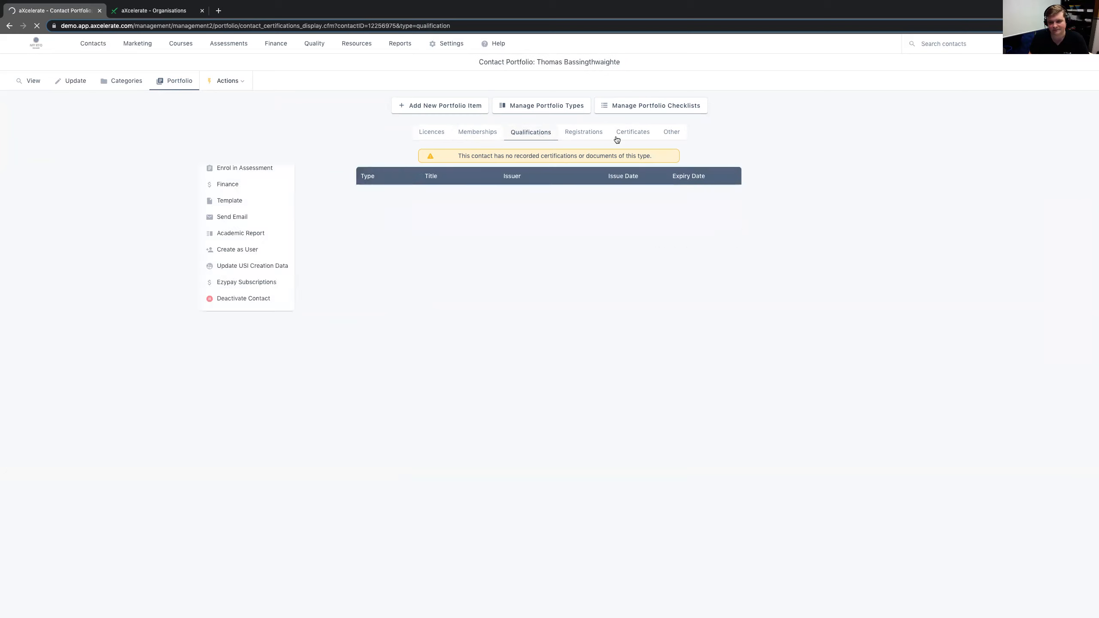
pyautogui.click(584, 134)
pyautogui.click(640, 140)
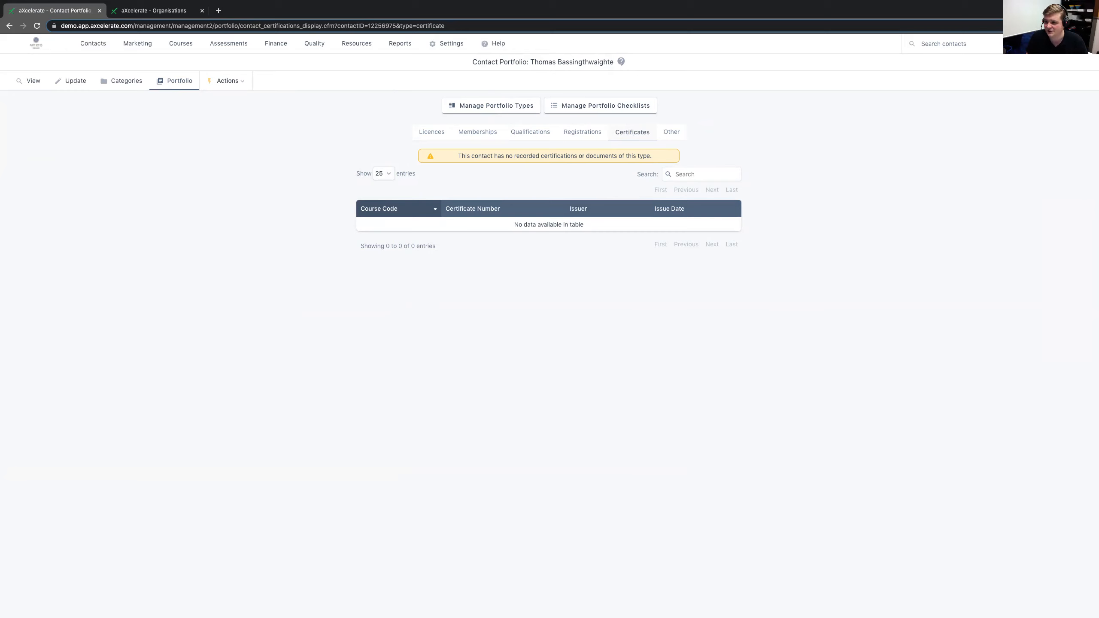
# - Open the signed-in user's own contact profile and look over its details
pyautogui.click(1051, 44)
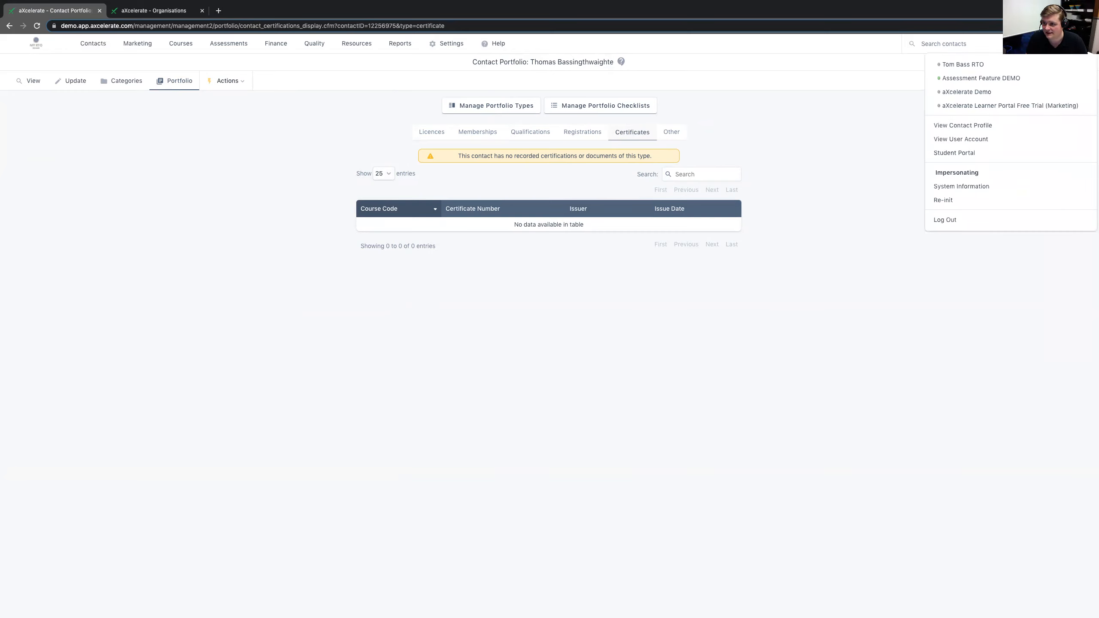
pyautogui.click(950, 126)
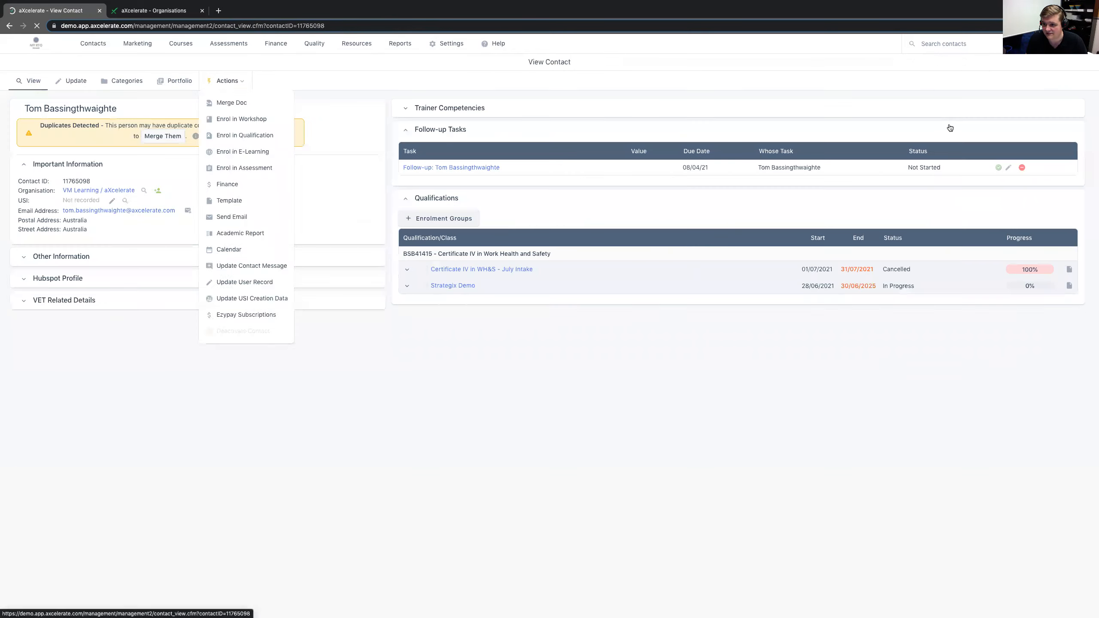
pyautogui.moveTo(950, 128); pyautogui.dragTo(643, 140)
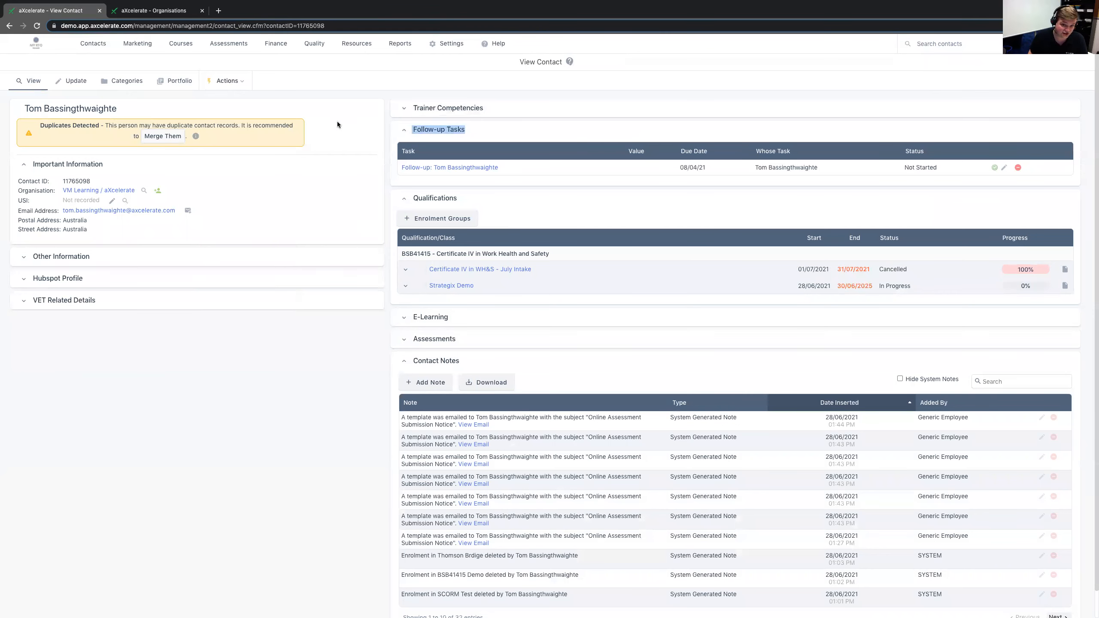
pyautogui.click(338, 360)
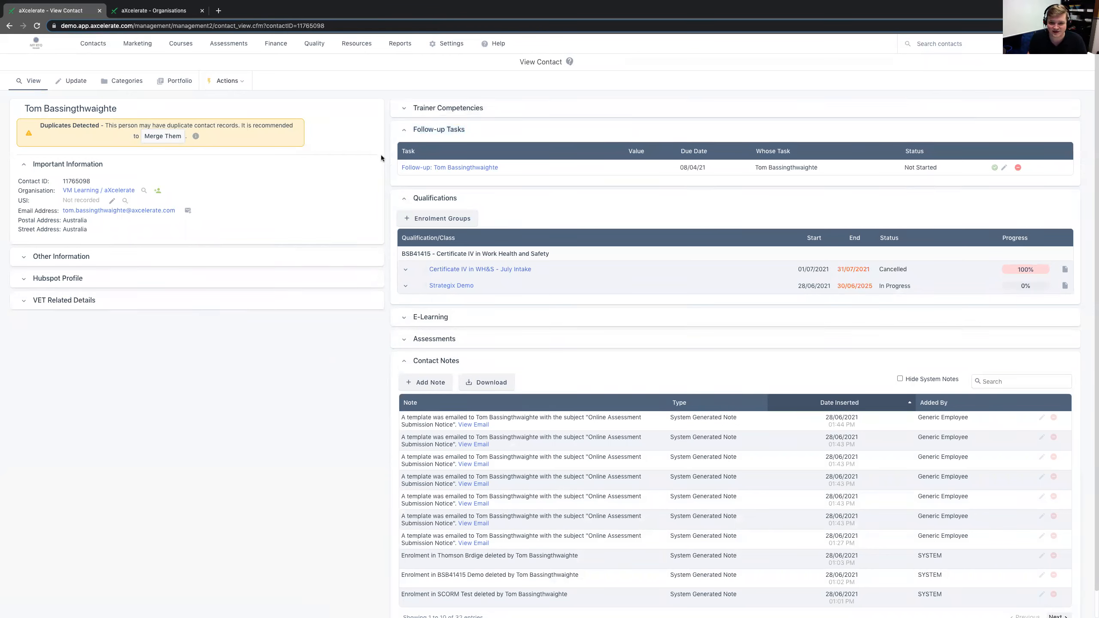
# - Start a new portfolio item for this contact in the Licence category and check the available licence types
pyautogui.click(175, 82)
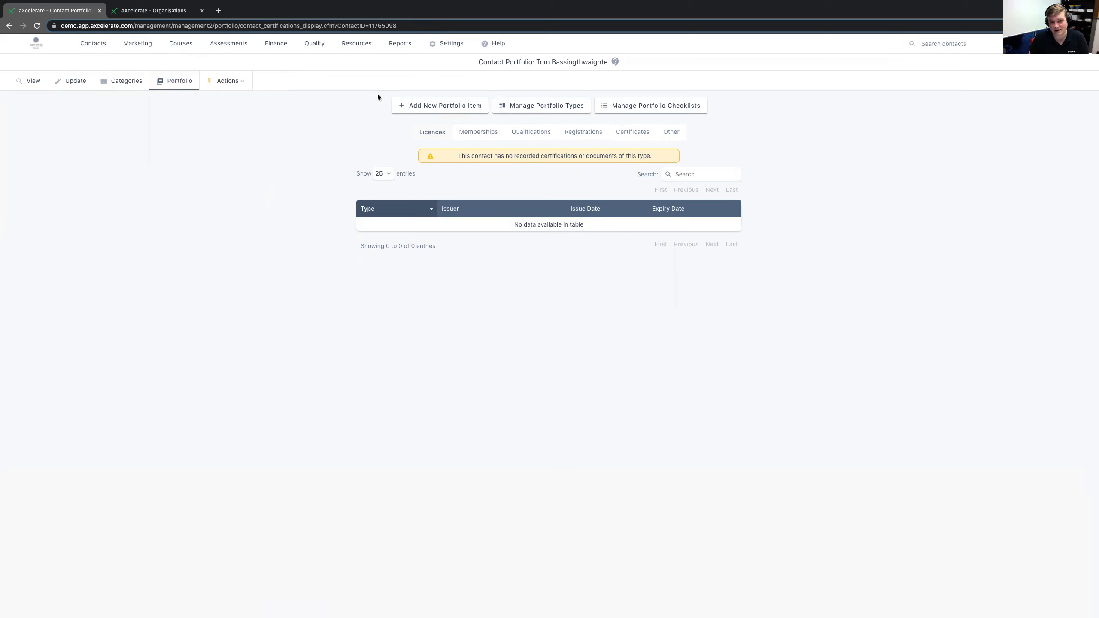
pyautogui.click(418, 107)
pyautogui.moveTo(393, 172); pyautogui.dragTo(454, 185)
pyautogui.click(454, 183)
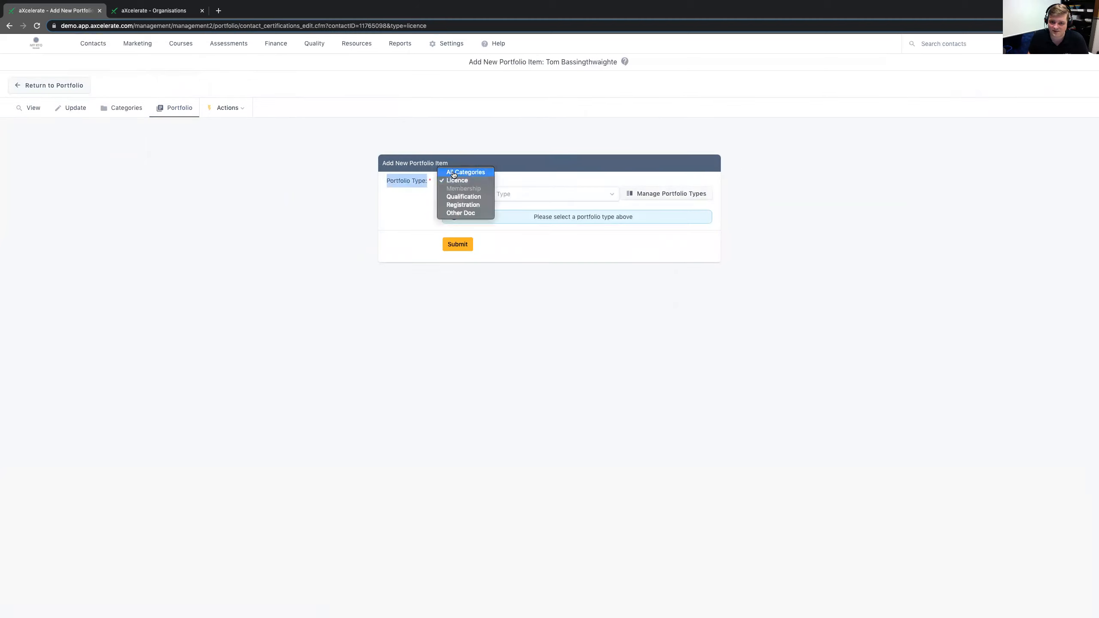
pyautogui.click(458, 184)
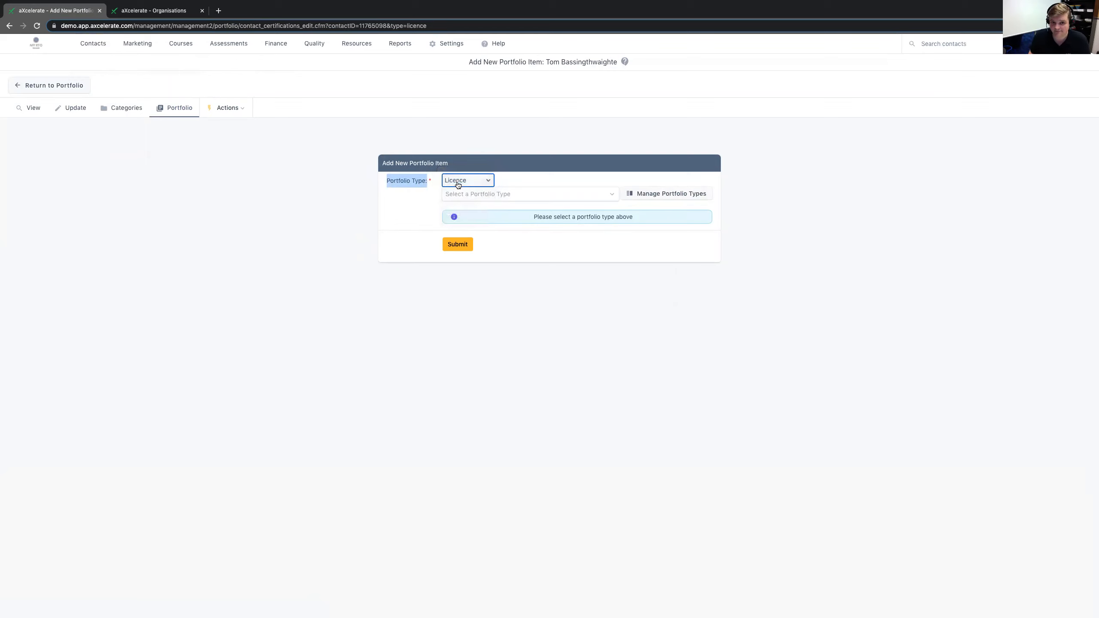
pyautogui.click(460, 198)
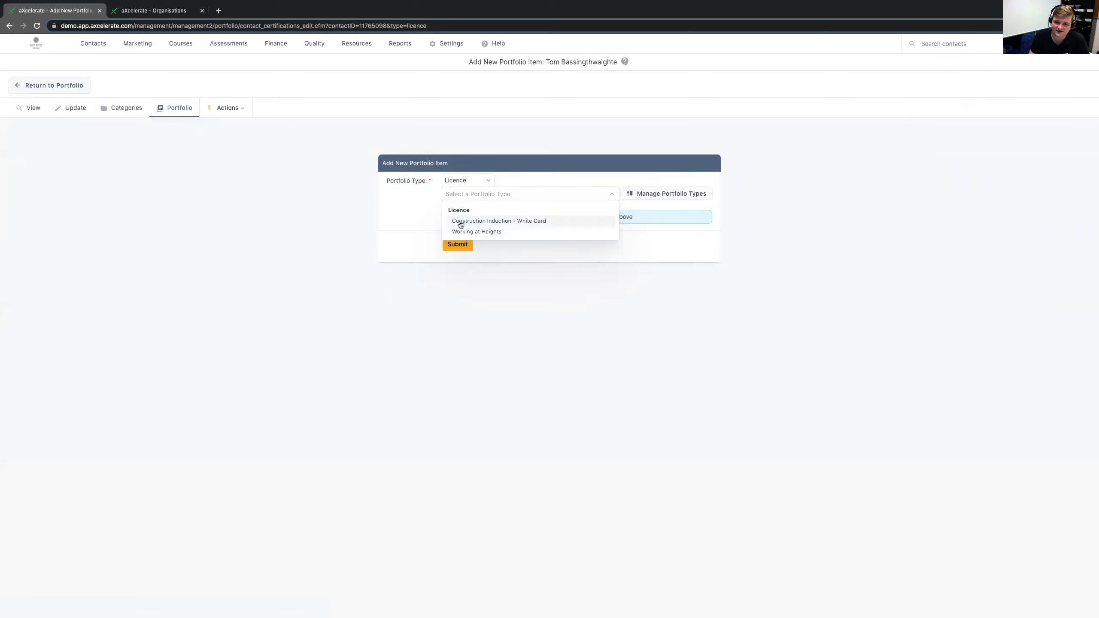
pyautogui.click(422, 220)
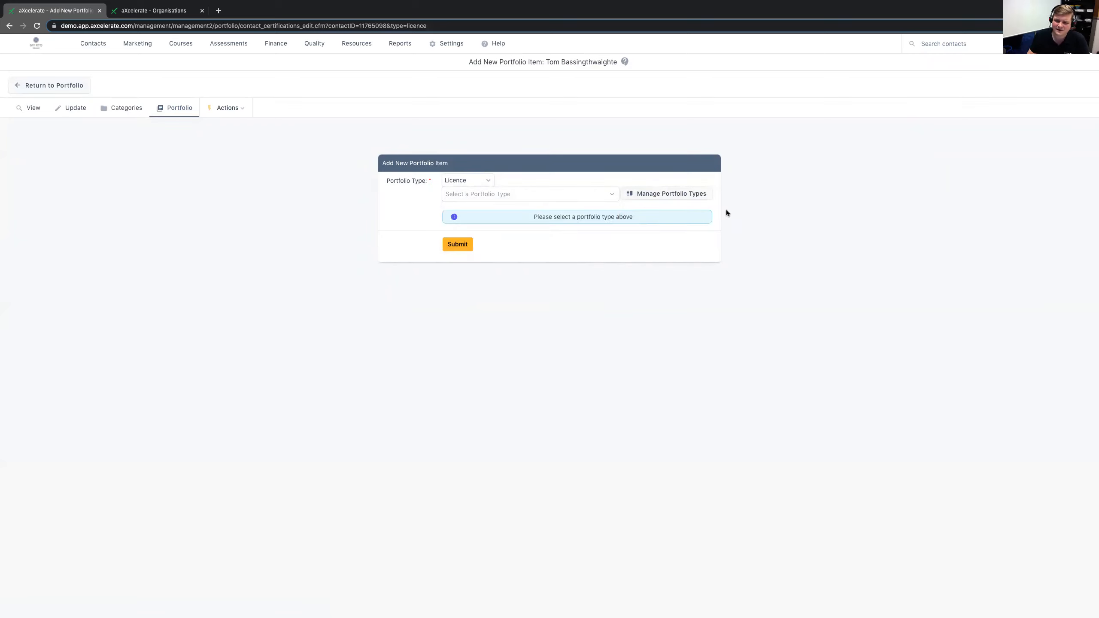
# - Start a new portfolio type described as "Driver's Licence" with the default issuer "Aust. Govt."
pyautogui.click(682, 199)
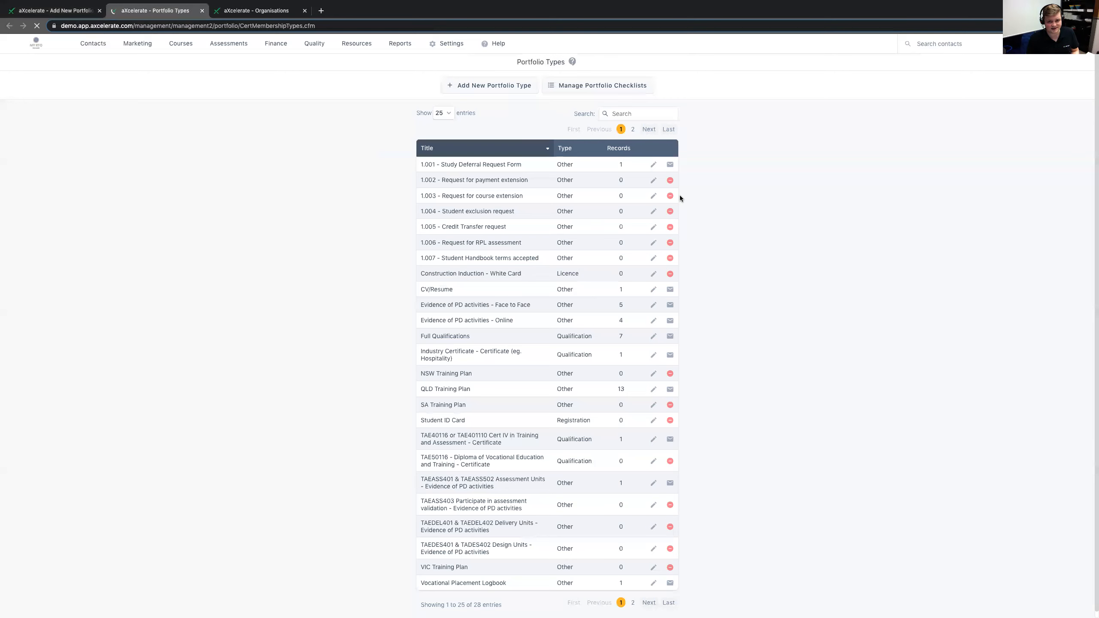
pyautogui.click(501, 83)
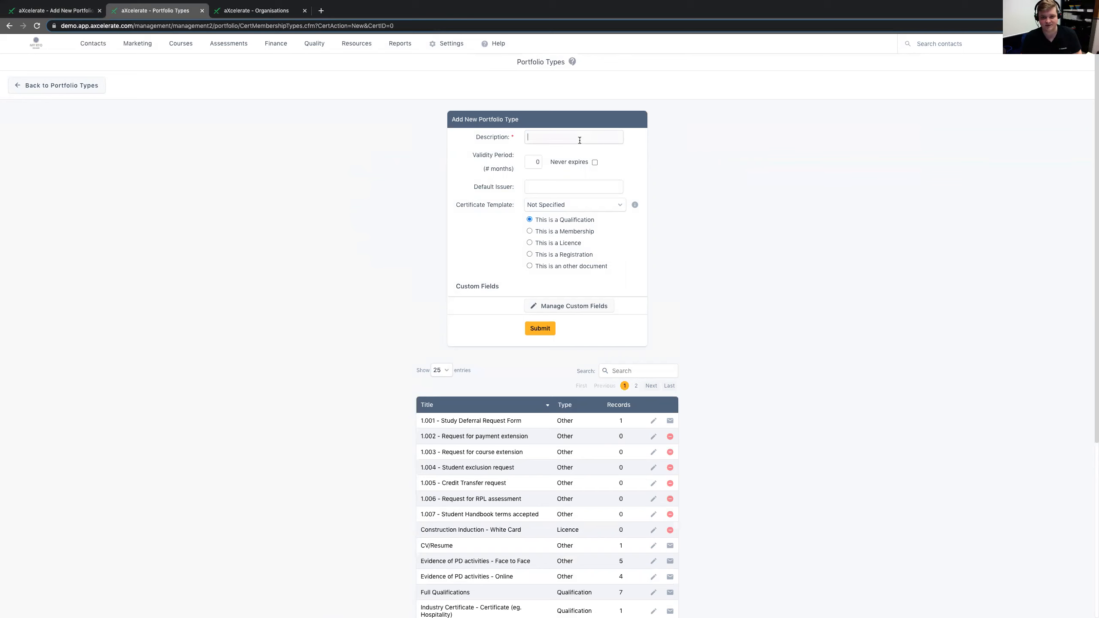
pyautogui.write("Driver's Licence")
pyautogui.click(544, 182)
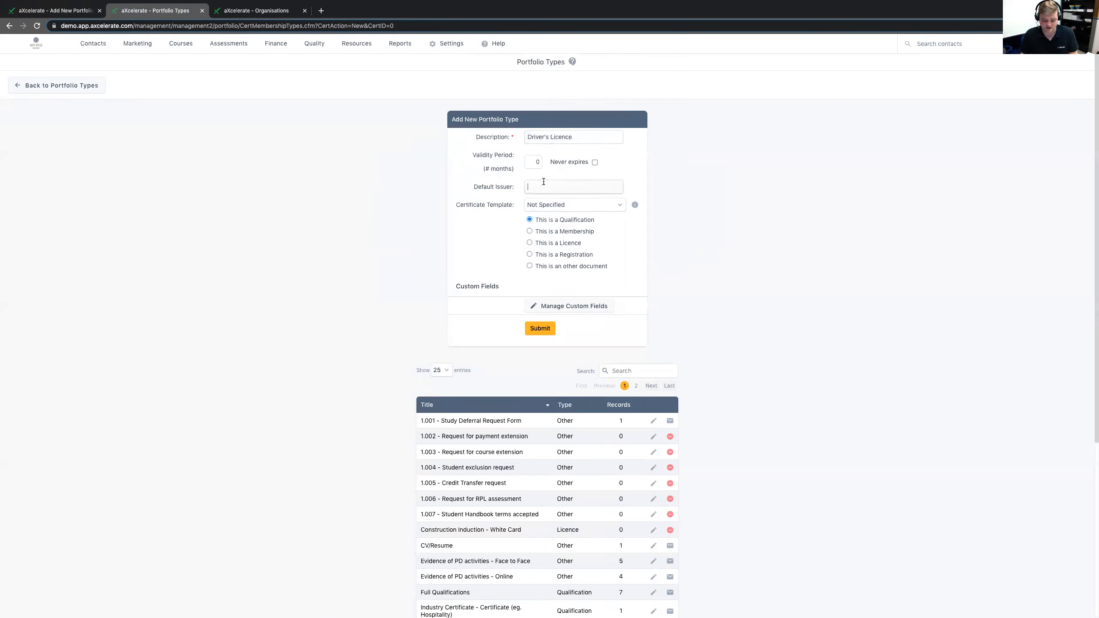
pyautogui.write('Aust. Govt.')
# - Give the new portfolio type a validity period of 12 months and classify it as a licence, then submit it
pyautogui.moveTo(472, 154); pyautogui.dragTo(512, 155)
pyautogui.doubleClick(532, 164)
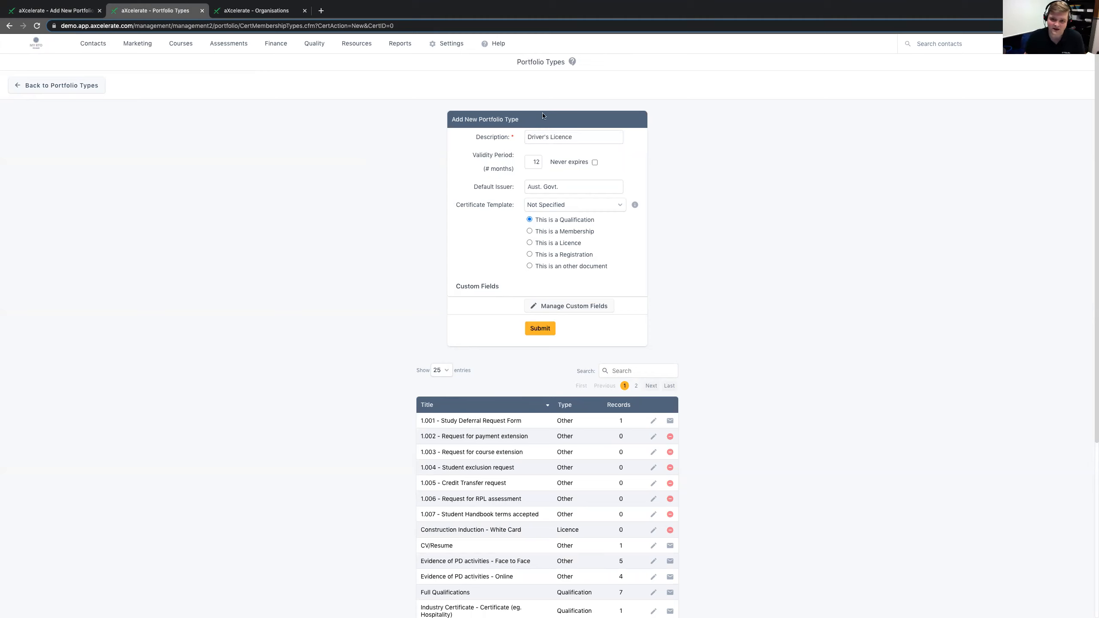
pyautogui.click(595, 163)
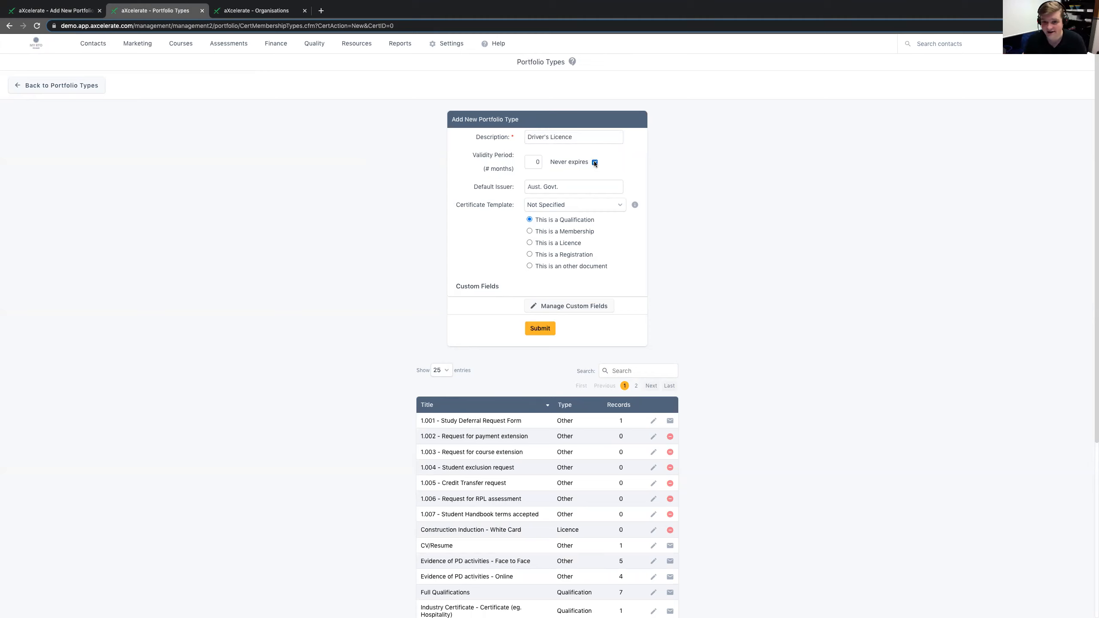
pyautogui.click(594, 163)
pyautogui.moveTo(535, 161); pyautogui.dragTo(558, 168)
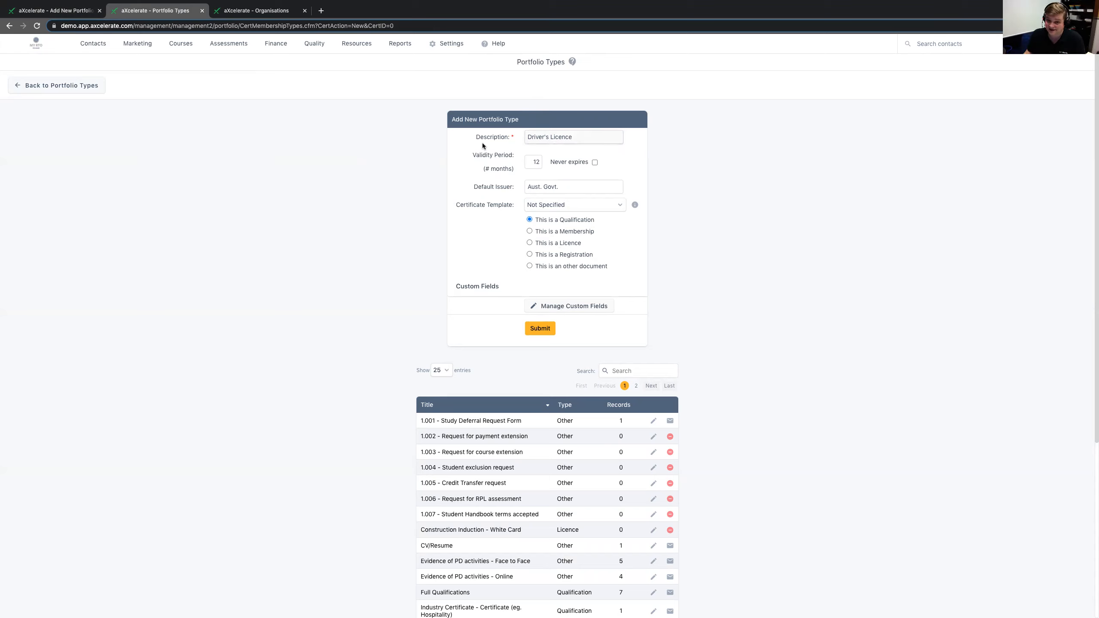
pyautogui.click(541, 245)
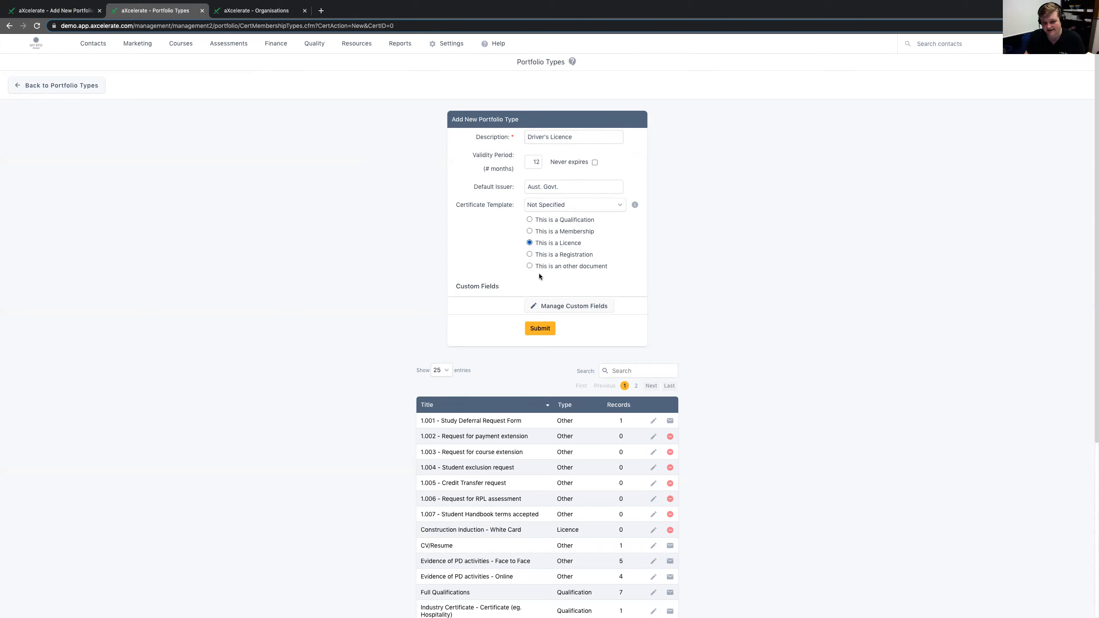
pyautogui.click(539, 329)
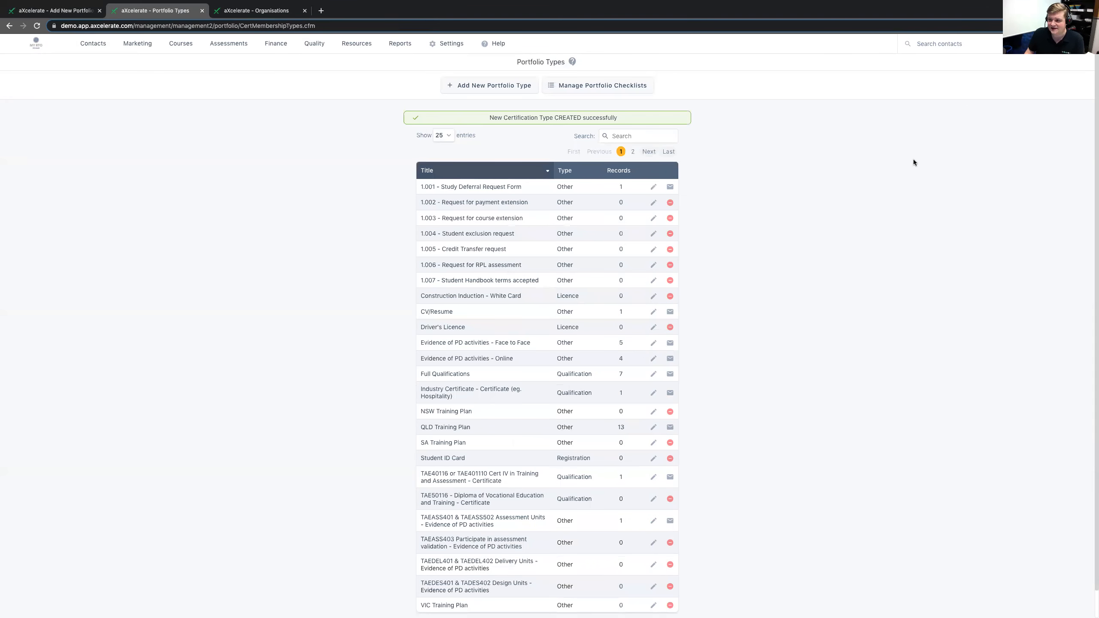
# - Open the signed-in user's own contact profile and start a new item in its portfolio
pyautogui.click(1078, 44)
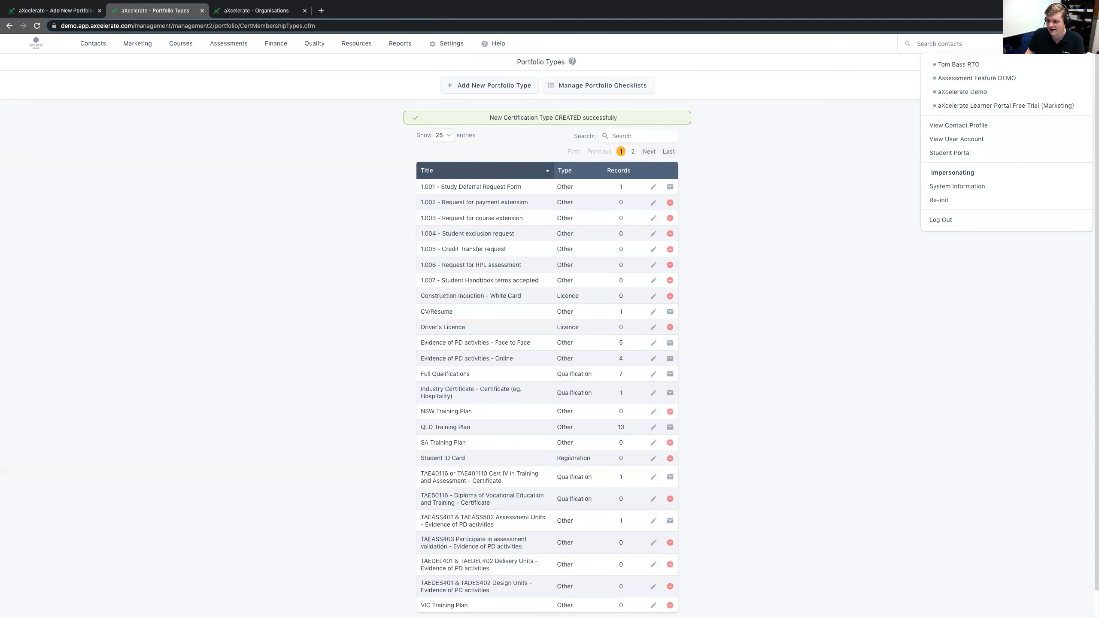
pyautogui.click(948, 126)
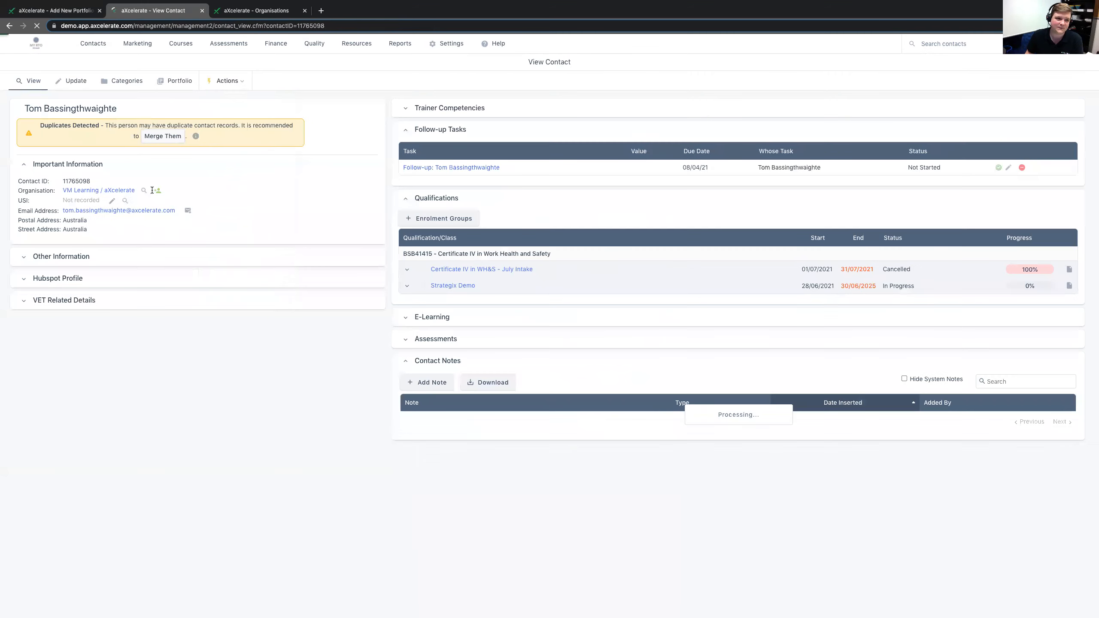
pyautogui.click(170, 84)
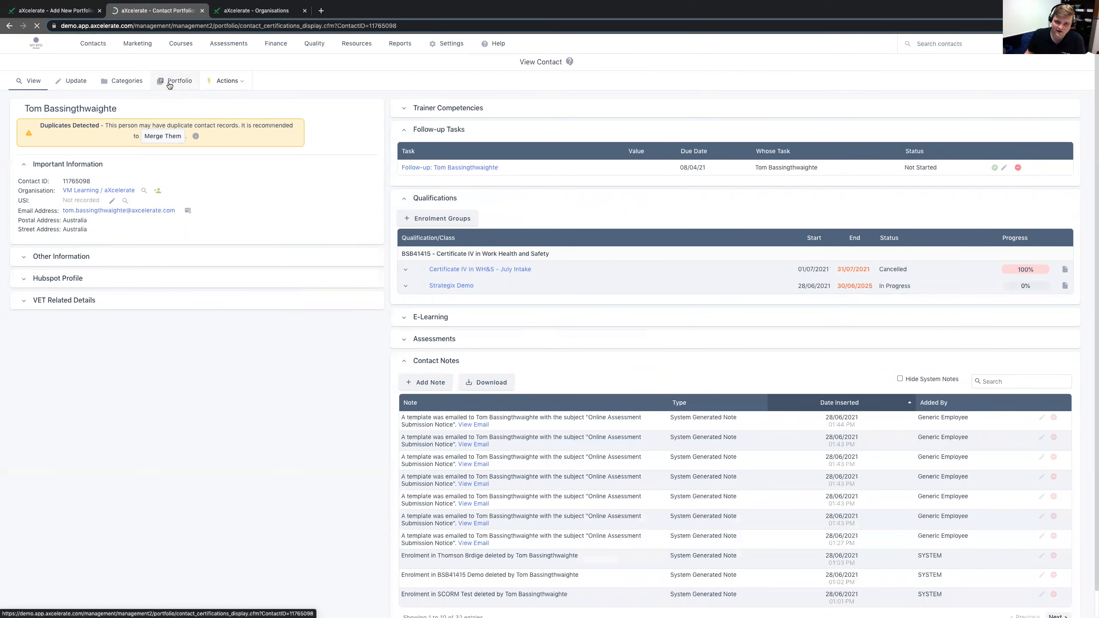
pyautogui.click(407, 105)
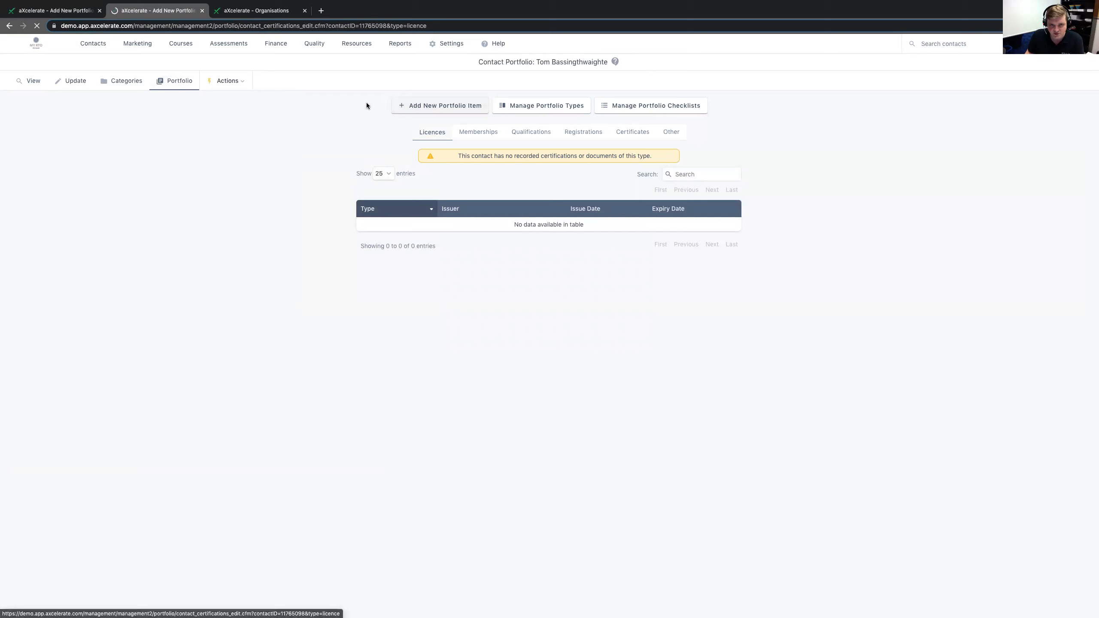
# - Keep the new portfolio item in the Licence category and choose Driver's Licence as its type
pyautogui.click(454, 182)
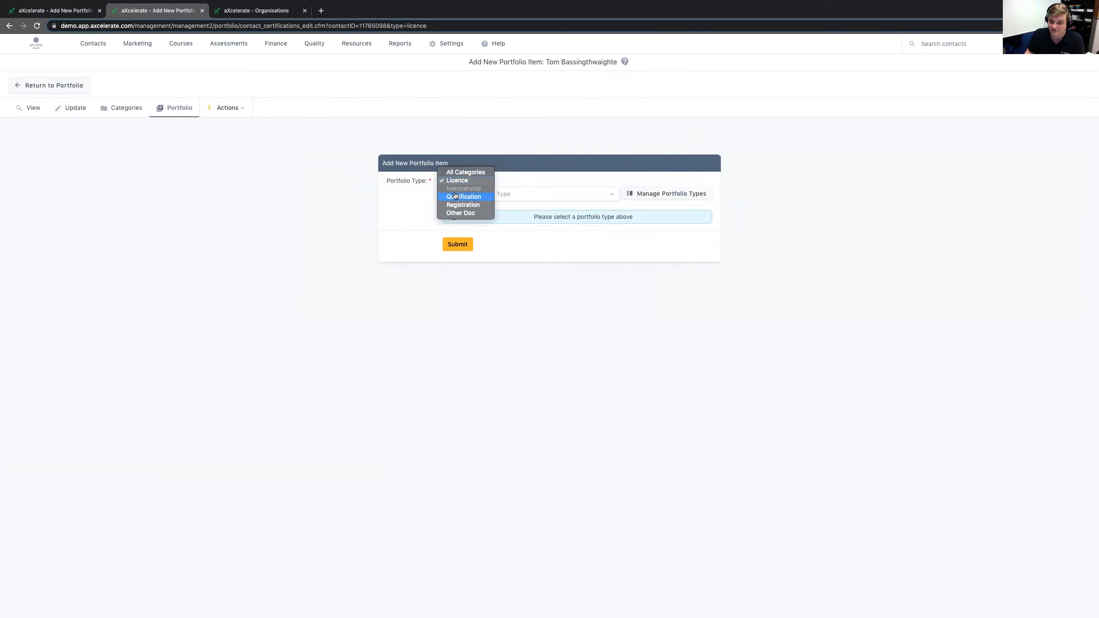
pyautogui.click(459, 180)
pyautogui.click(462, 195)
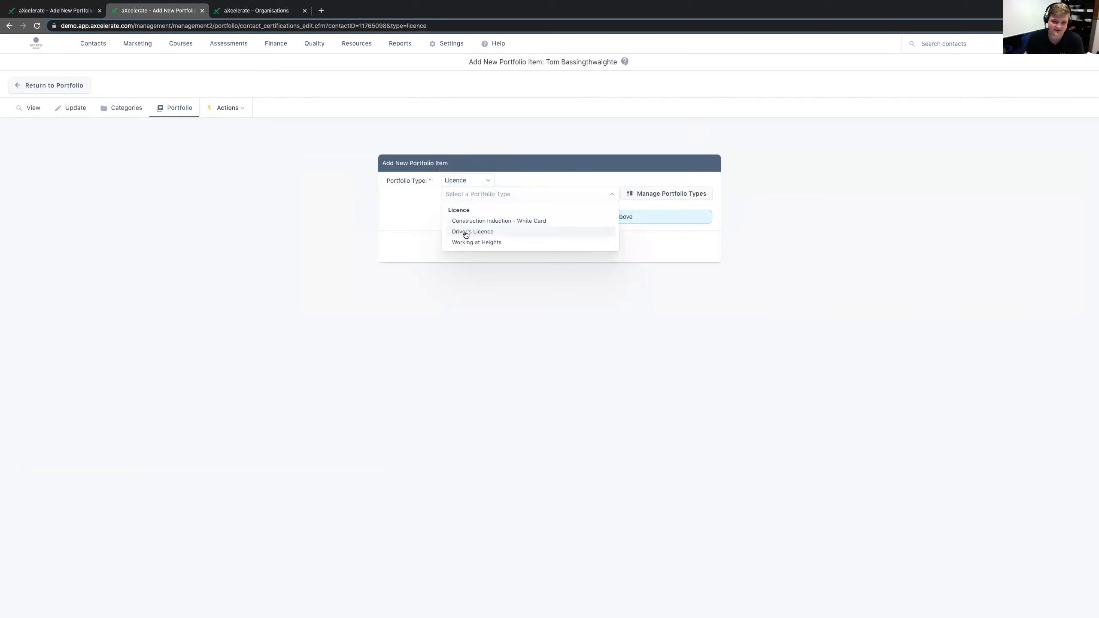
pyautogui.click(466, 233)
# - Enter the driver's licence number and set the issuer to "Queensland Government"
pyautogui.write('123456789')
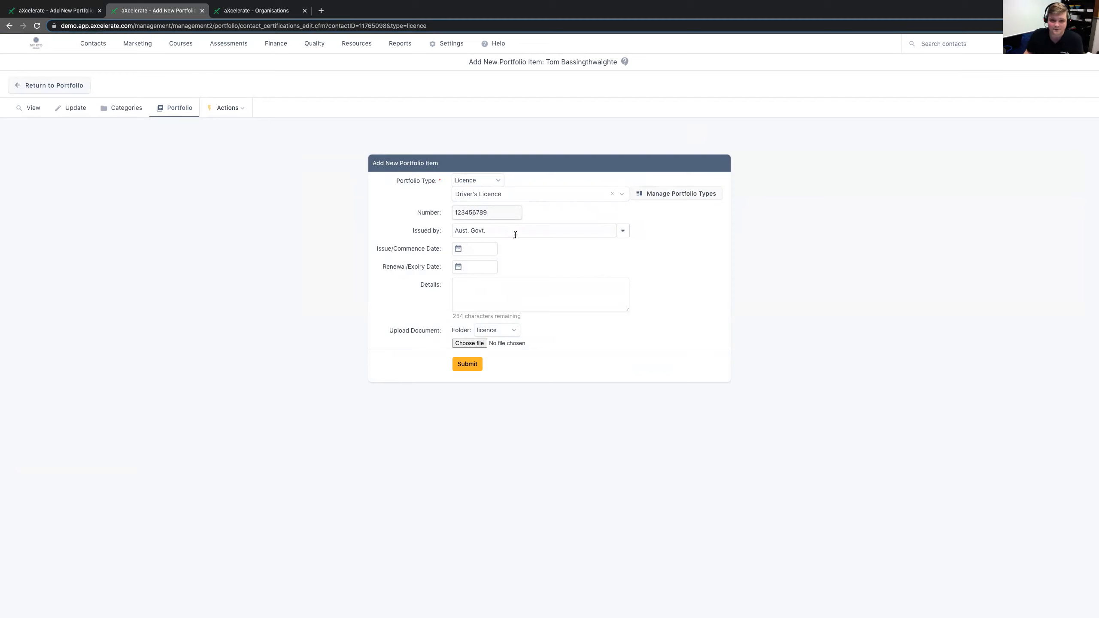
pyautogui.press('Tab')
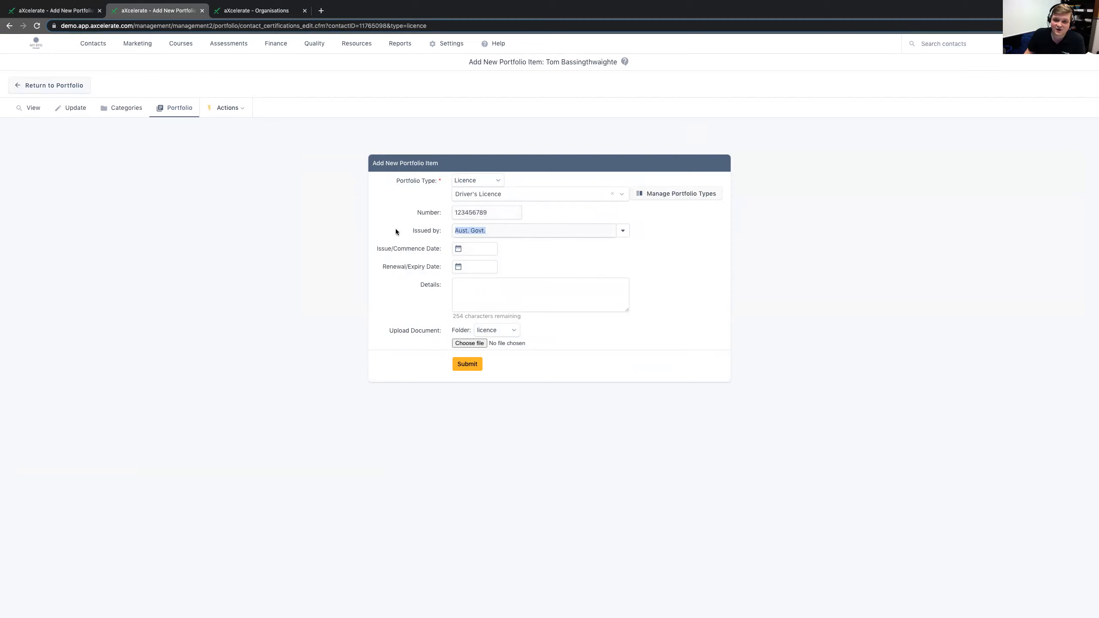
pyautogui.write('Que')
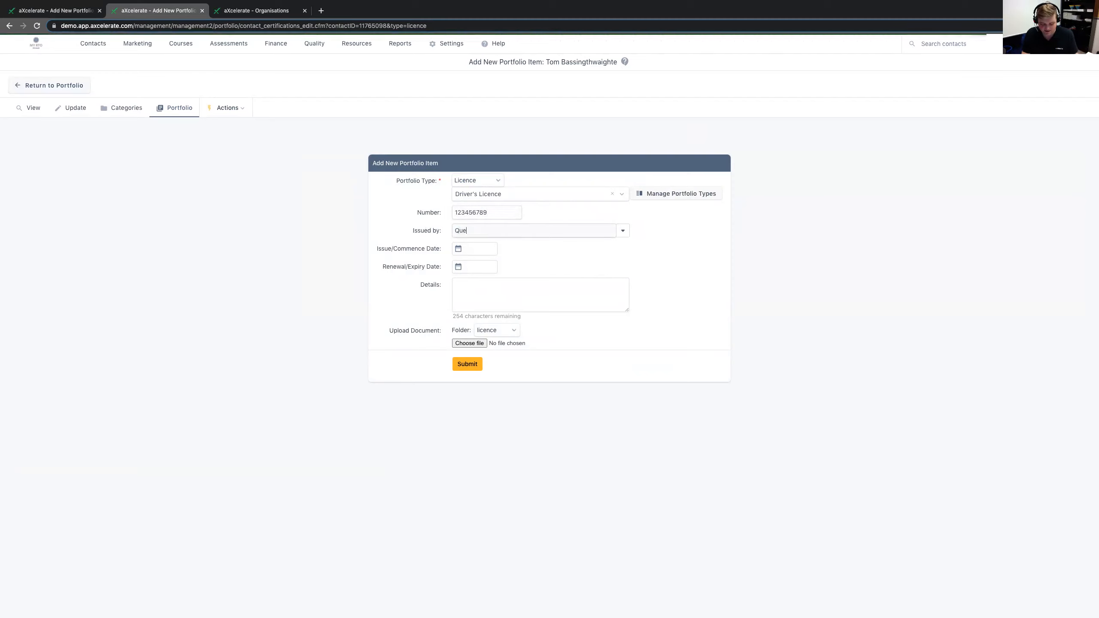
pyautogui.write('ensland Goer')
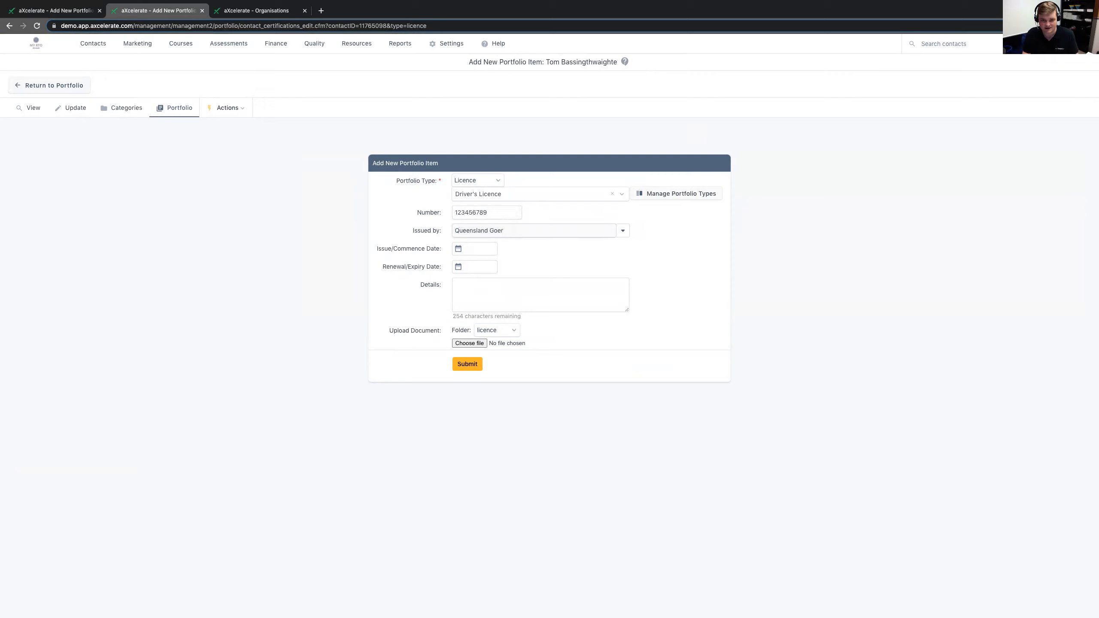
pyautogui.press('BackSpace')
pyautogui.press('BackSpace')
pyautogui.write('vernment')
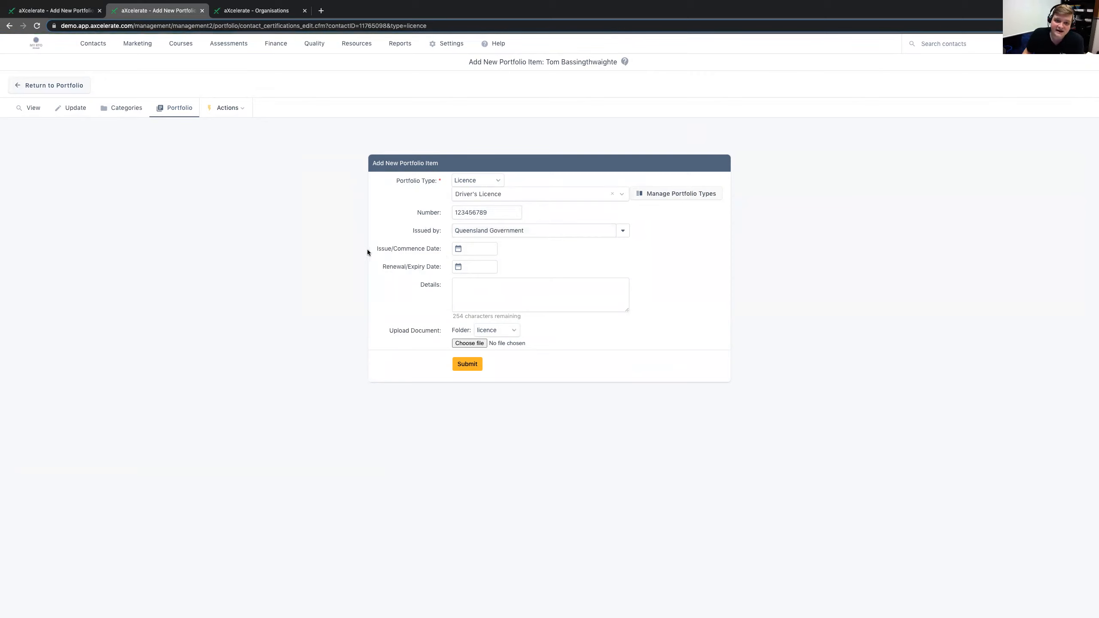
# - Review the issue/commence date, renewal/expiry date and details fields of the new portfolio item
pyautogui.moveTo(367, 249); pyautogui.dragTo(428, 254)
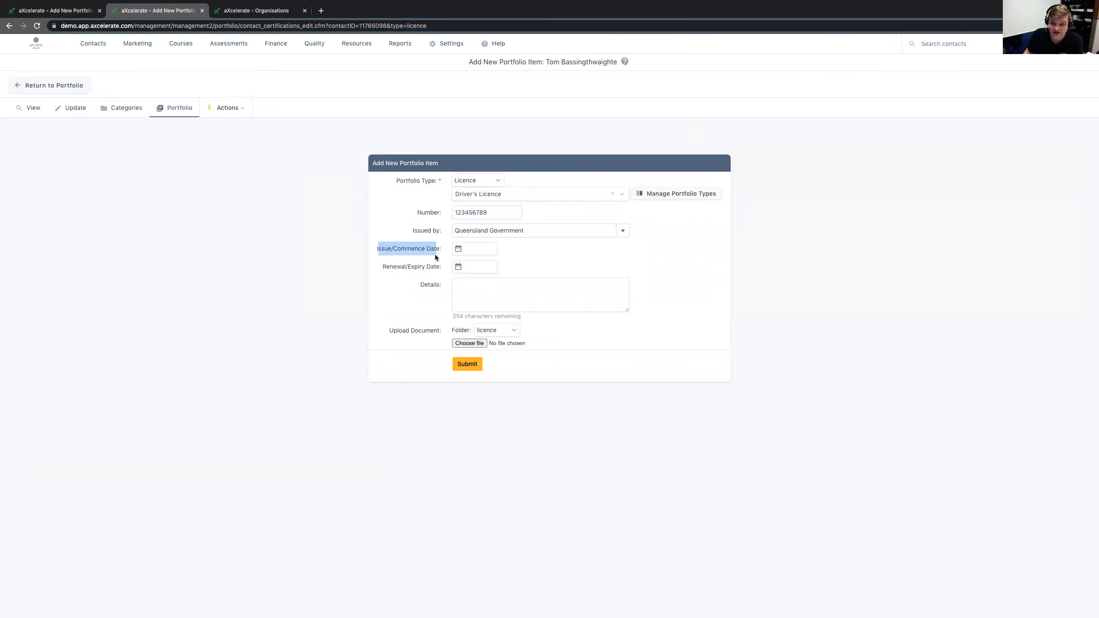
pyautogui.moveTo(386, 266); pyautogui.dragTo(447, 269)
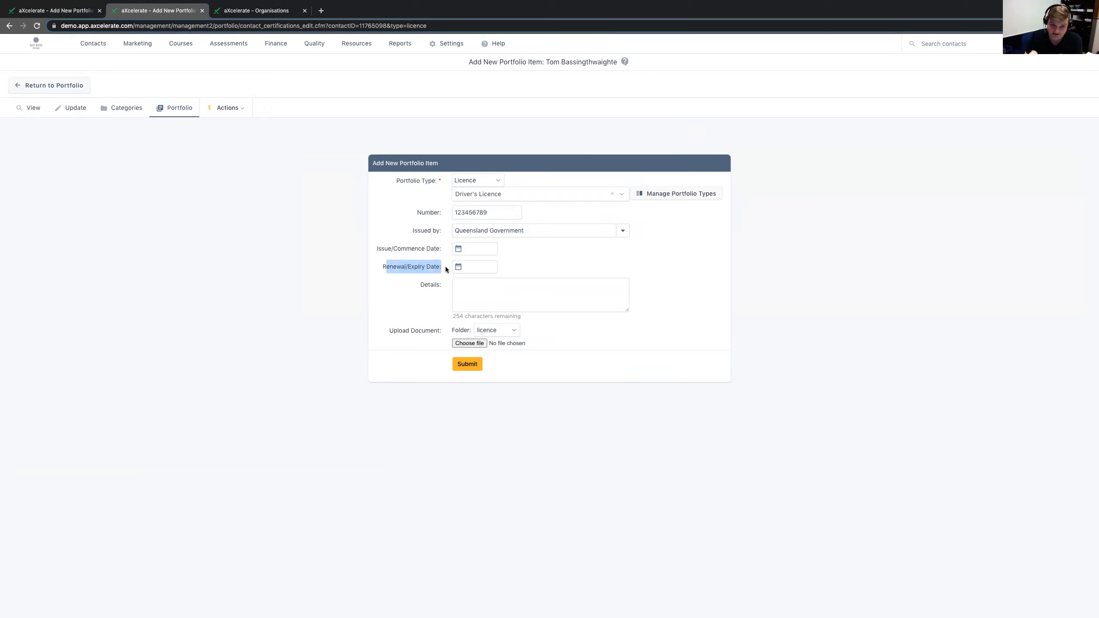
pyautogui.click(455, 301)
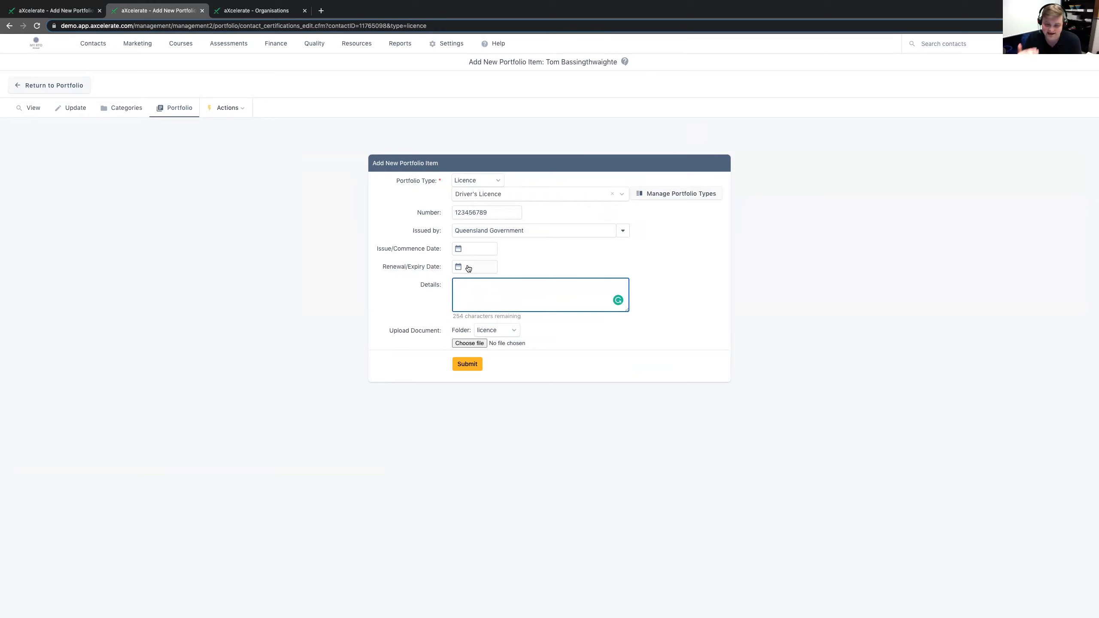
pyautogui.moveTo(440, 266); pyautogui.dragTo(363, 266)
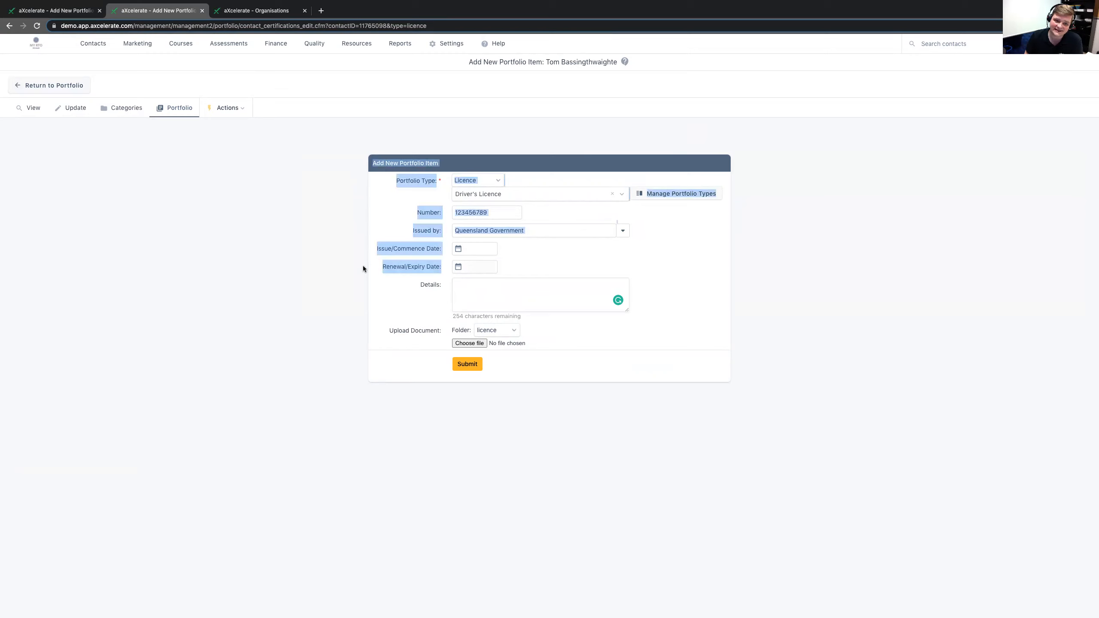
pyautogui.click(363, 265)
pyautogui.click(471, 295)
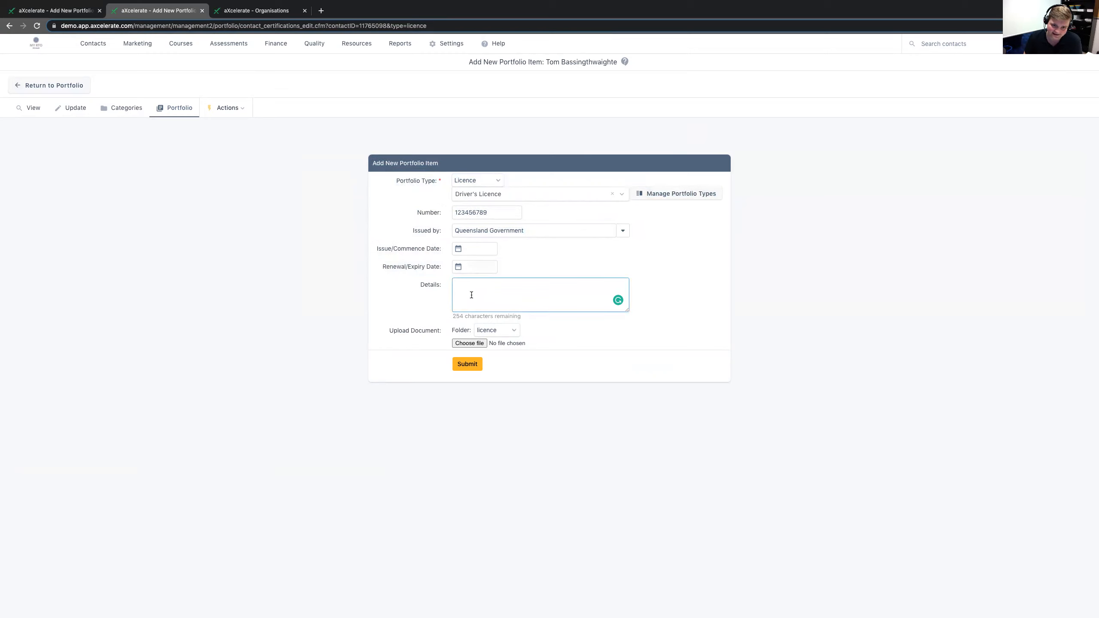
pyautogui.click(470, 295)
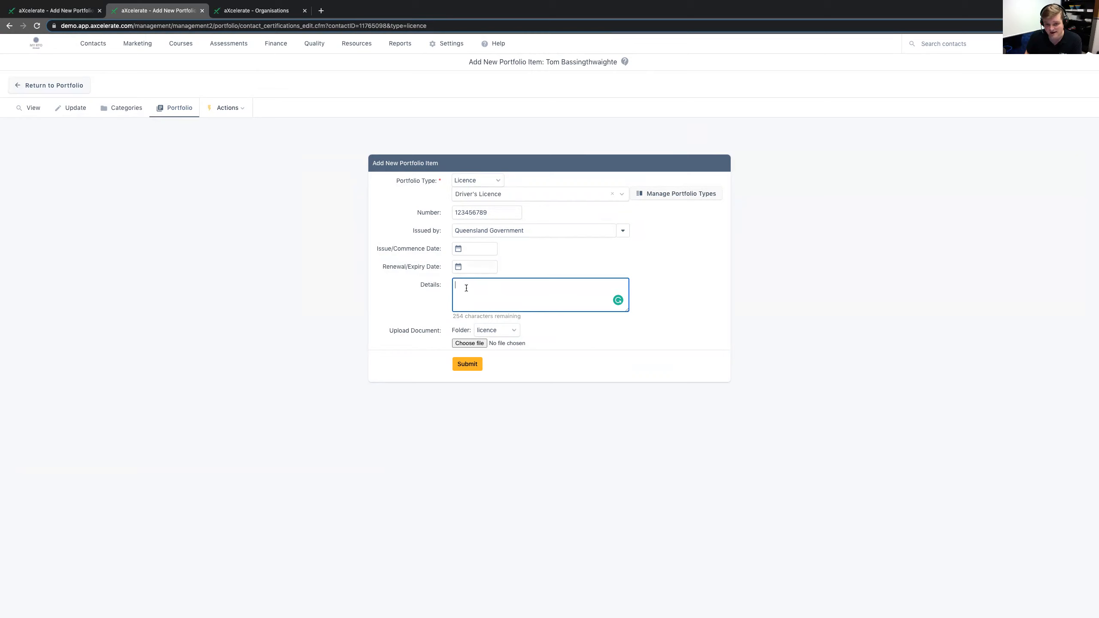
# - Attach the file Screenshot_20210506-130029.png to the Driver's Licence portfolio item and submit it
pyautogui.click(464, 344)
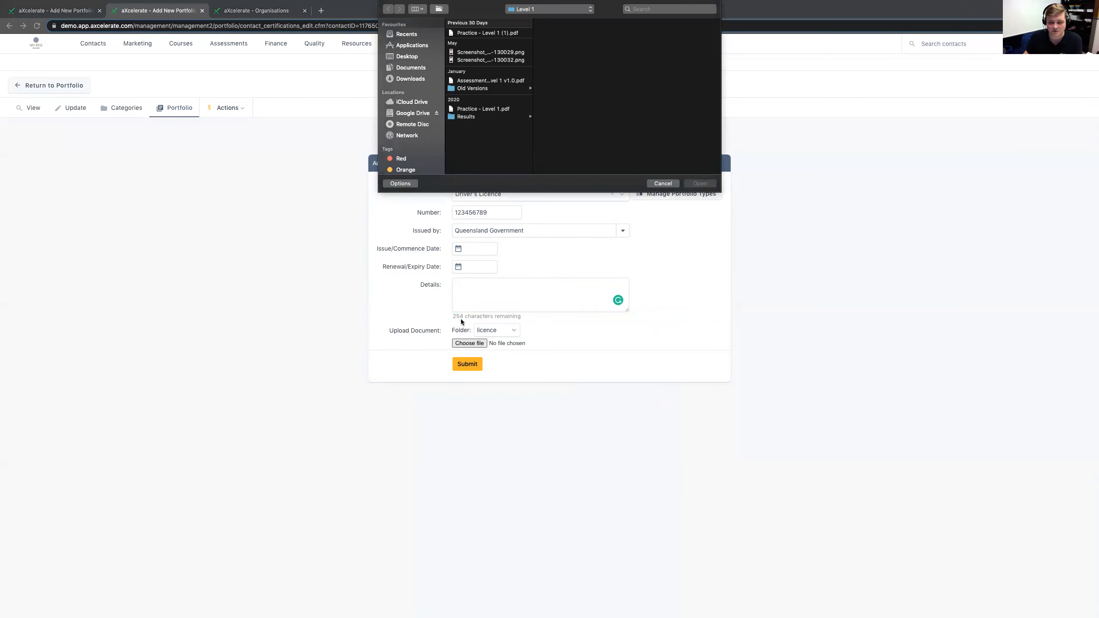
pyautogui.doubleClick(468, 53)
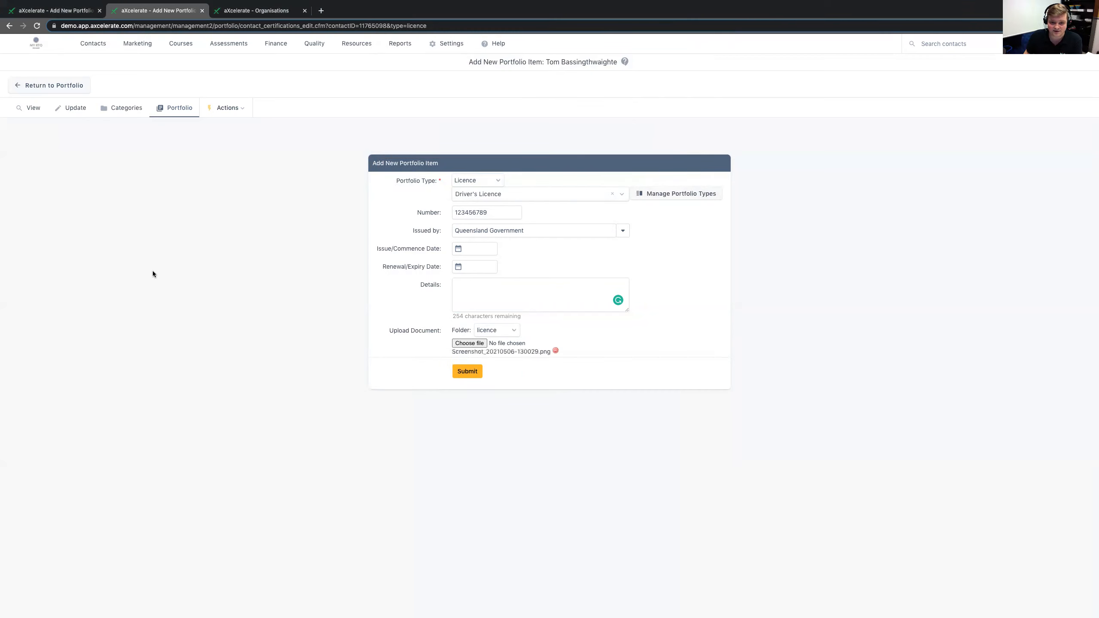
pyautogui.click(459, 372)
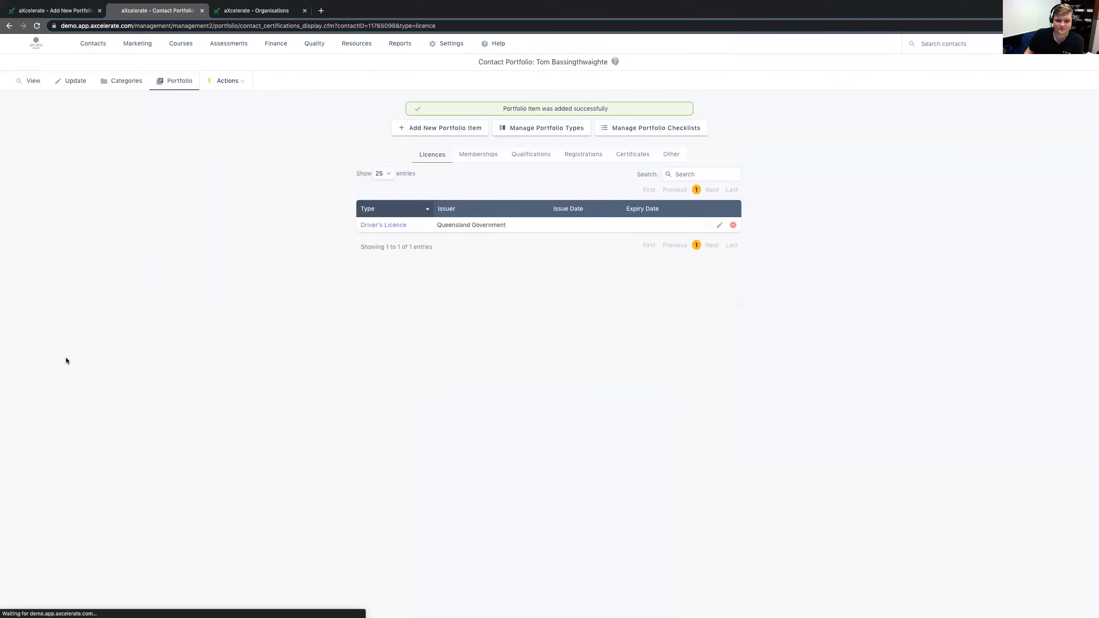
pyautogui.moveTo(607, 62); pyautogui.dragTo(476, 67)
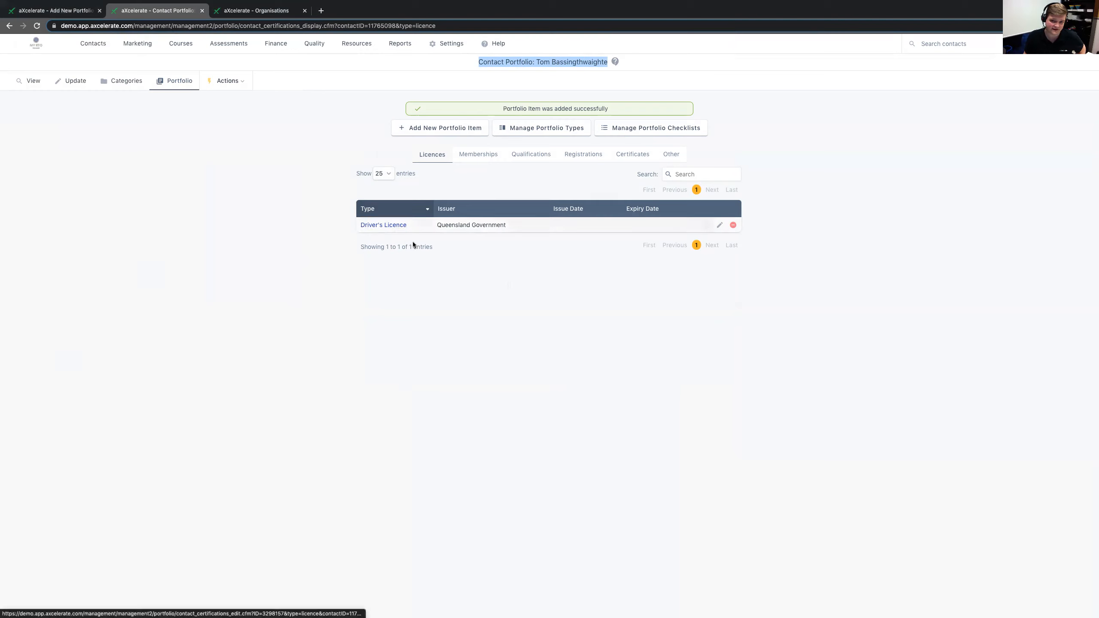
pyautogui.click(454, 249)
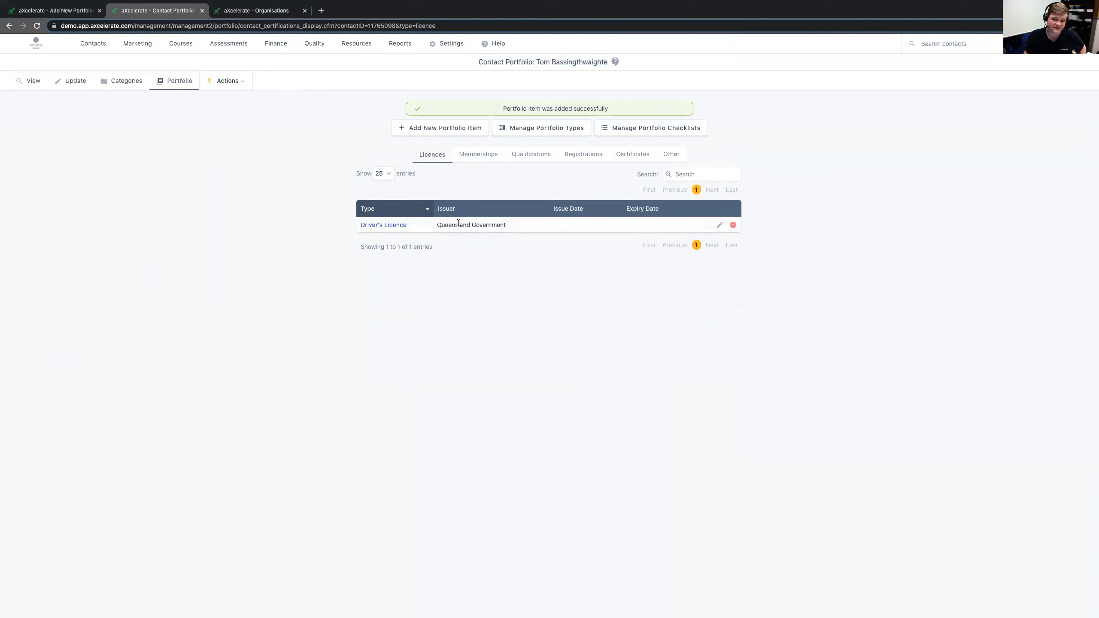
pyautogui.moveTo(478, 62); pyautogui.dragTo(609, 64)
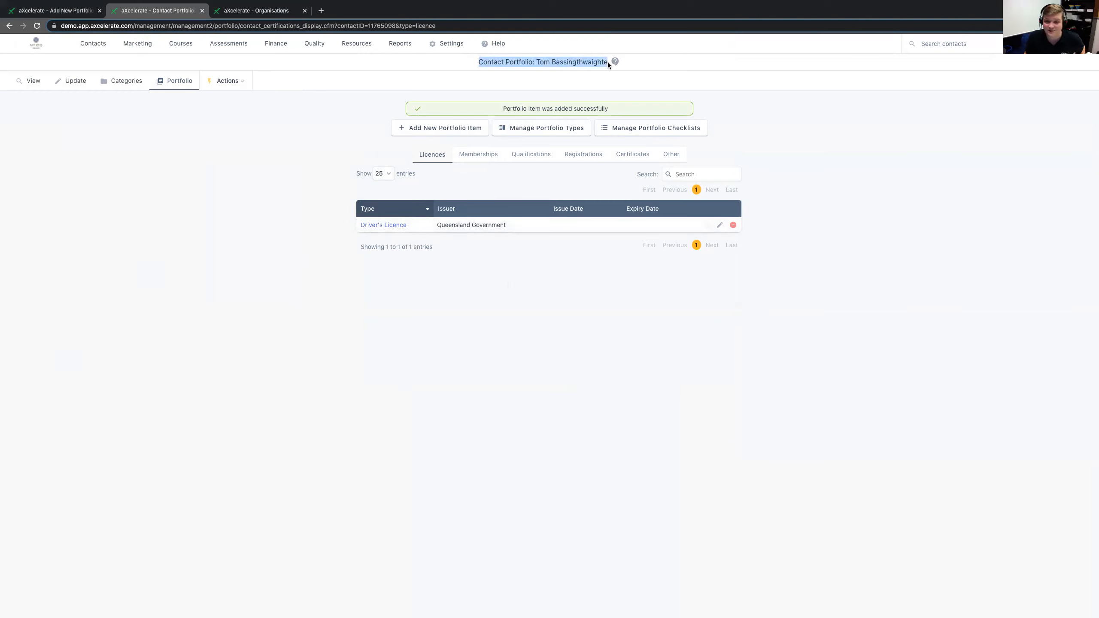
pyautogui.click(281, 160)
# - Open the saved Driver's Licence portfolio item, view its uploaded document, and close the document again
pyautogui.click(377, 226)
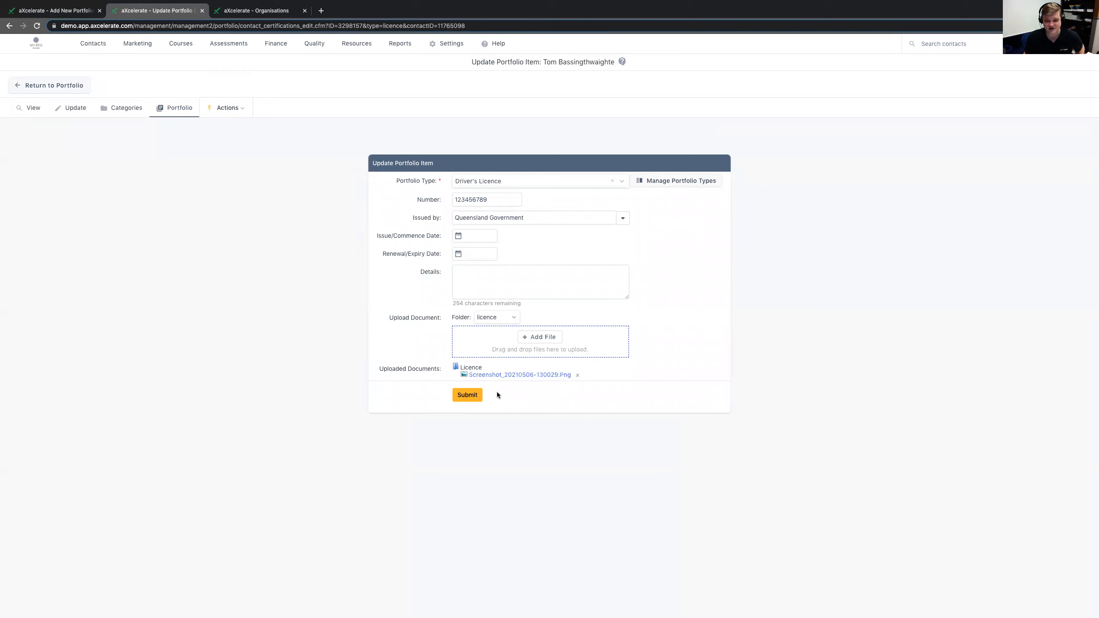
pyautogui.click(496, 374)
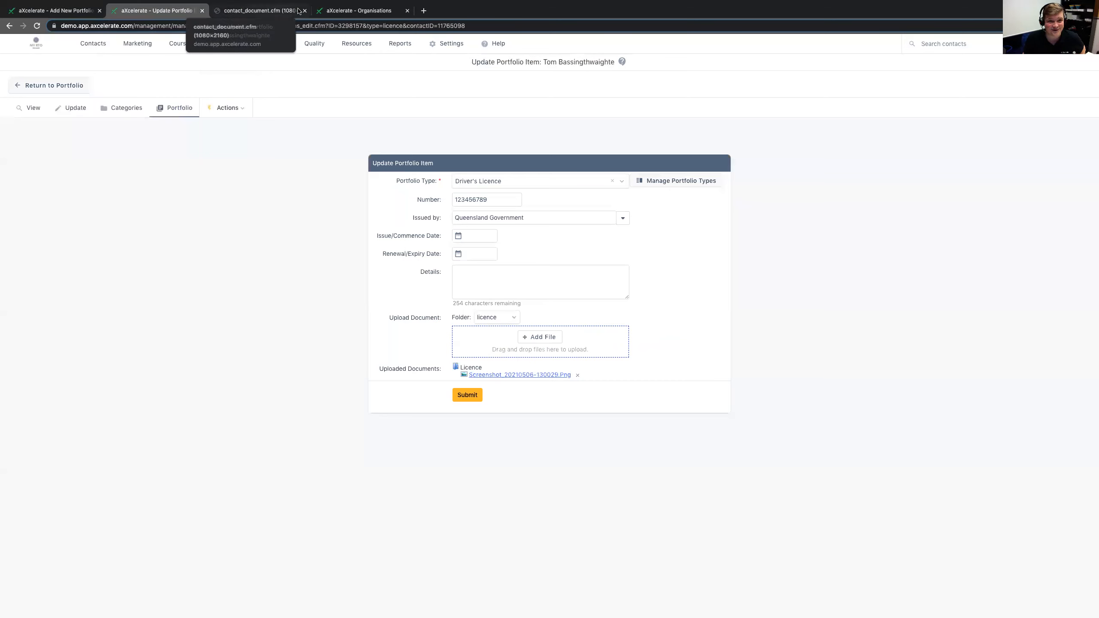
pyautogui.click(305, 11)
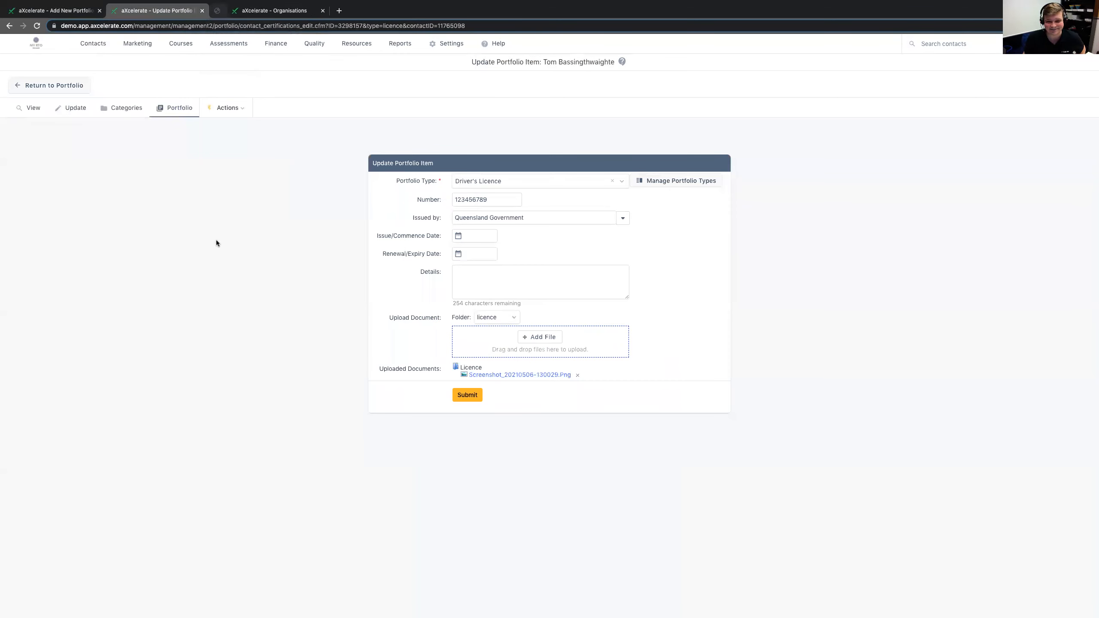